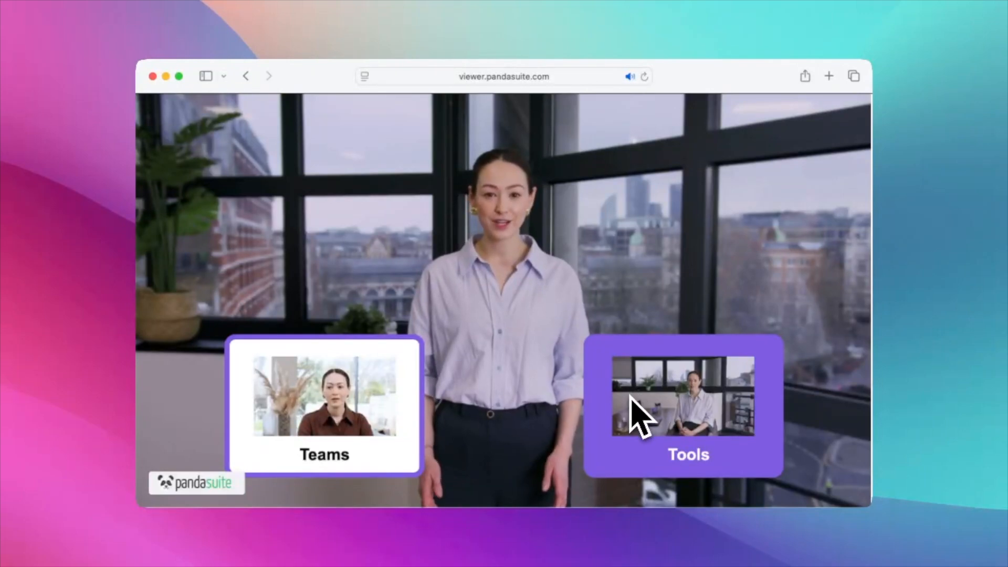
Try out the finished branching video by opening Teams, returning to the home menu and choosing Tools.
{"action": "left_click", "coordinate": [389, 407]}
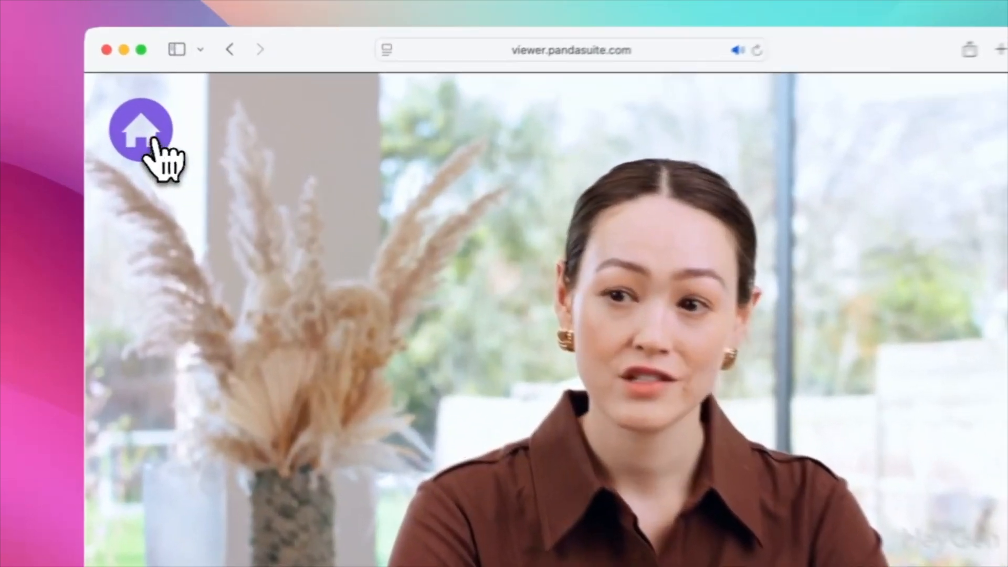
{"action": "left_click", "coordinate": [182, 139]}
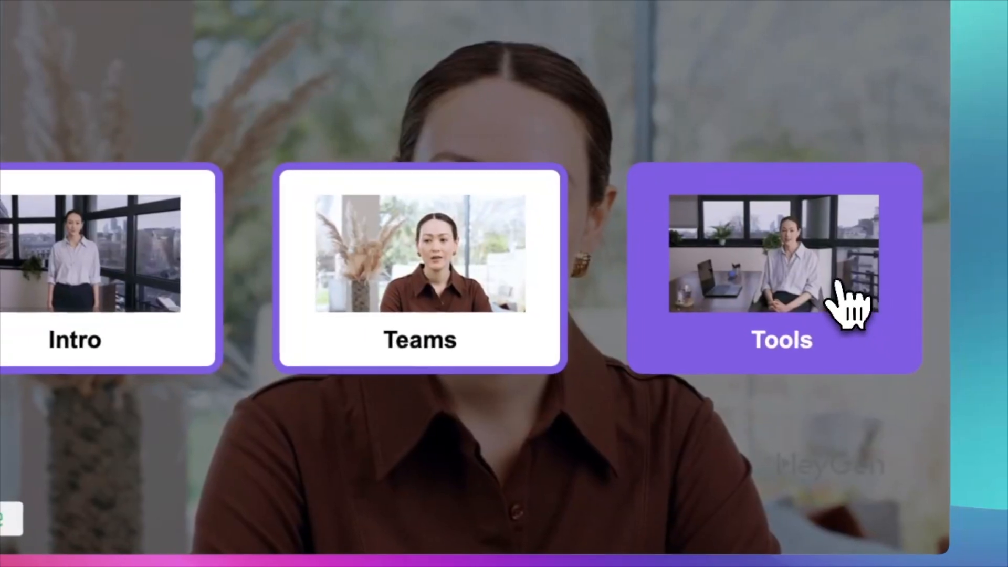
{"action": "left_click", "coordinate": [839, 285]}
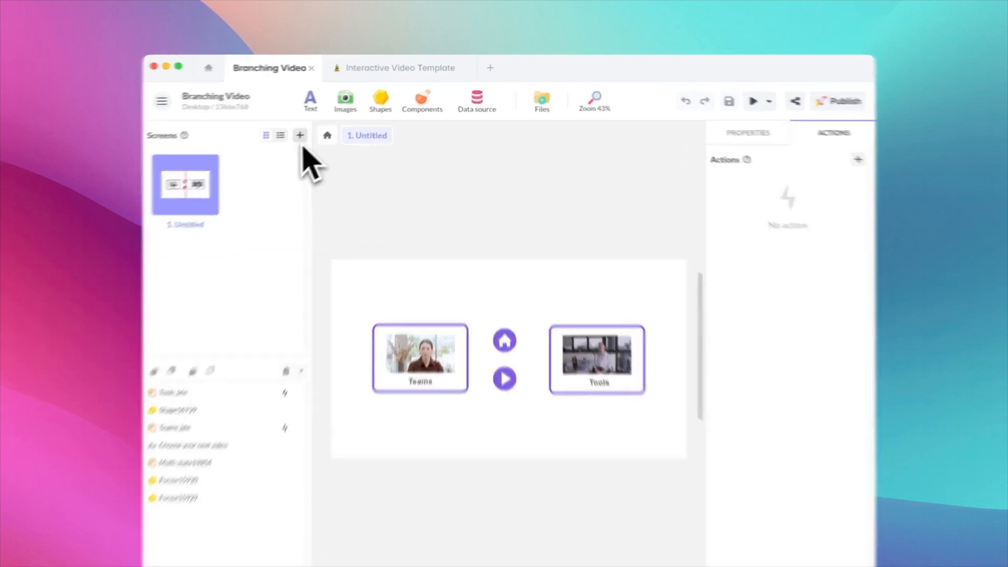
Add a new blank screen to the Branching Video project and name it Introduction.
{"action": "left_click", "coordinate": [325, 123]}
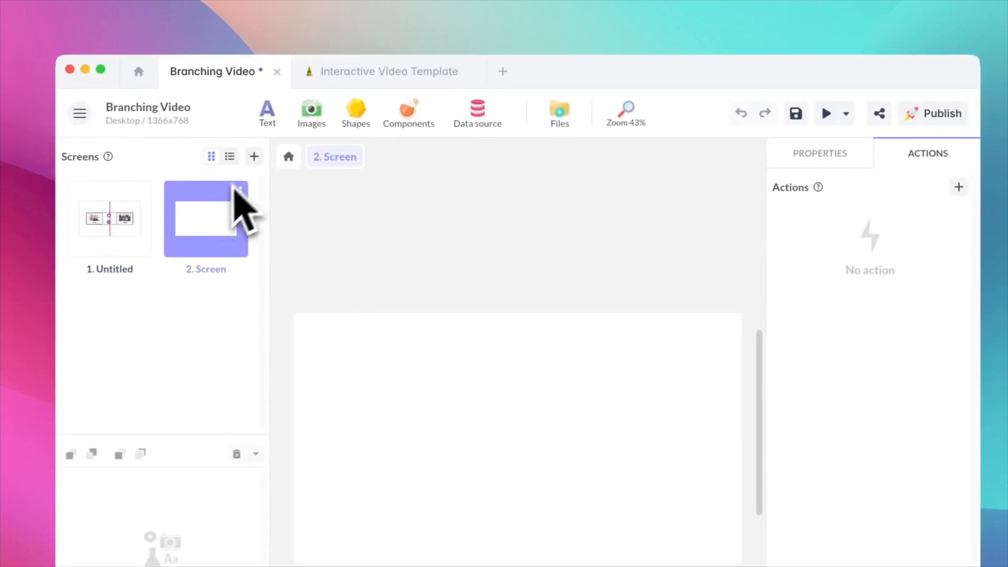
{"action": "double_click", "coordinate": [213, 270]}
{"action": "type", "text": "Introduc"}
{"action": "key", "text": "Return"}
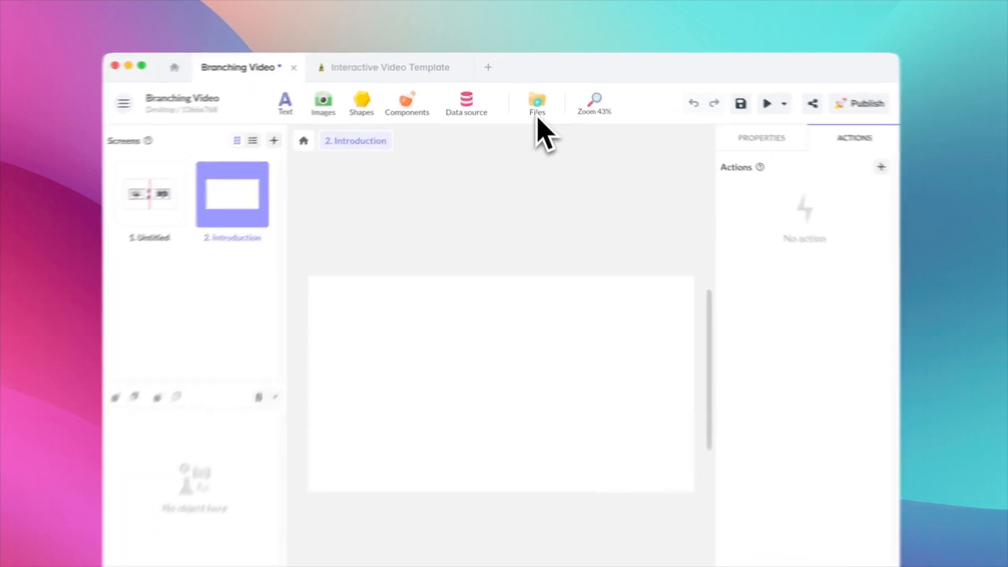
Place the Onboarding2.mp4 video from the project files on the Introduction screen and close the file list.
{"action": "left_click", "coordinate": [532, 105]}
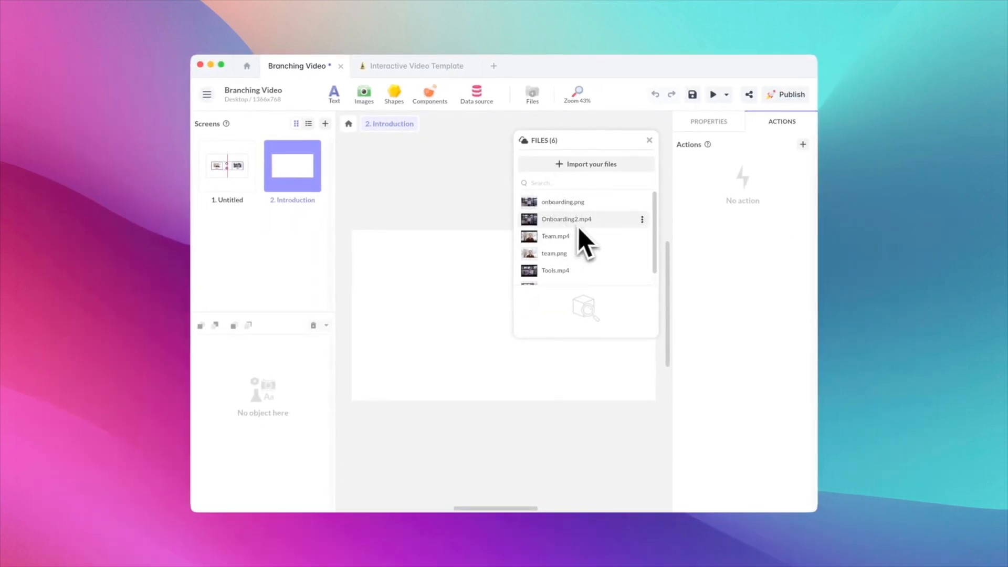
{"action": "scroll", "coordinate": [578, 227], "scroll_direction": "down", "scroll_amount": 1}
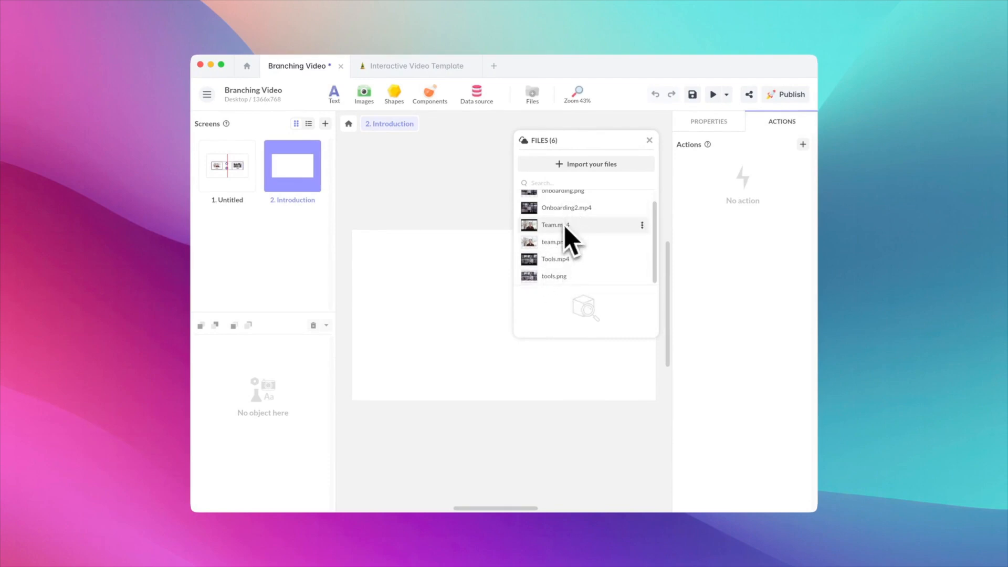
{"action": "scroll", "coordinate": [598, 262], "scroll_direction": "up", "scroll_amount": 1}
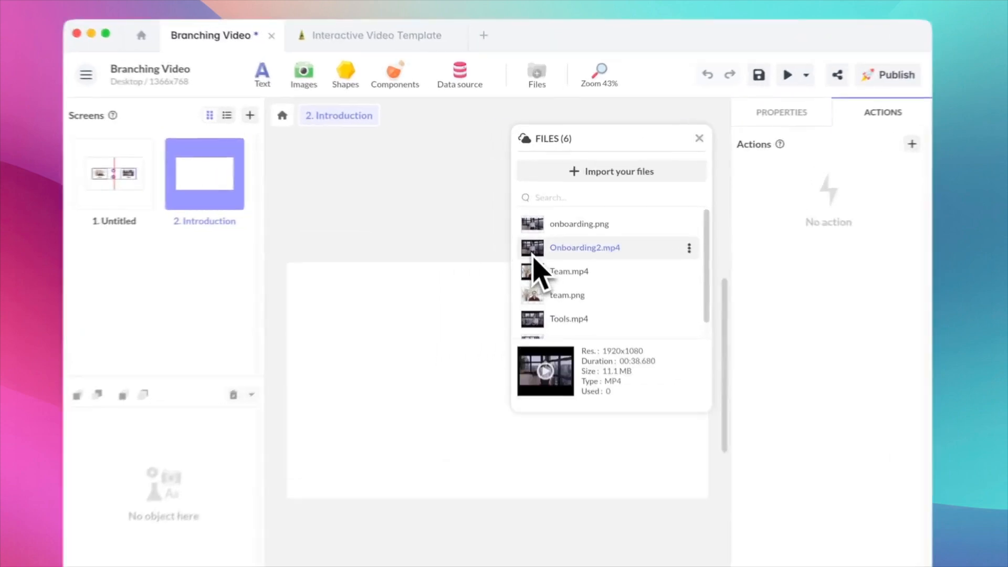
{"action": "left_click", "coordinate": [537, 225]}
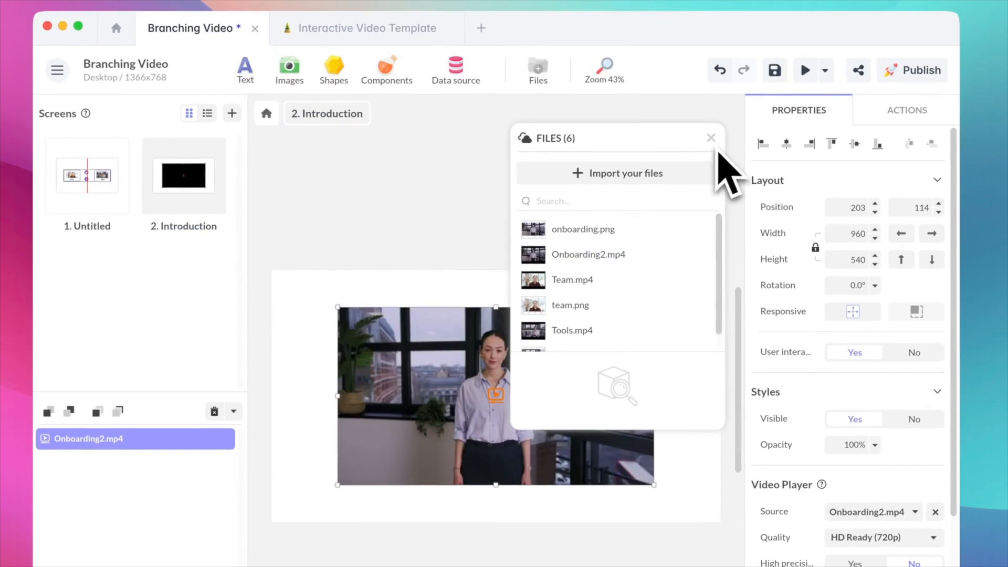
{"action": "left_click", "coordinate": [711, 138]}
Move the onboarding video to position 0, 0 and enlarge it proportionally to about 1363 by 767.
{"action": "left_click_drag", "start_coordinate": [526, 387], "coordinate": [464, 351]}
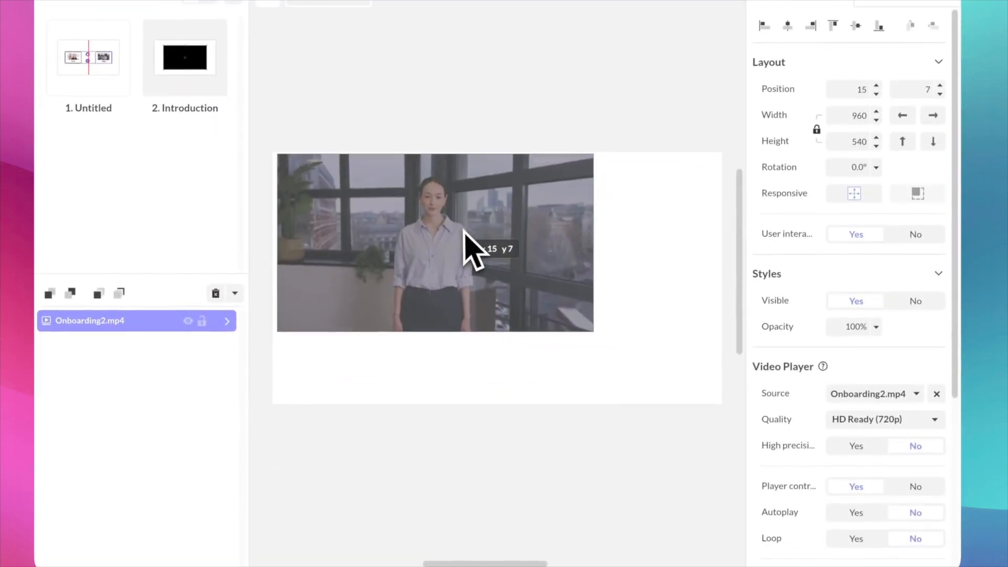
{"action": "left_click_drag", "start_coordinate": [464, 231], "coordinate": [460, 231]}
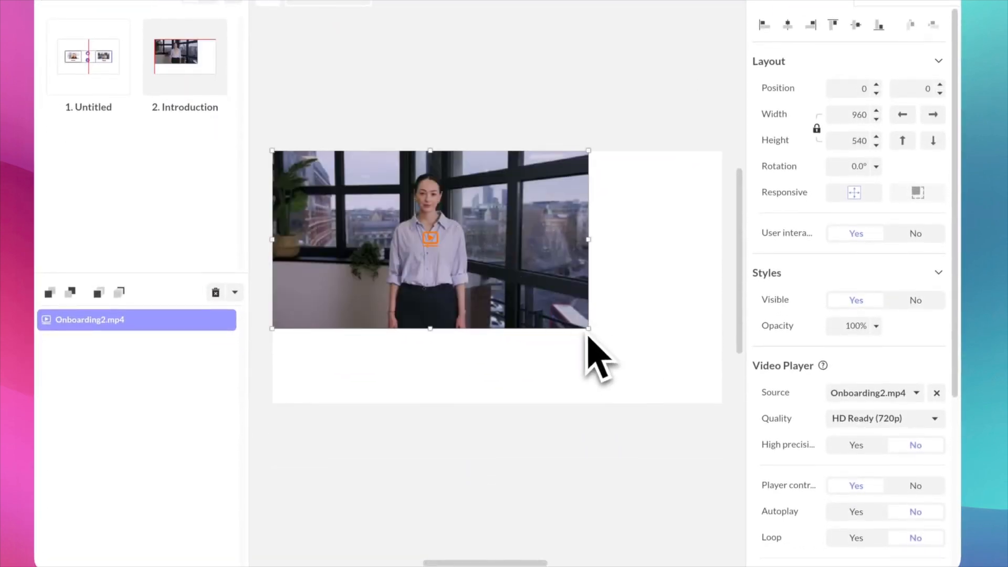
{"action": "left_click_drag", "start_coordinate": [588, 328], "coordinate": [721, 402]}
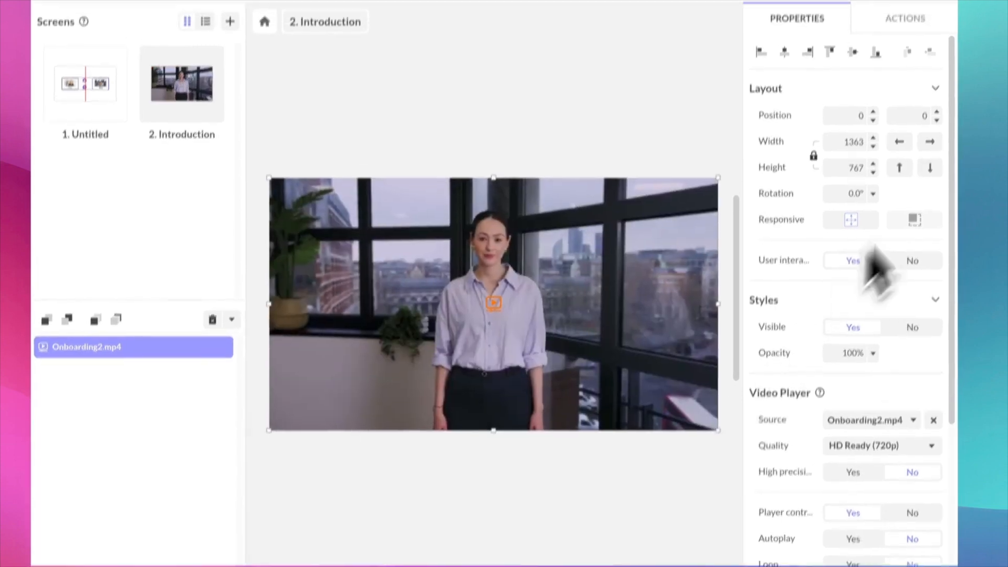
Fit the onboarding video to the screen edges at 1364 by 768 and disable its player controls.
{"action": "left_click", "coordinate": [900, 137]}
{"action": "left_click", "coordinate": [930, 137]}
{"action": "left_click", "coordinate": [900, 163]}
{"action": "left_click", "coordinate": [931, 163]}
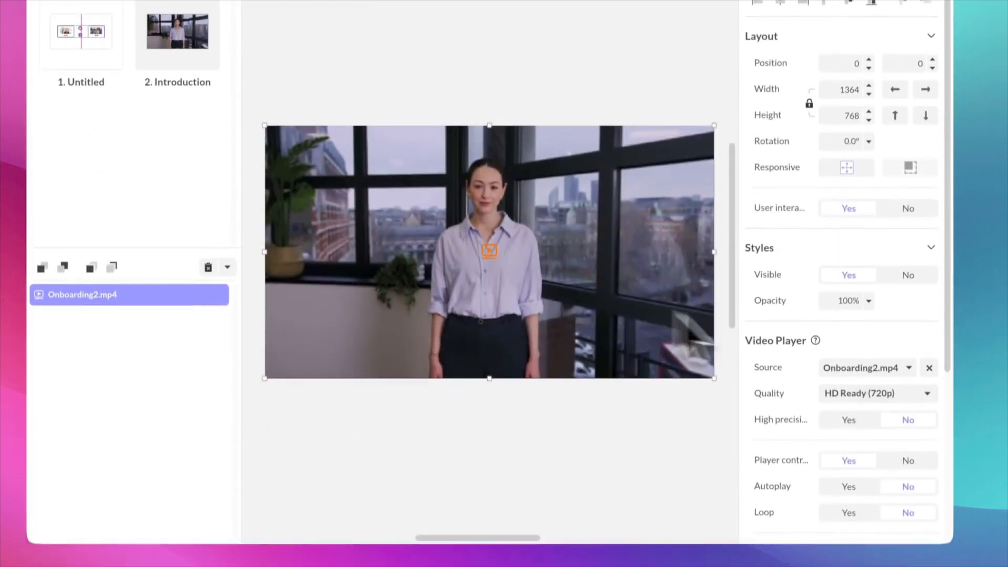
{"action": "scroll", "coordinate": [874, 405], "scroll_direction": "down", "scroll_amount": 5}
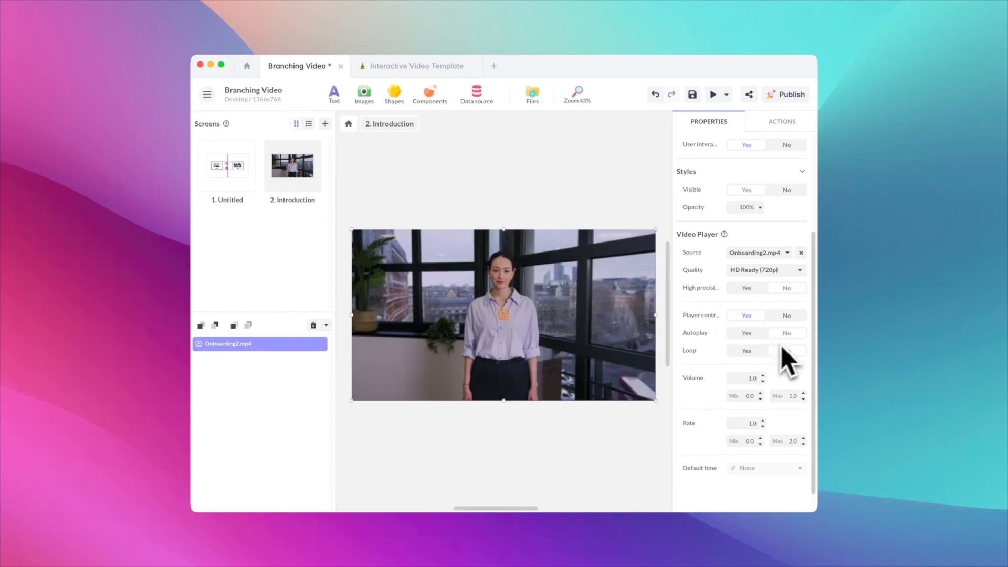
{"action": "left_click", "coordinate": [792, 316]}
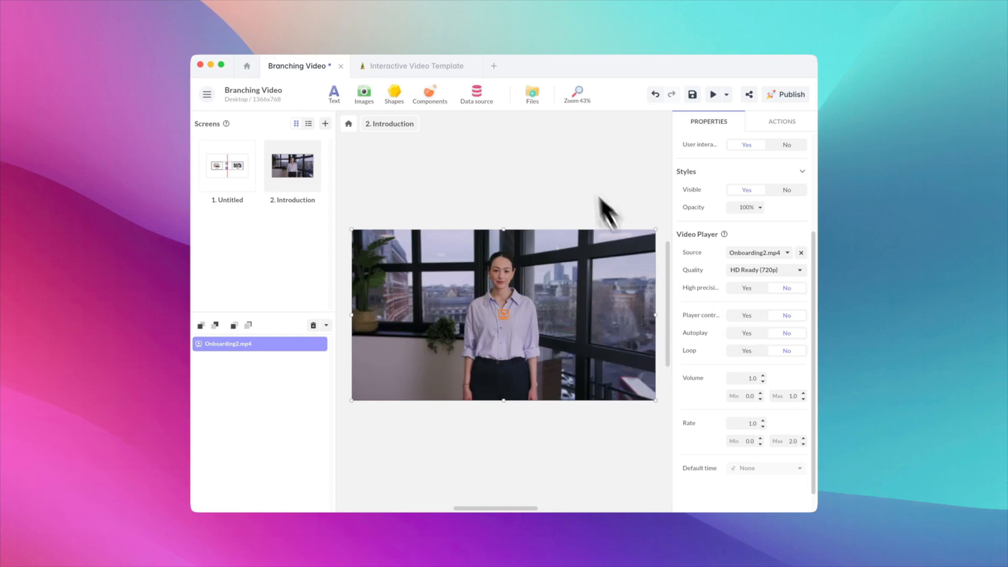
Copy the play button from the Untitled screen onto the Introduction screen and center it horizontally and vertically.
{"action": "left_click", "coordinate": [226, 165]}
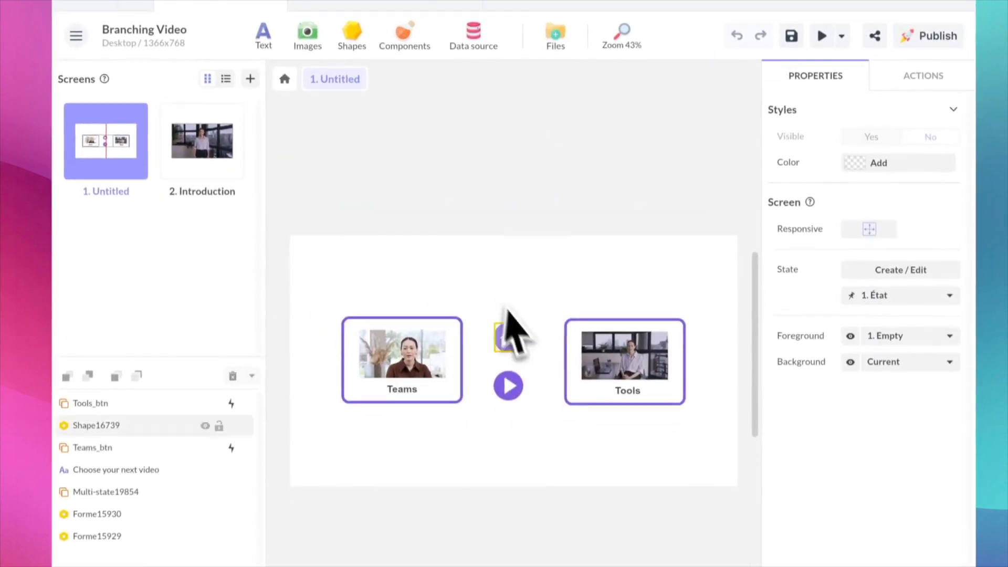
{"action": "left_click", "coordinate": [514, 384]}
{"action": "left_click", "coordinate": [228, 160]}
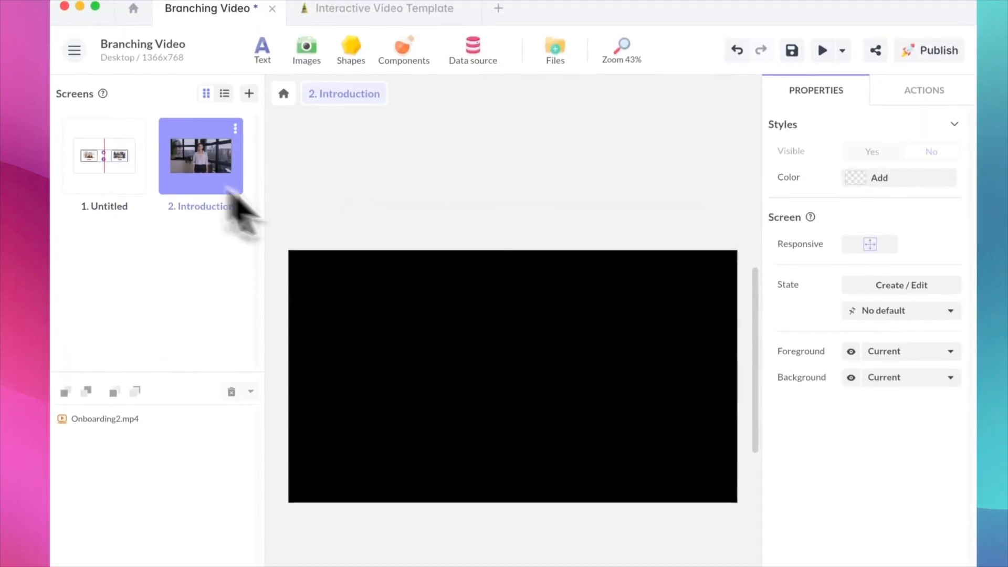
{"action": "left_click", "coordinate": [531, 393]}
{"action": "key", "text": "super+v"}
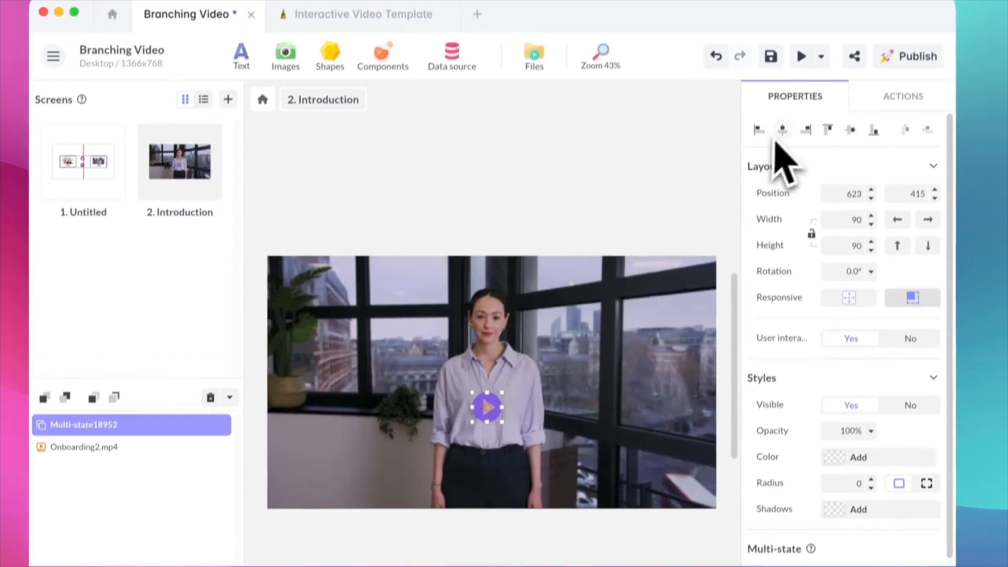
{"action": "left_click", "coordinate": [786, 93]}
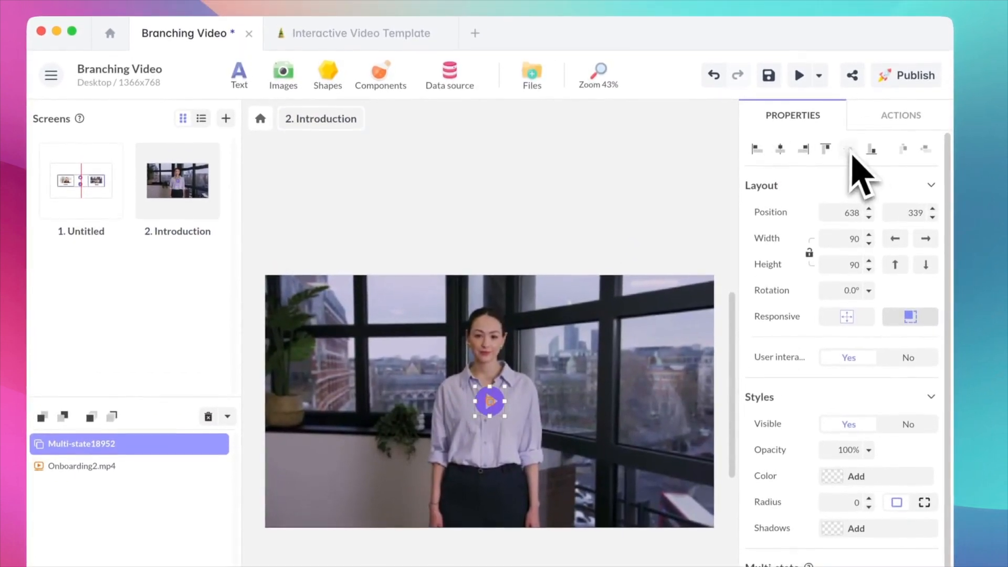
{"action": "left_click", "coordinate": [854, 94]}
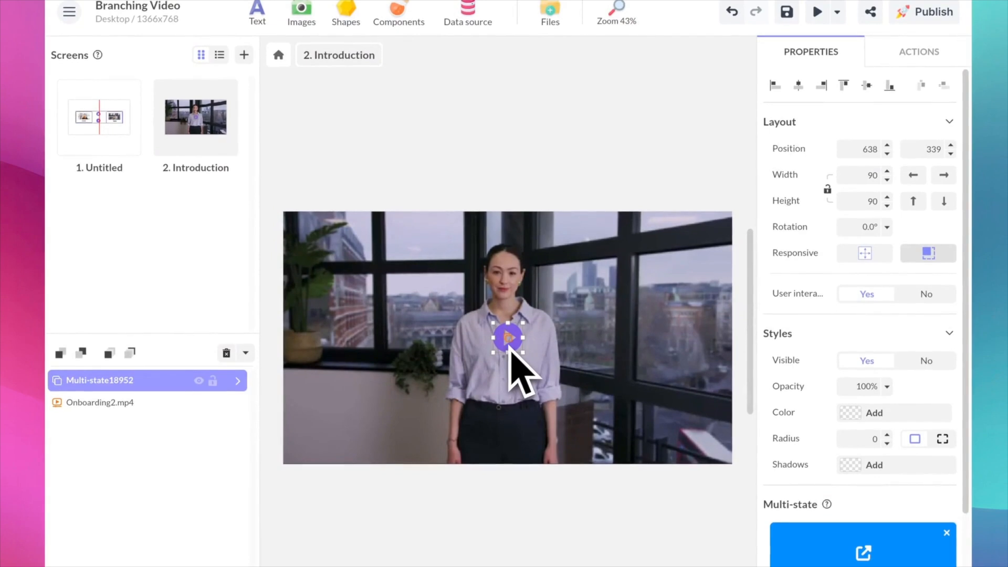
Open the play button's multi-state and review the contents of its two states.
{"action": "double_click", "coordinate": [509, 344]}
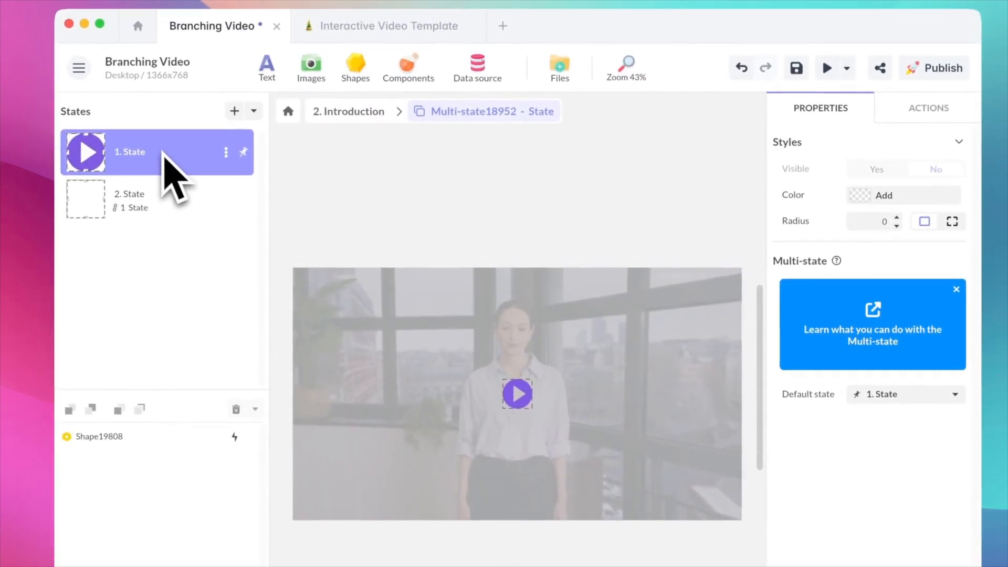
{"action": "left_click", "coordinate": [147, 196]}
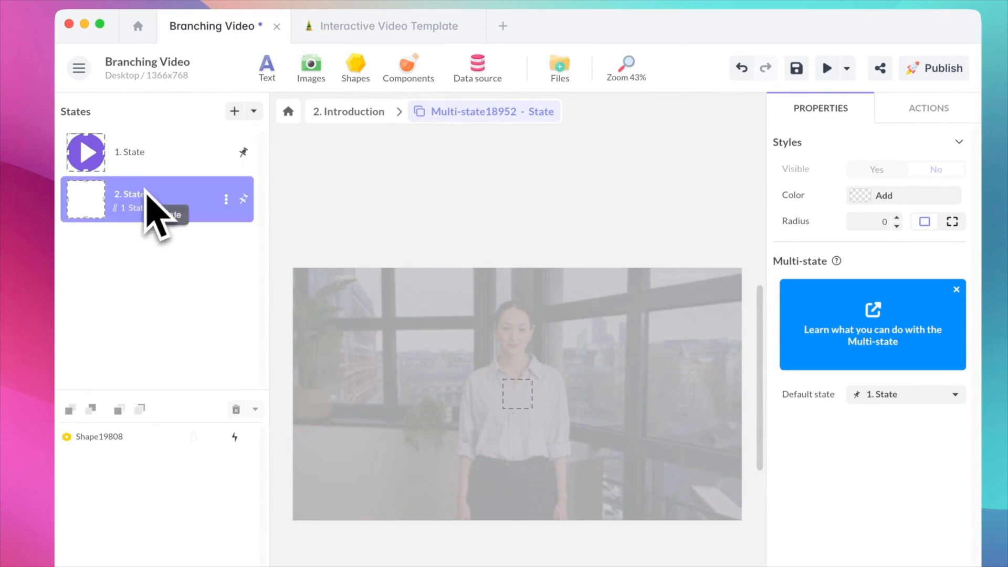
{"action": "left_click", "coordinate": [165, 152]}
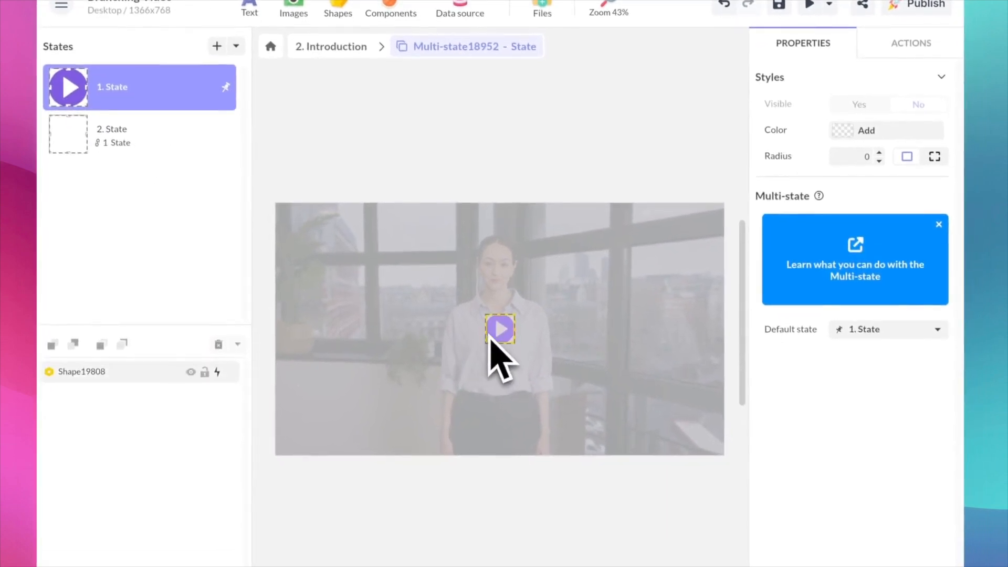
Add a single tap/click action to the play shape in the first state that plays Onboarding2.mp4 without delay.
{"action": "left_click", "coordinate": [493, 339]}
{"action": "left_click", "coordinate": [911, 43]}
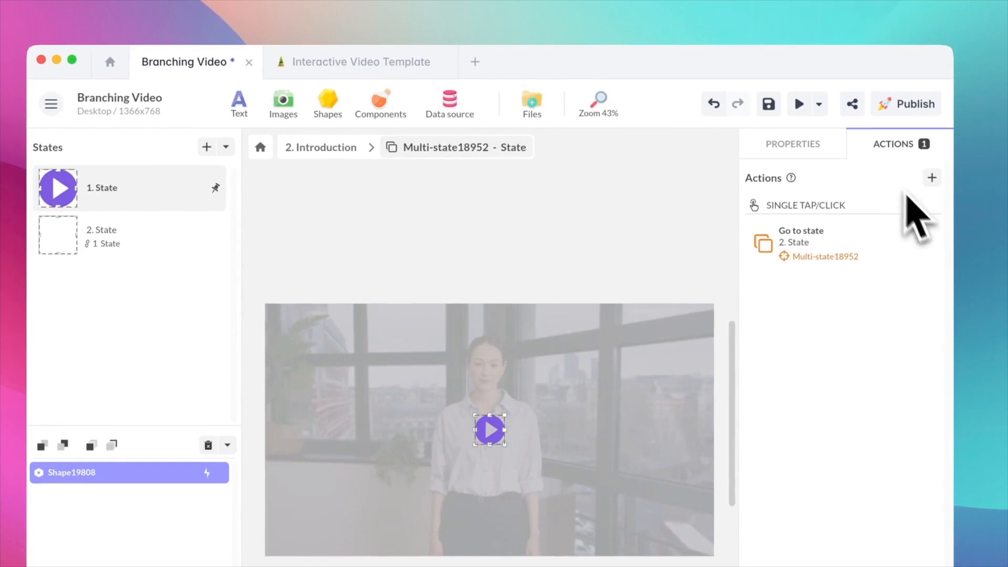
{"action": "left_click", "coordinate": [932, 177]}
{"action": "left_click", "coordinate": [628, 252]}
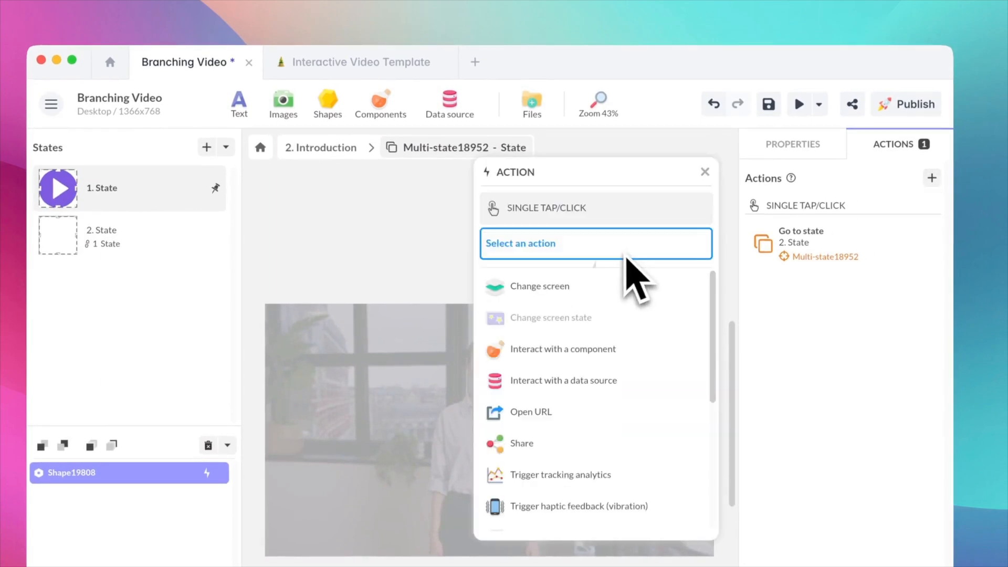
{"action": "left_click", "coordinate": [583, 349]}
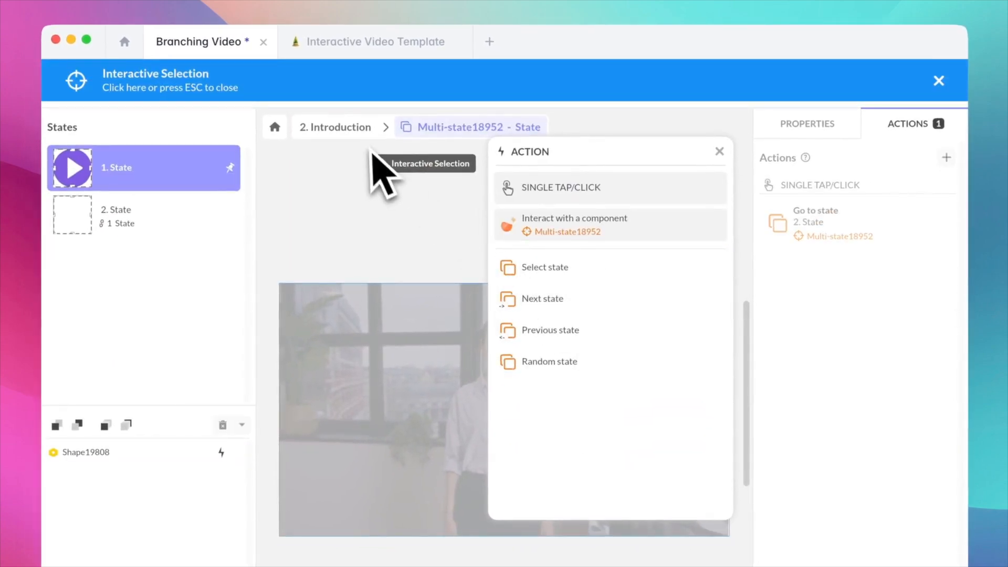
{"action": "left_click", "coordinate": [360, 134]}
{"action": "left_click", "coordinate": [383, 273]}
{"action": "left_click", "coordinate": [630, 283]}
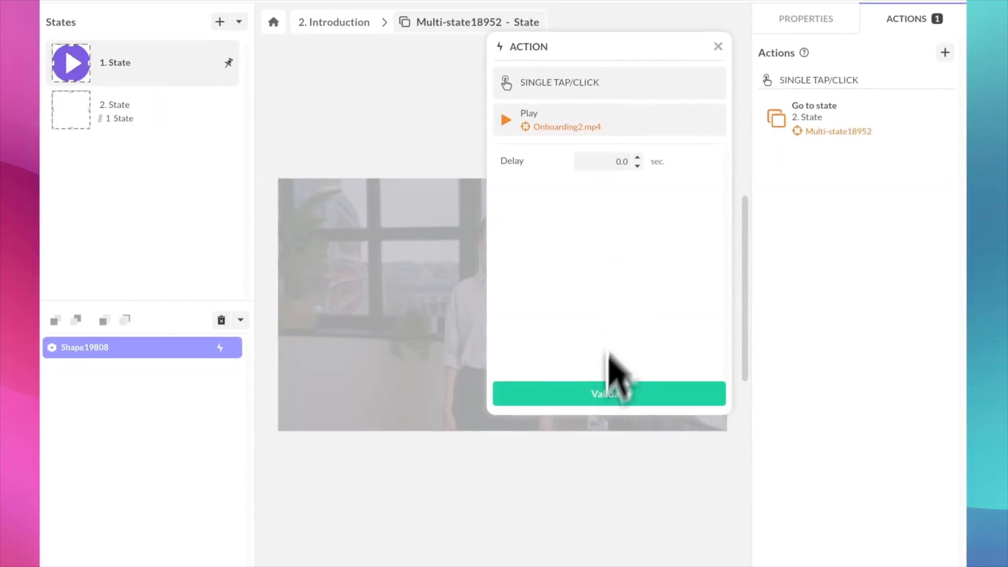
{"action": "left_click", "coordinate": [609, 394]}
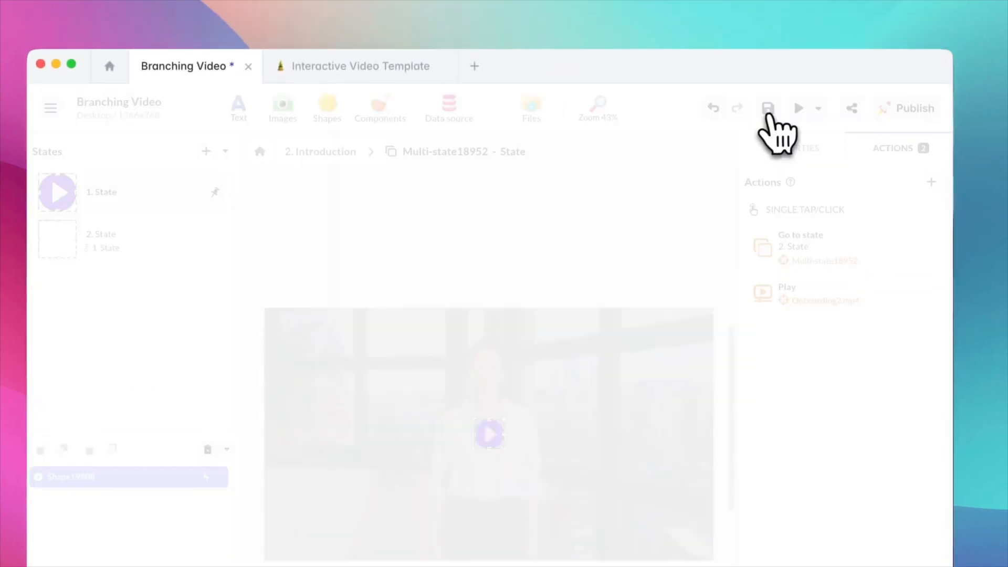
Save the project, test the play button in the preview and close the preview.
{"action": "left_click", "coordinate": [767, 114]}
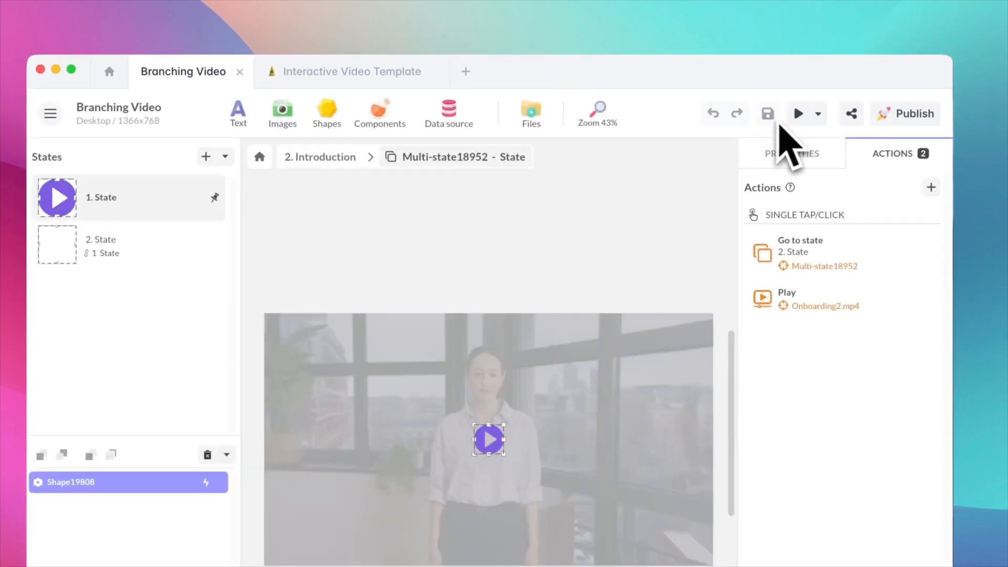
{"action": "left_click", "coordinate": [798, 114]}
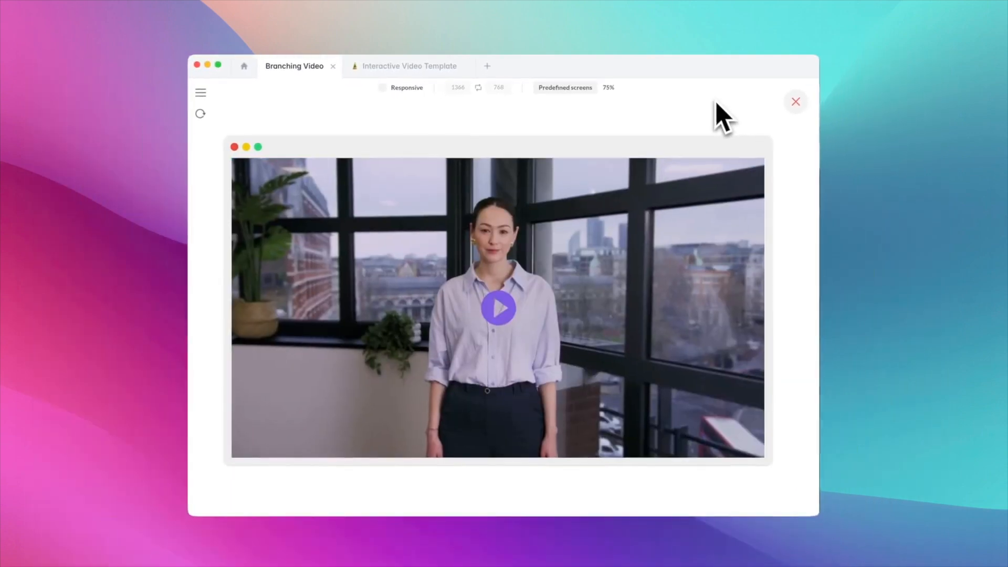
{"action": "left_click", "coordinate": [482, 421]}
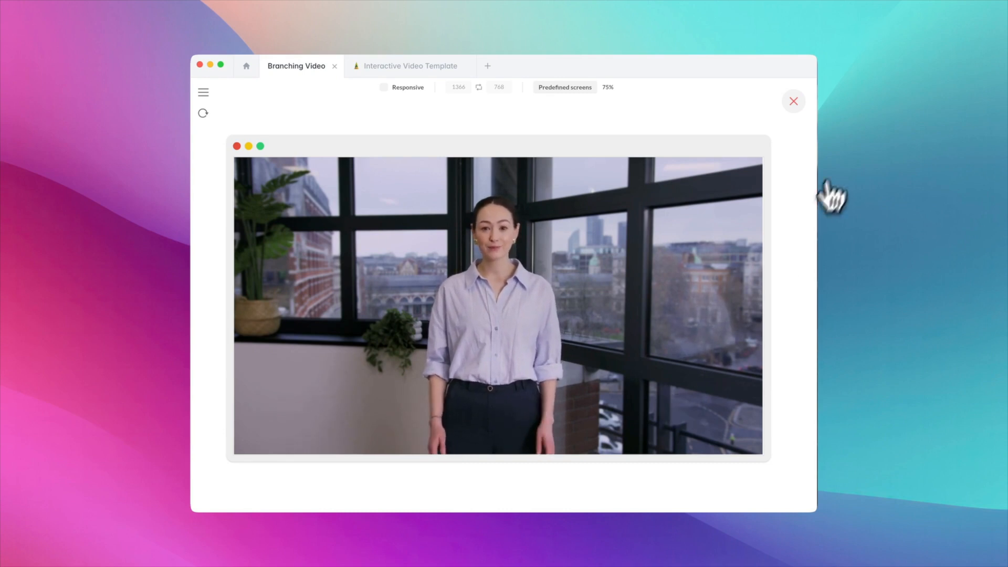
{"action": "left_click", "coordinate": [795, 103]}
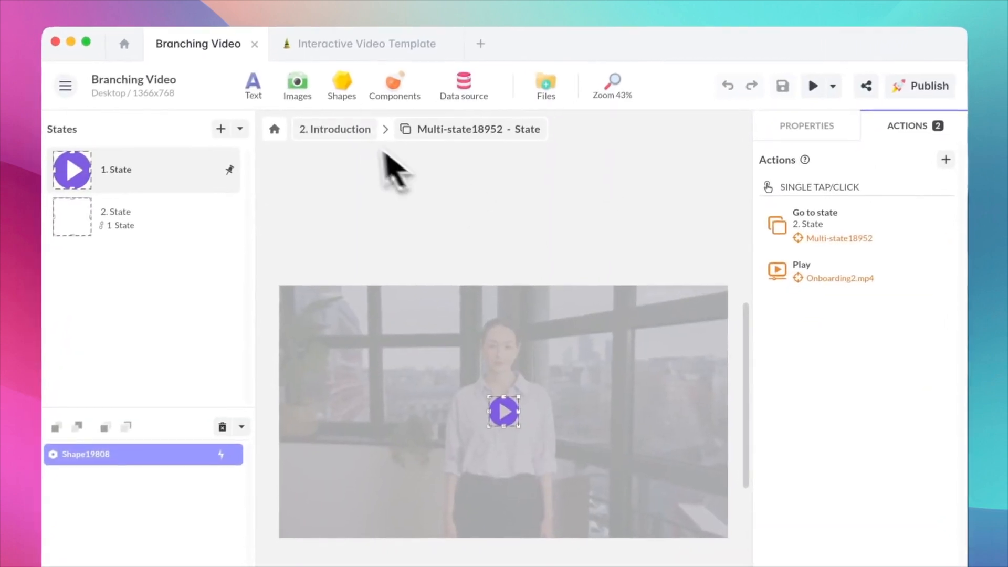
Cut the Teams and Tools buttons from the Untitled screen.
{"action": "left_click", "coordinate": [349, 131]}
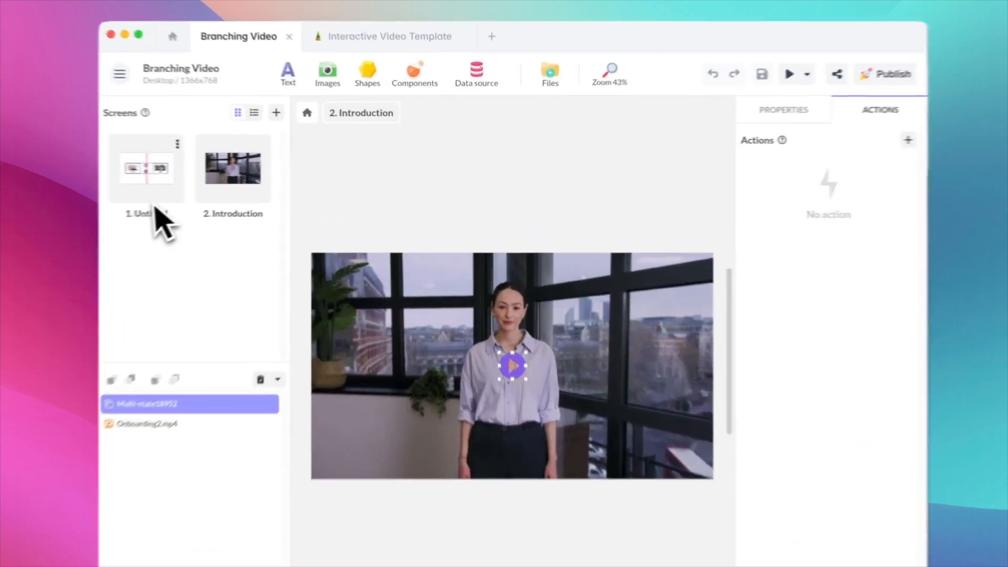
{"action": "left_click", "coordinate": [231, 184]}
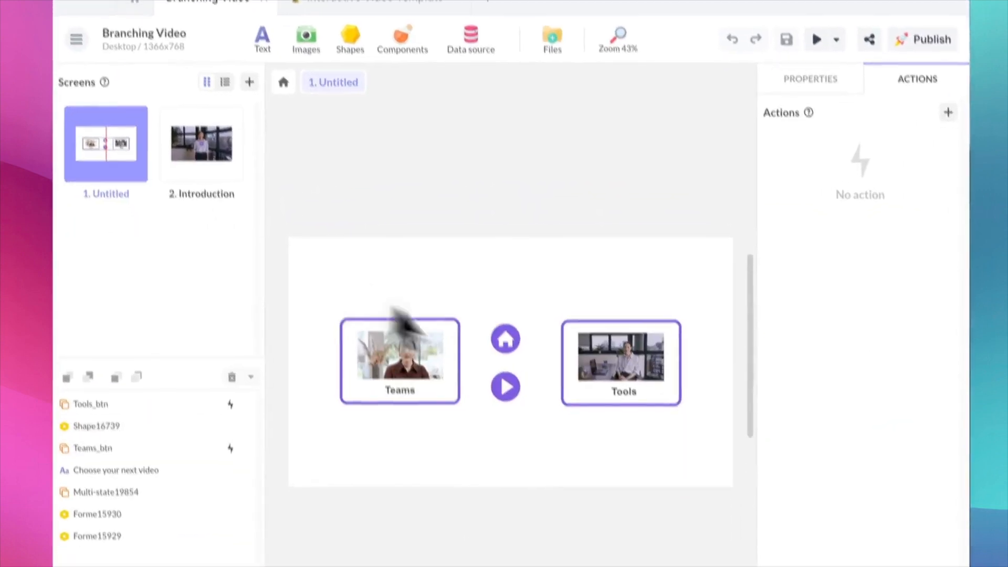
{"action": "left_click", "coordinate": [448, 323]}
{"action": "left_click", "coordinate": [651, 357], "text": "shift"}
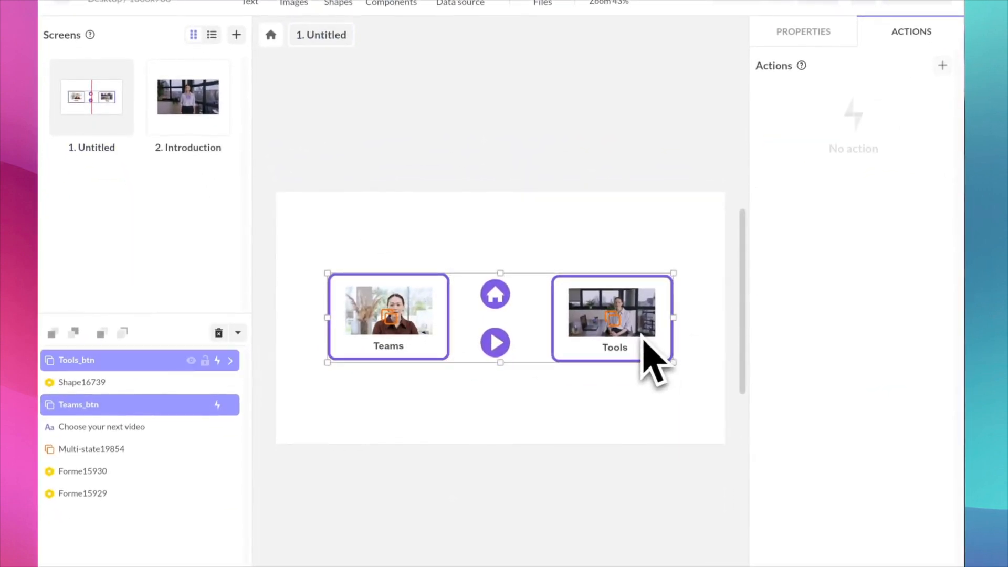
{"action": "key", "text": "Delete"}
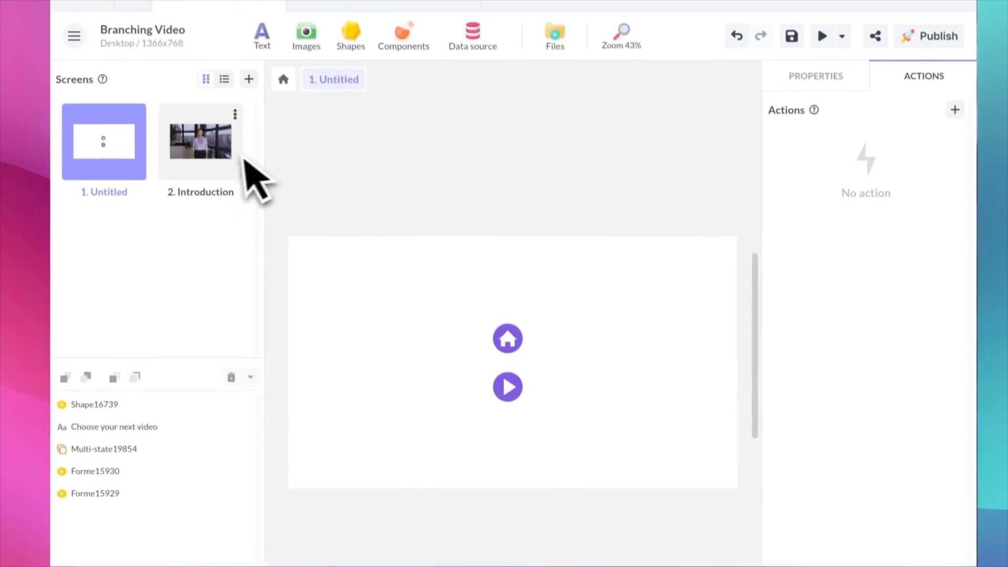
Paste the Teams and Tools buttons on the Introduction screen and place them just below the video, outside the visible area, at about 158, 830.
{"action": "left_click", "coordinate": [205, 125]}
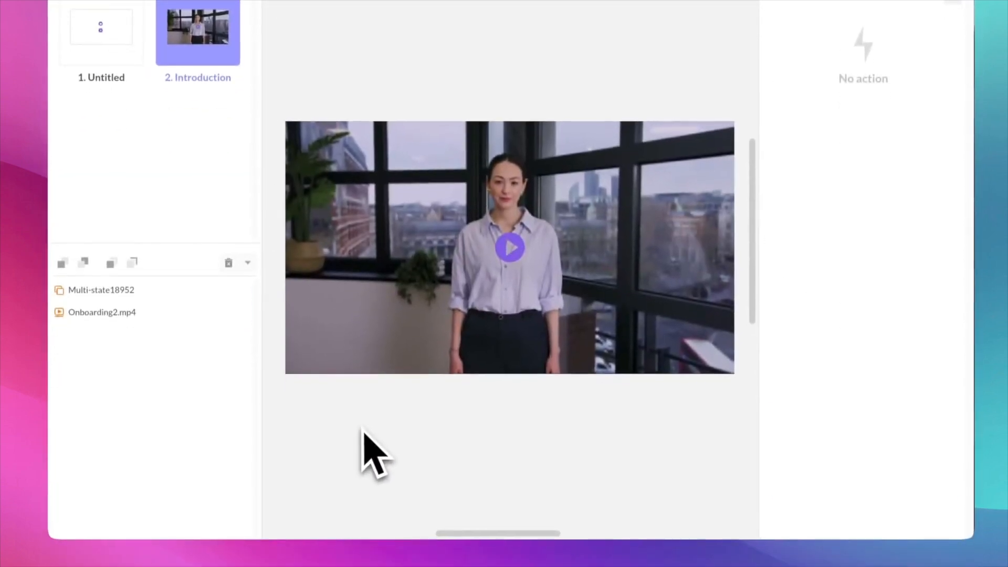
{"action": "key", "text": "ctrl+v"}
{"action": "left_click_drag", "start_coordinate": [425, 273], "coordinate": [417, 439]}
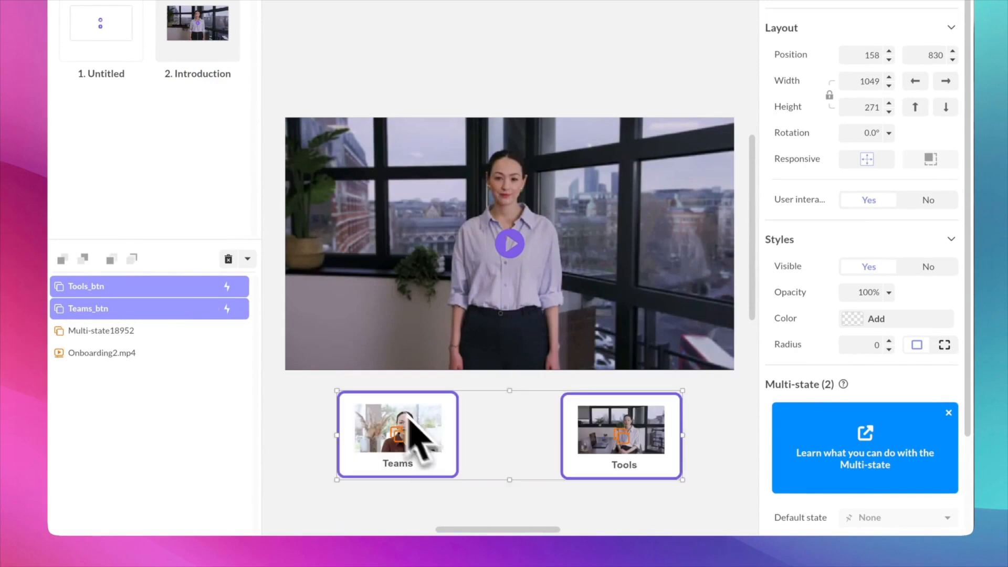
{"action": "left_click", "coordinate": [314, 419]}
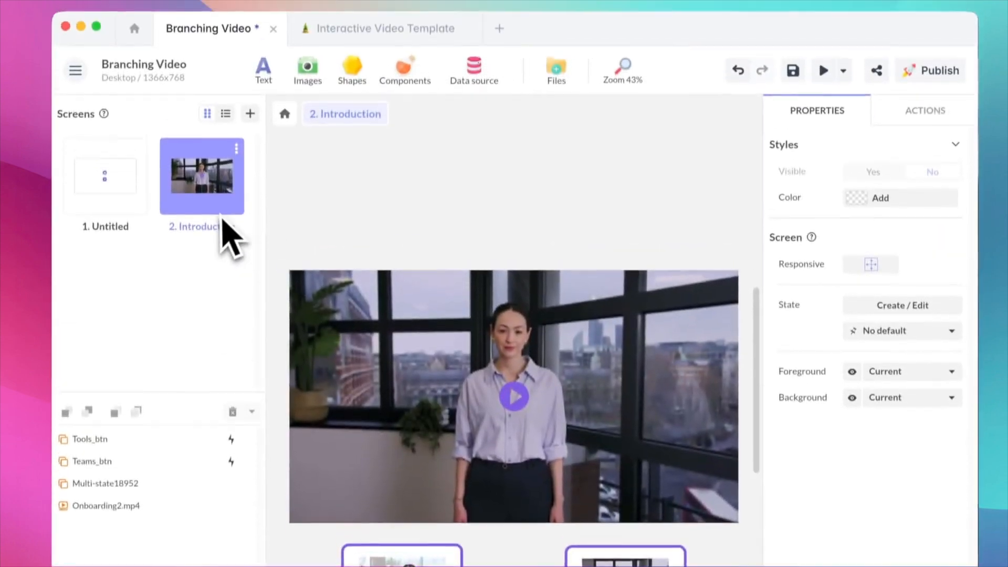
Add a second state to the Introduction screen, move the Teams and Tools buttons onto the lower part of the video there and compare both states.
{"action": "double_click", "coordinate": [216, 60]}
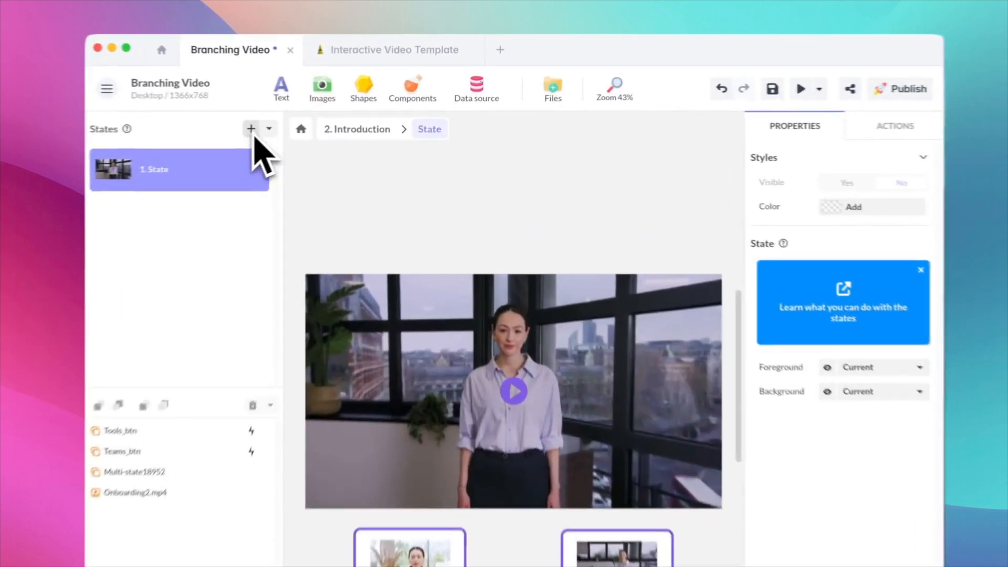
{"action": "left_click", "coordinate": [252, 130]}
{"action": "left_click_drag", "start_coordinate": [405, 475], "coordinate": [408, 350]}
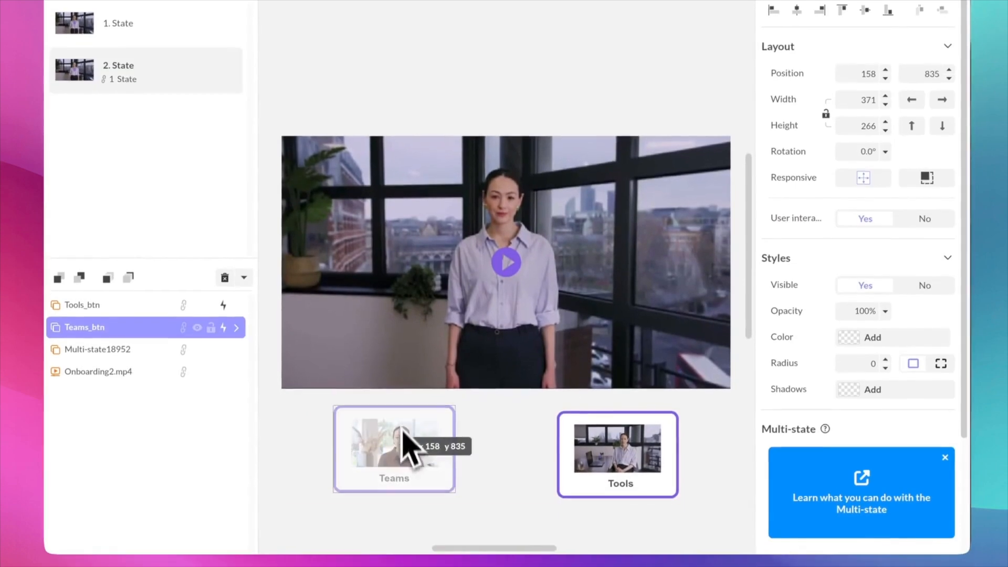
{"action": "left_click_drag", "start_coordinate": [404, 304], "coordinate": [405, 305]}
{"action": "left_click_drag", "start_coordinate": [622, 449], "coordinate": [620, 312]}
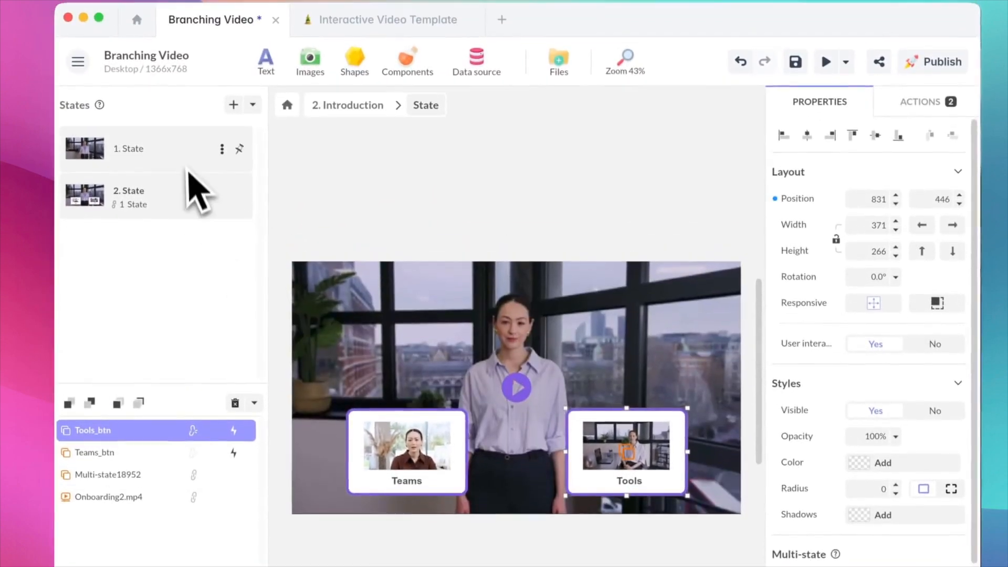
{"action": "left_click", "coordinate": [171, 20]}
{"action": "left_click", "coordinate": [156, 65]}
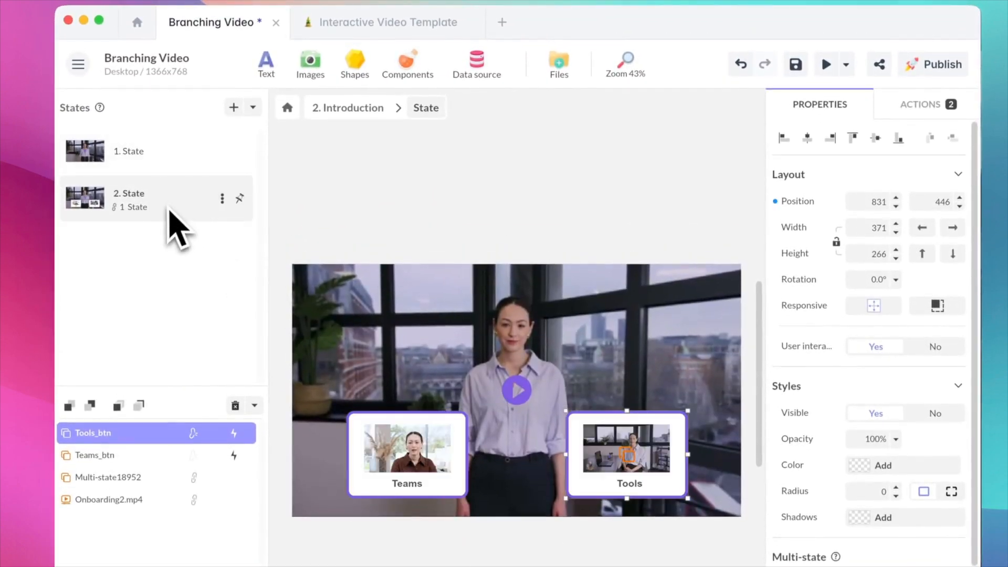
{"action": "left_click", "coordinate": [172, 170]}
{"action": "left_click", "coordinate": [165, 207]}
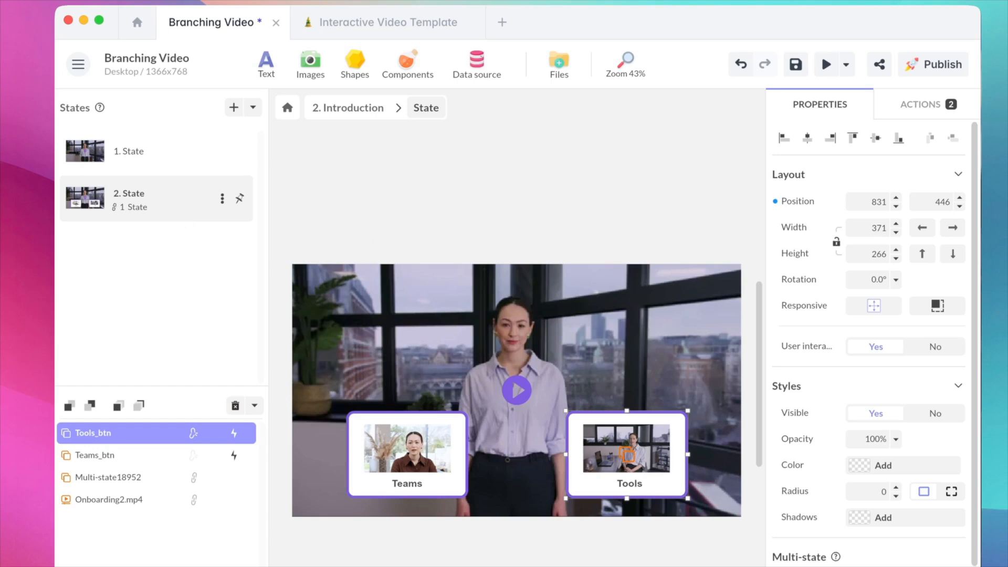
In the screen's first state, add a time marker at 00:12.200 to Onboarding2.mp4 and name it Affichage choix.
{"action": "left_click", "coordinate": [170, 164]}
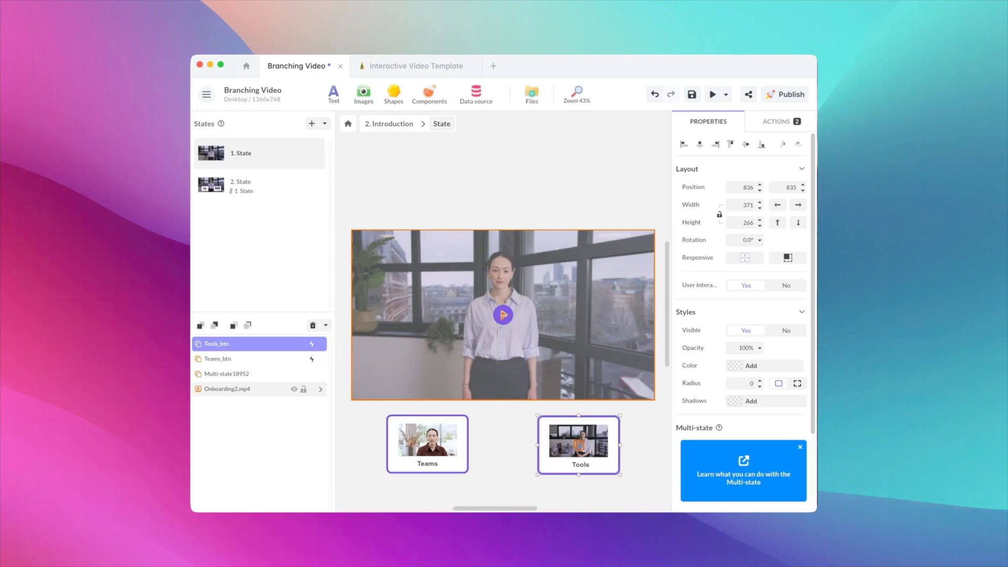
{"action": "left_click", "coordinate": [440, 327]}
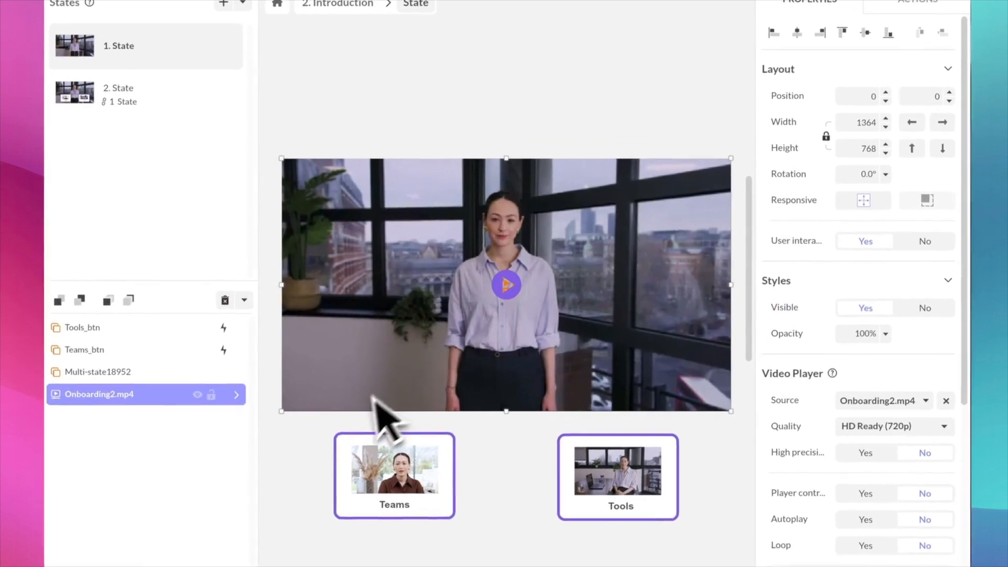
{"action": "double_click", "coordinate": [405, 315]}
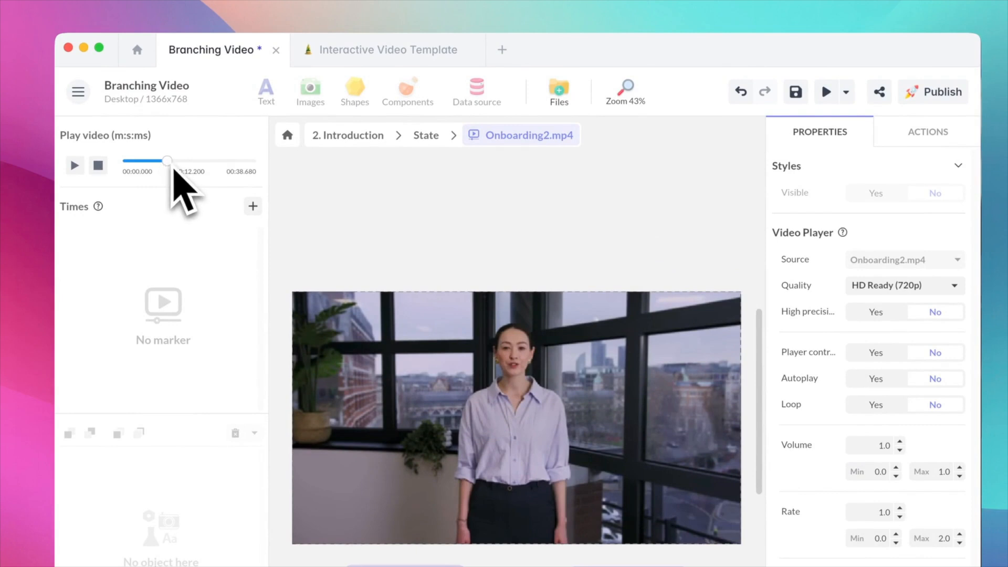
{"action": "left_click", "coordinate": [253, 206]}
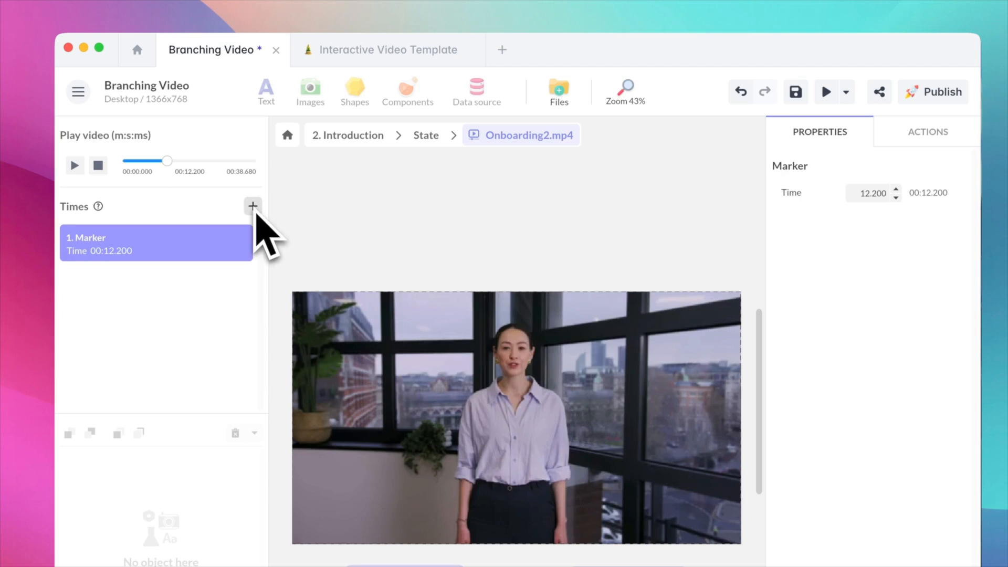
{"action": "double_click", "coordinate": [90, 245]}
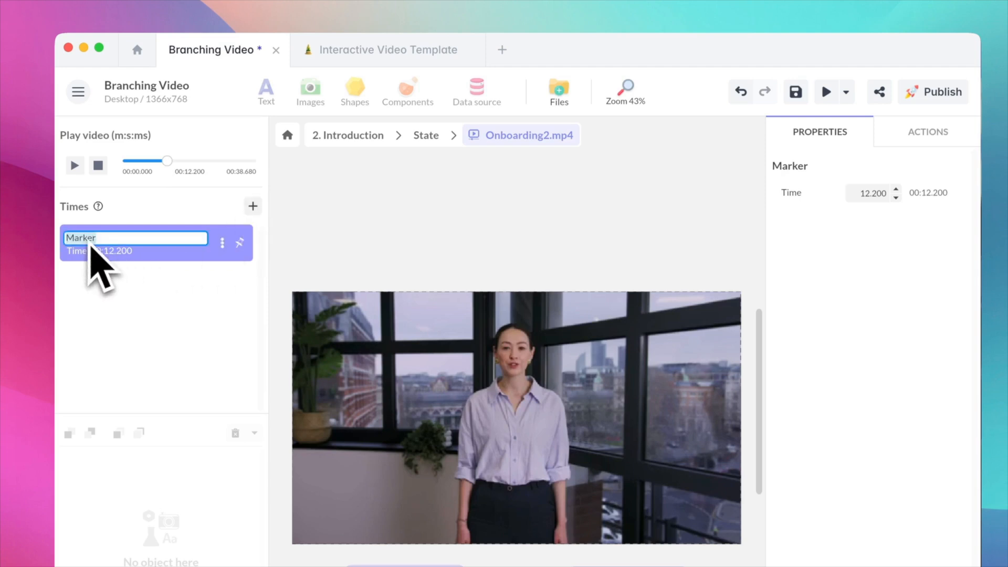
{"action": "type", "text": "Affichage choix"}
{"action": "key", "text": "Return"}
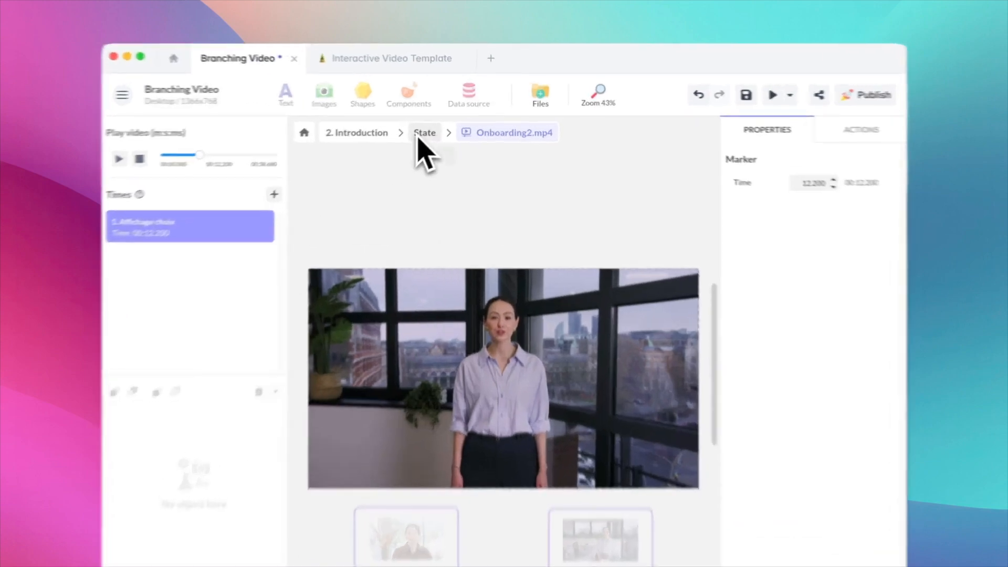
Add an action to Onboarding2.mp4 that switches the current screen to its second state when the Affichage choix marker is reached.
{"action": "left_click", "coordinate": [437, 127]}
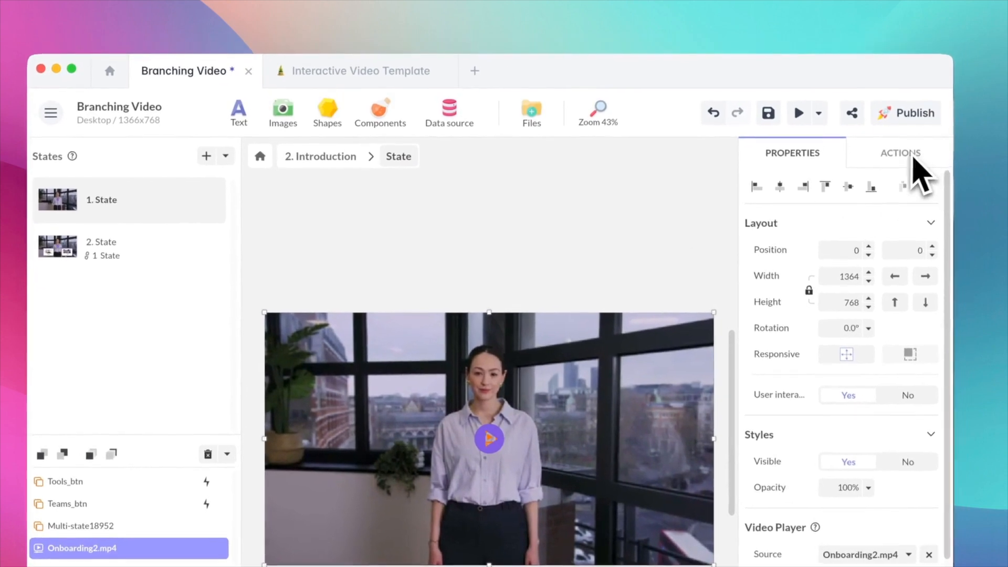
{"action": "left_click", "coordinate": [916, 141]}
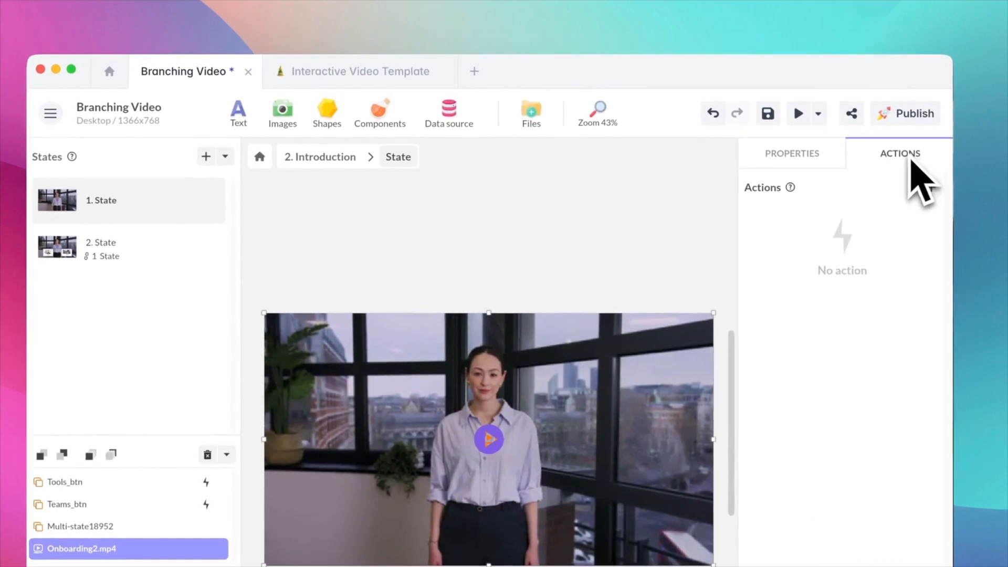
{"action": "left_click", "coordinate": [931, 187]}
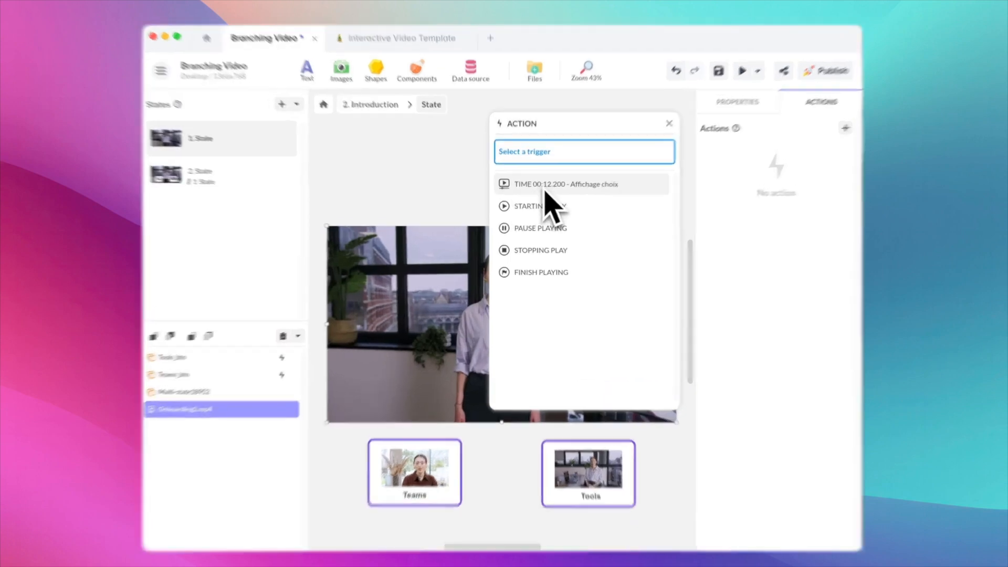
{"action": "left_click", "coordinate": [540, 195]}
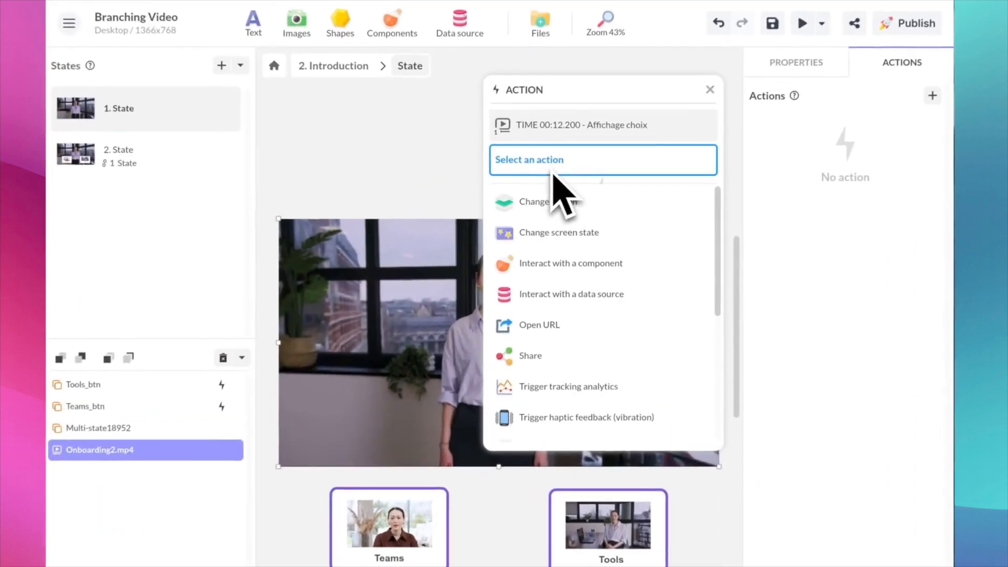
{"action": "left_click", "coordinate": [567, 238]}
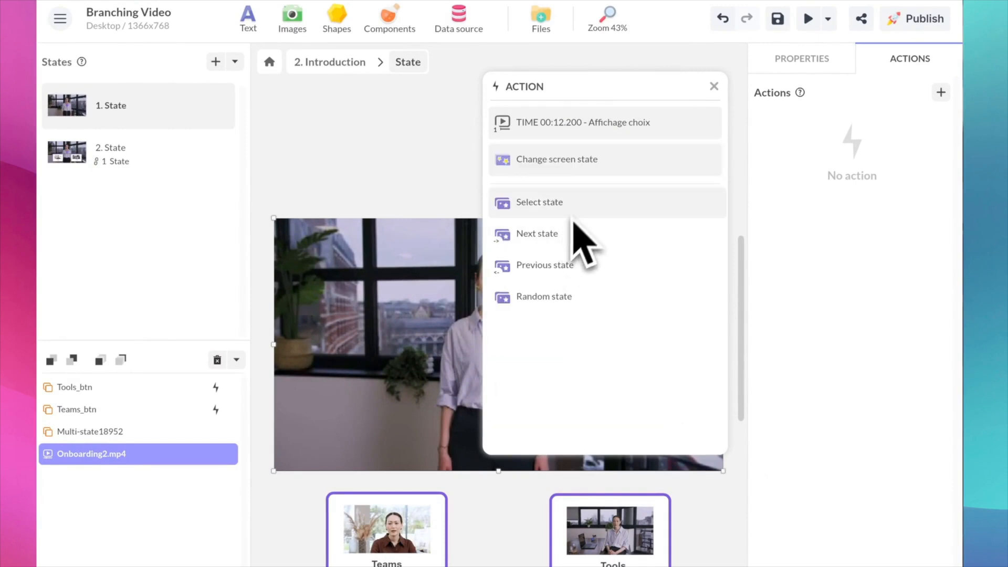
{"action": "left_click", "coordinate": [579, 205]}
{"action": "left_click", "coordinate": [578, 239]}
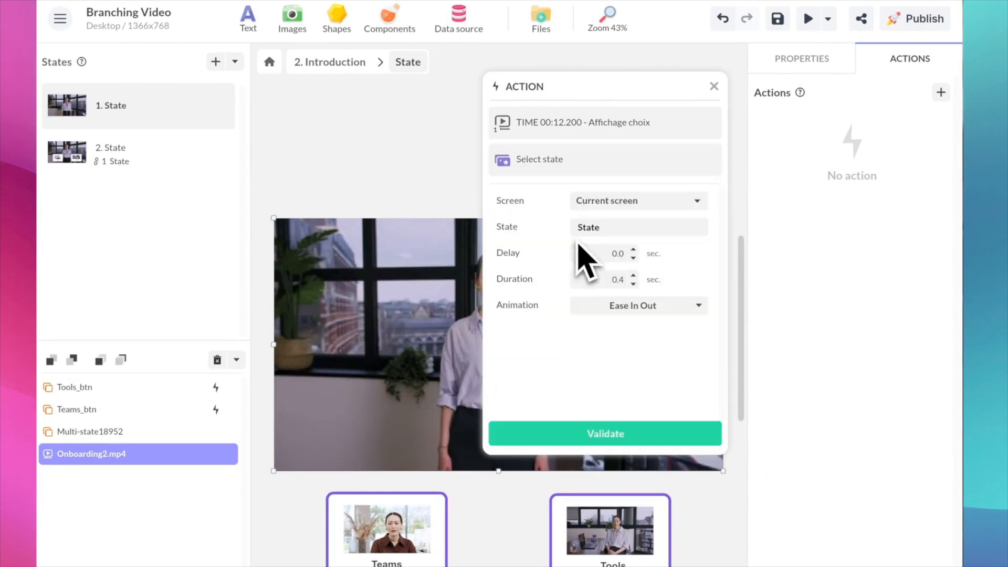
{"action": "left_click", "coordinate": [591, 432]}
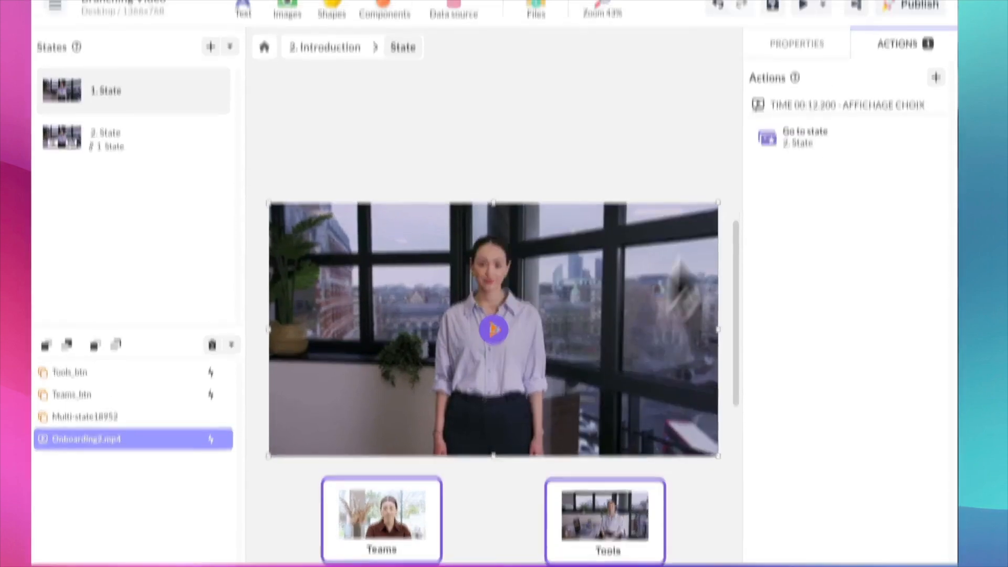
Save the project, play the introduction video in the preview to test the choice buttons and close the preview.
{"action": "left_click", "coordinate": [772, 6]}
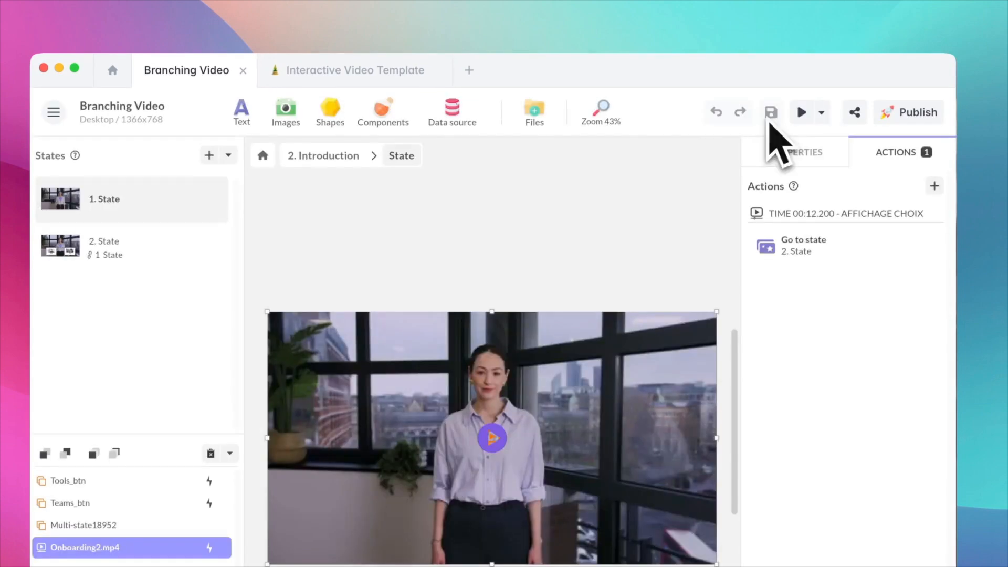
{"action": "left_click", "coordinate": [802, 111]}
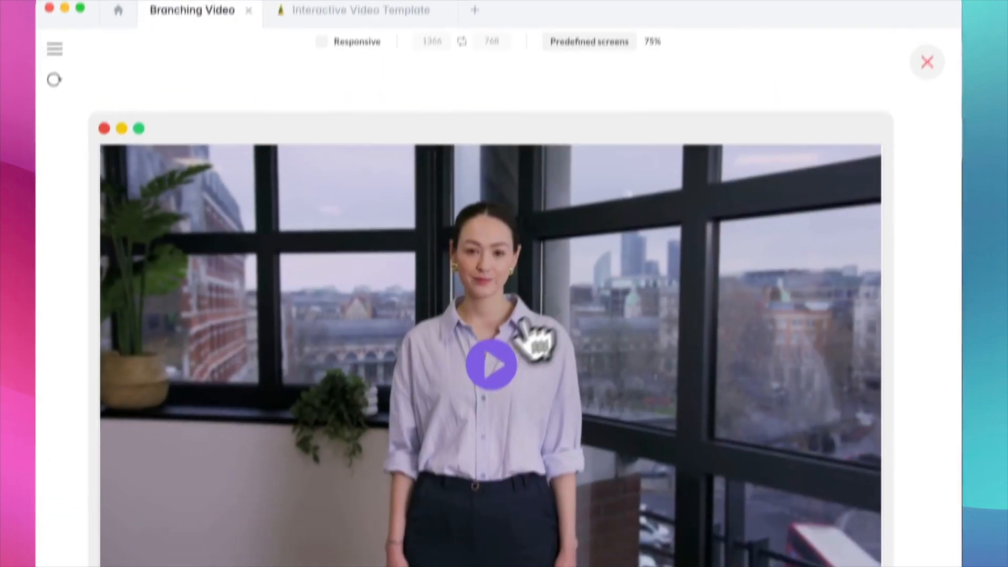
{"action": "left_click", "coordinate": [484, 426]}
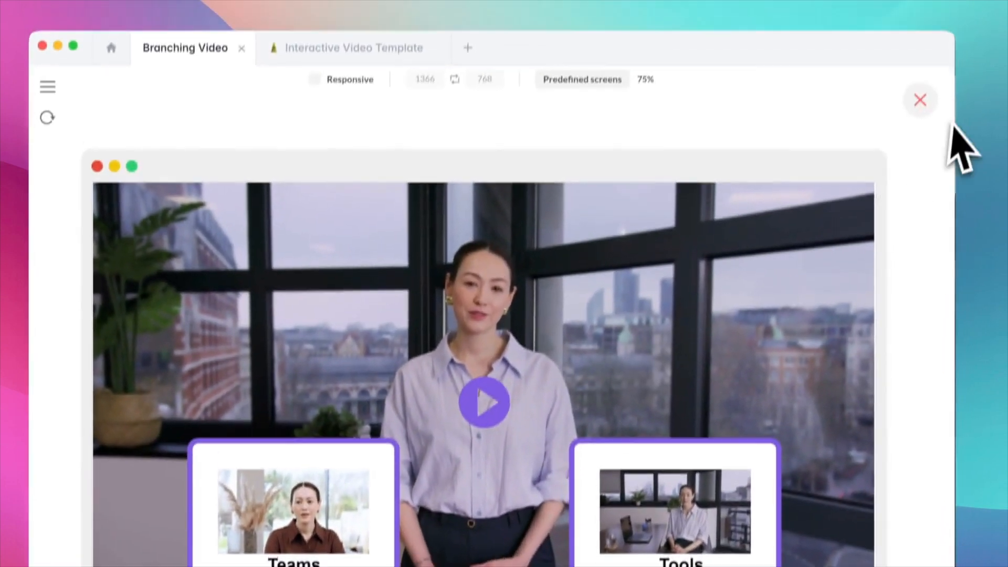
{"action": "left_click", "coordinate": [920, 100]}
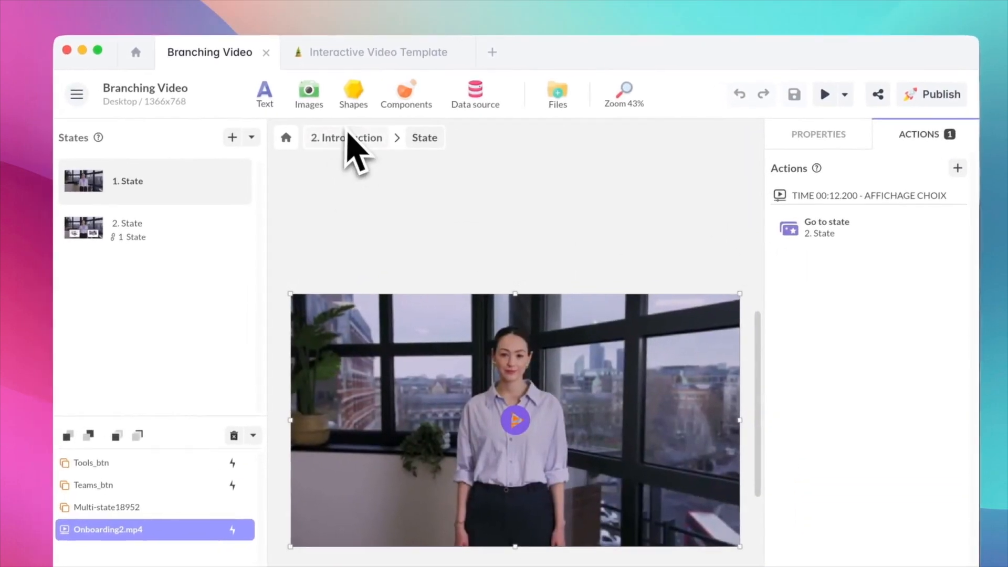
In the Introduction screen's second state, open the play button's multi-state to review its states and return to the screen state.
{"action": "left_click", "coordinate": [346, 139]}
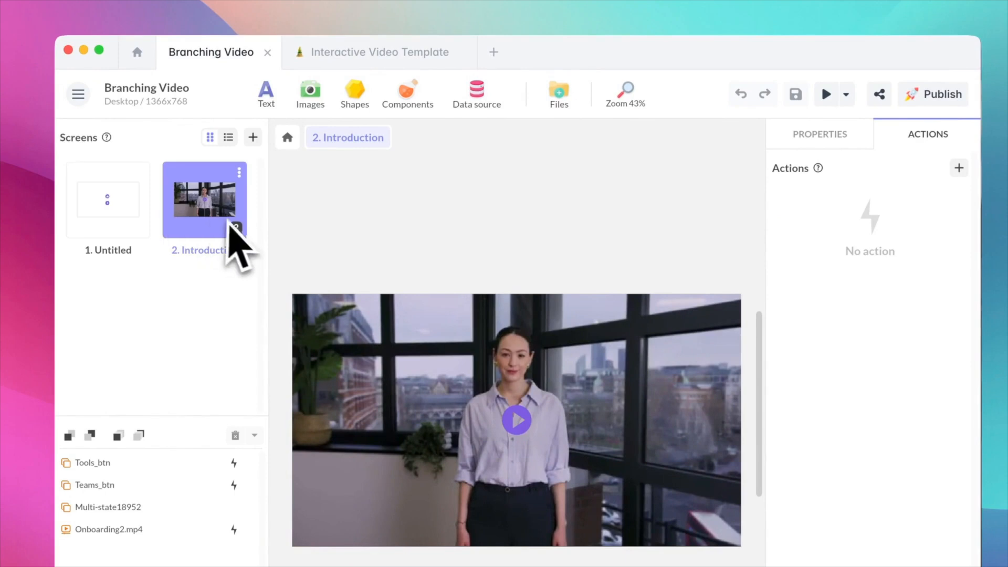
{"action": "double_click", "coordinate": [421, 372]}
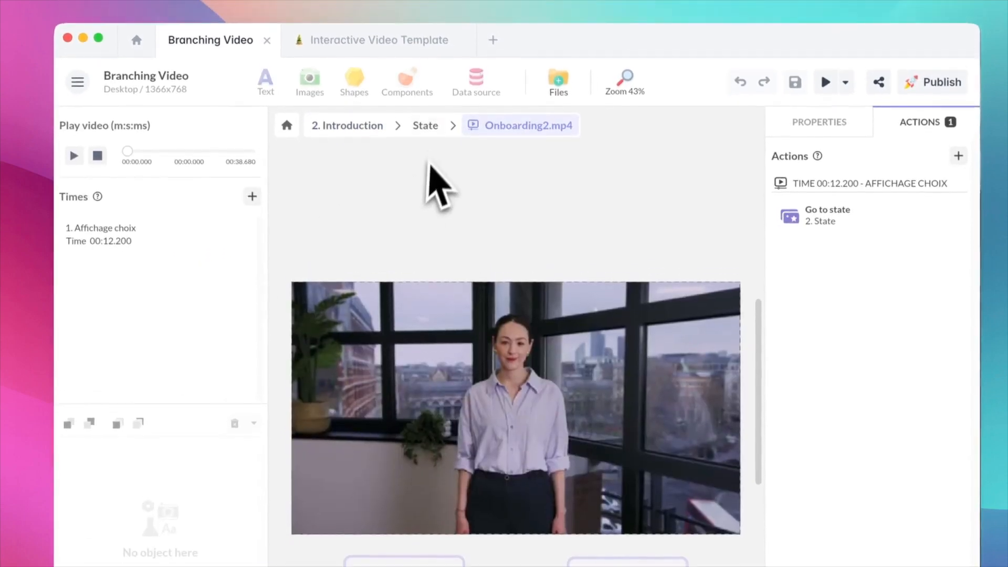
{"action": "left_click", "coordinate": [428, 115]}
{"action": "left_click", "coordinate": [171, 224]}
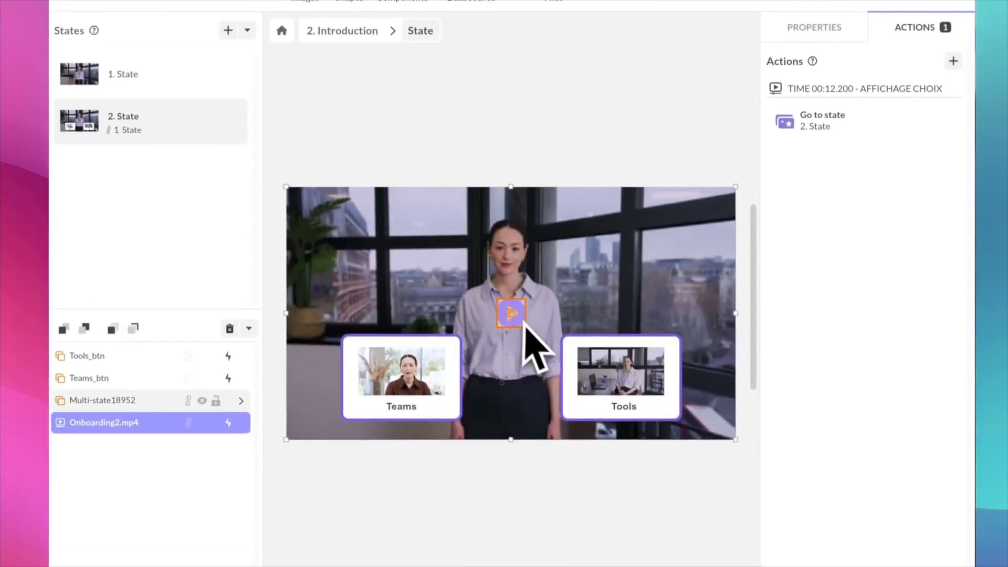
{"action": "left_click", "coordinate": [118, 391]}
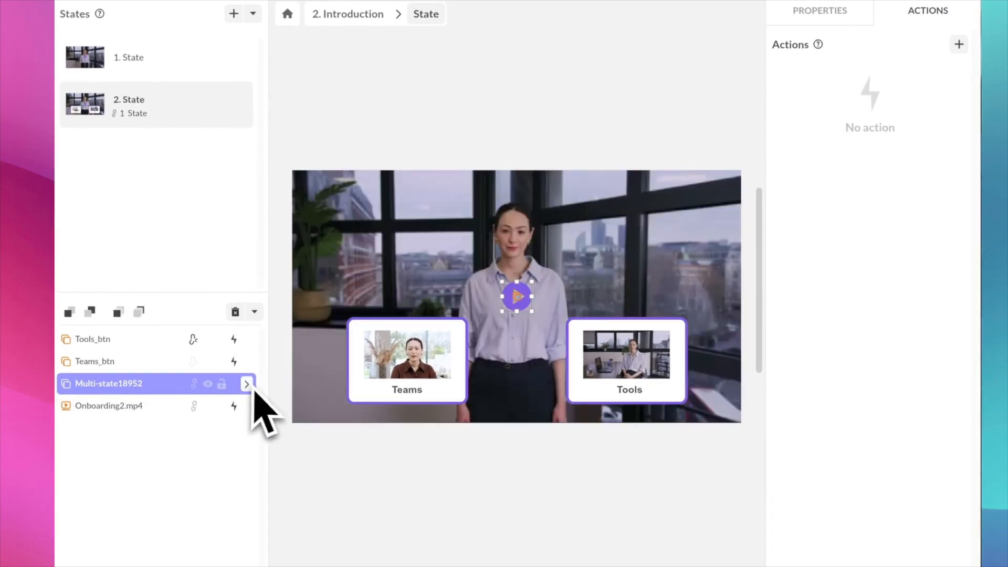
{"action": "left_click", "coordinate": [250, 387]}
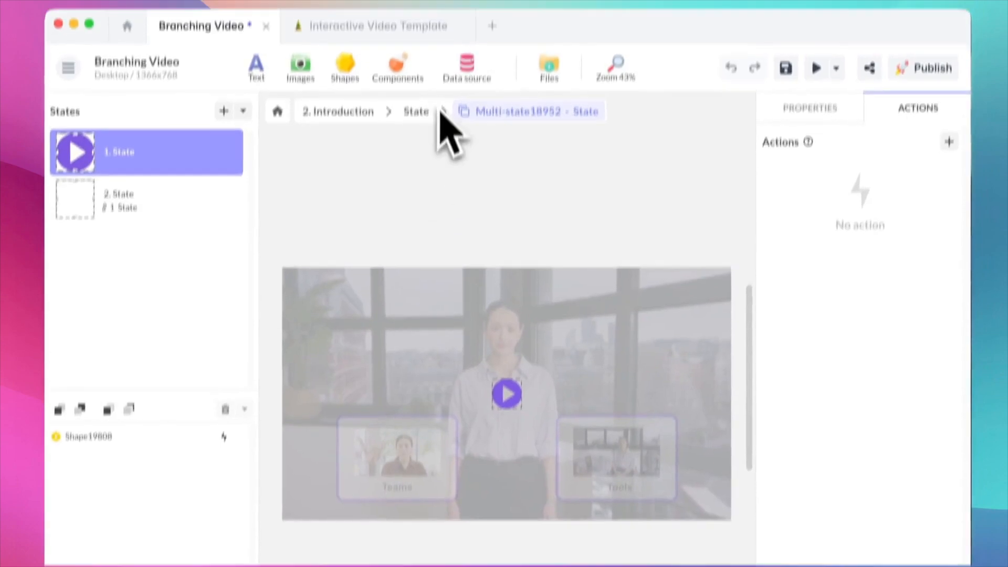
{"action": "left_click", "coordinate": [425, 109]}
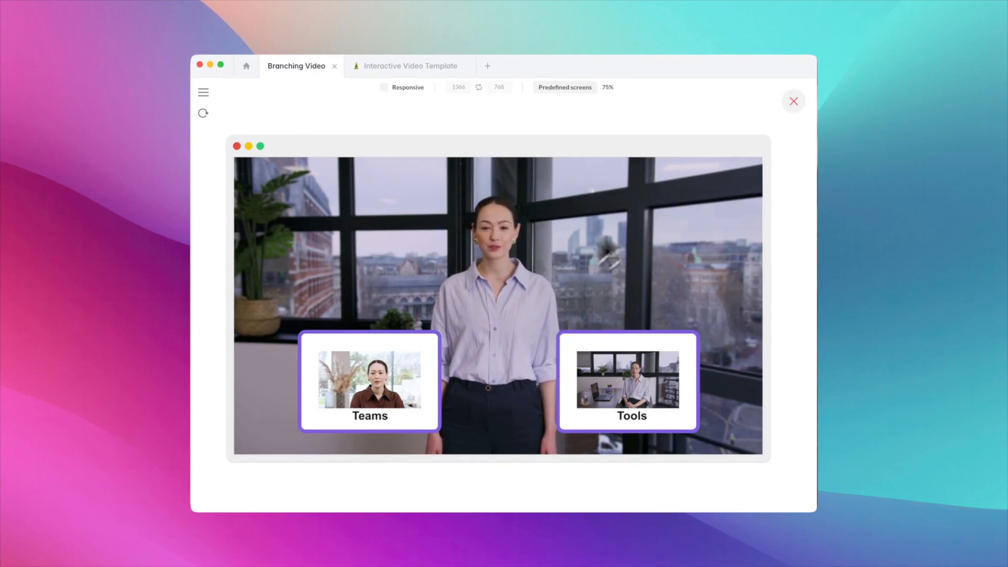
Try the Teams choice button in the preview, close the preview and return to the Introduction screen level.
{"action": "left_click", "coordinate": [391, 398]}
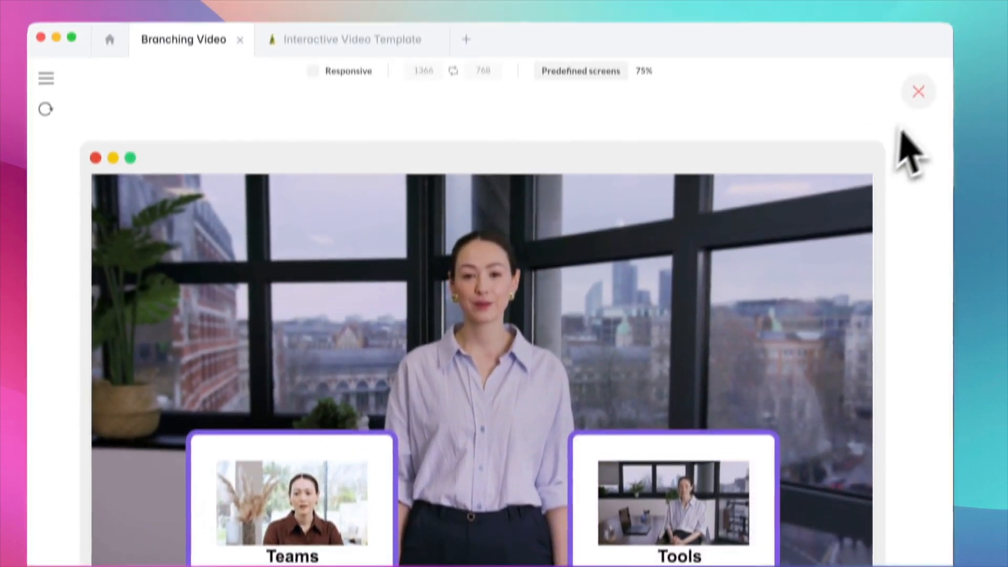
{"action": "left_click", "coordinate": [915, 90]}
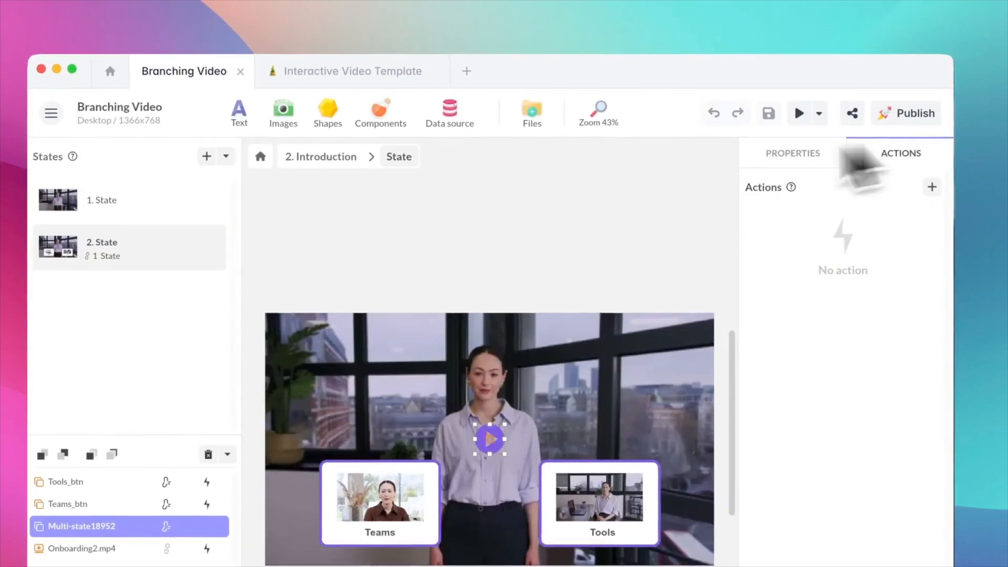
{"action": "left_click", "coordinate": [349, 158]}
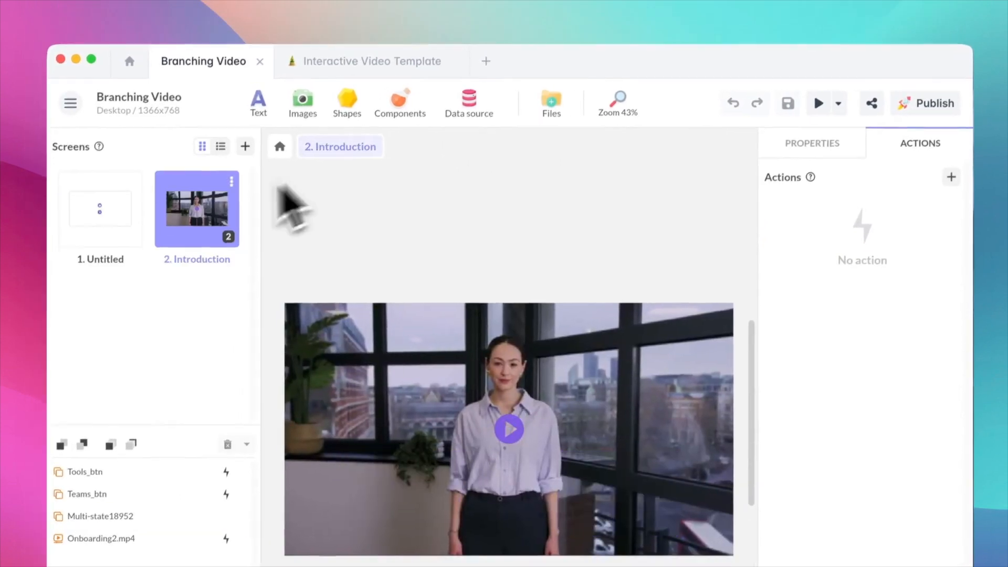
Add two new screens to the project and name them Teams and Tools.
{"action": "left_click", "coordinate": [253, 128]}
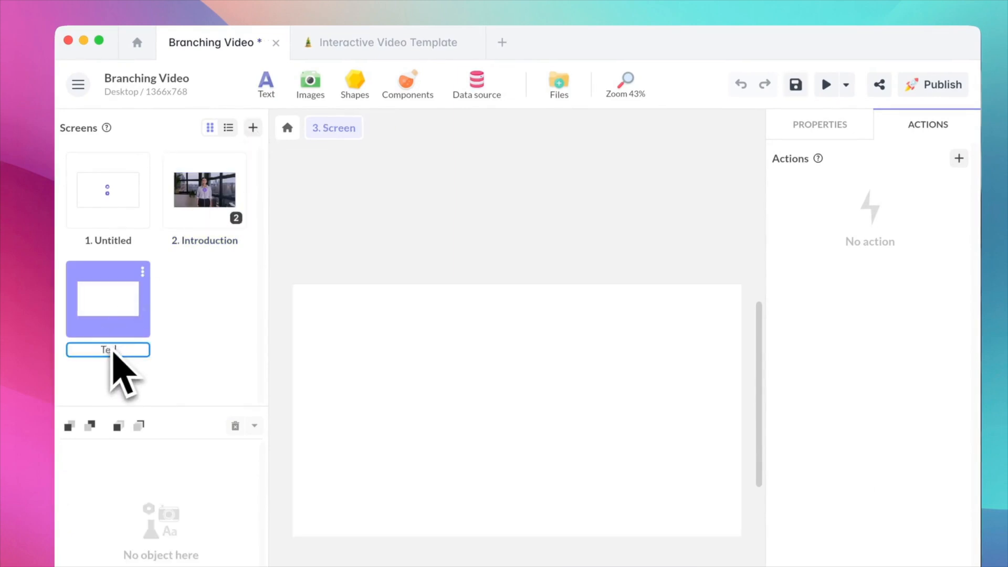
{"action": "left_click", "coordinate": [253, 128]}
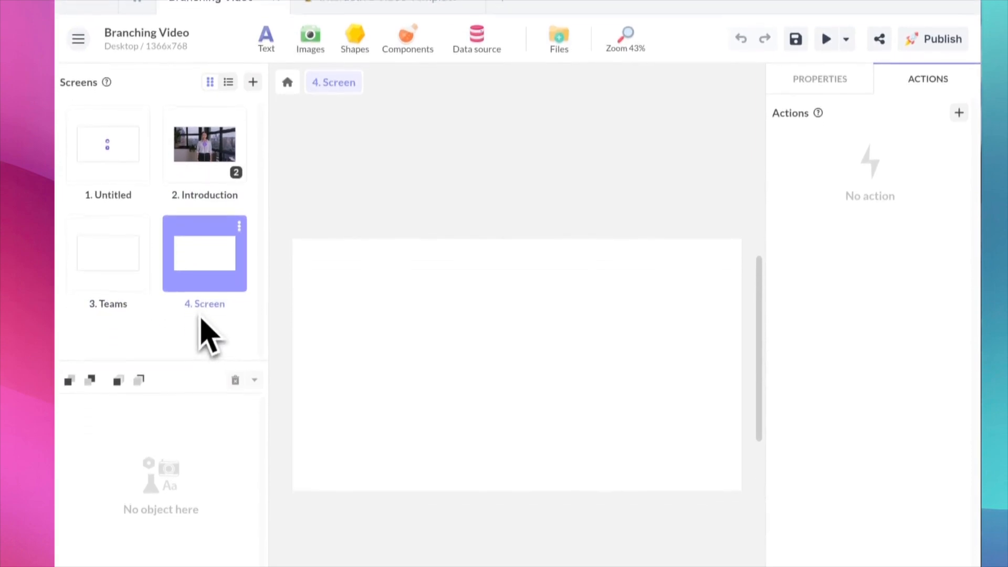
{"action": "double_click", "coordinate": [205, 304]}
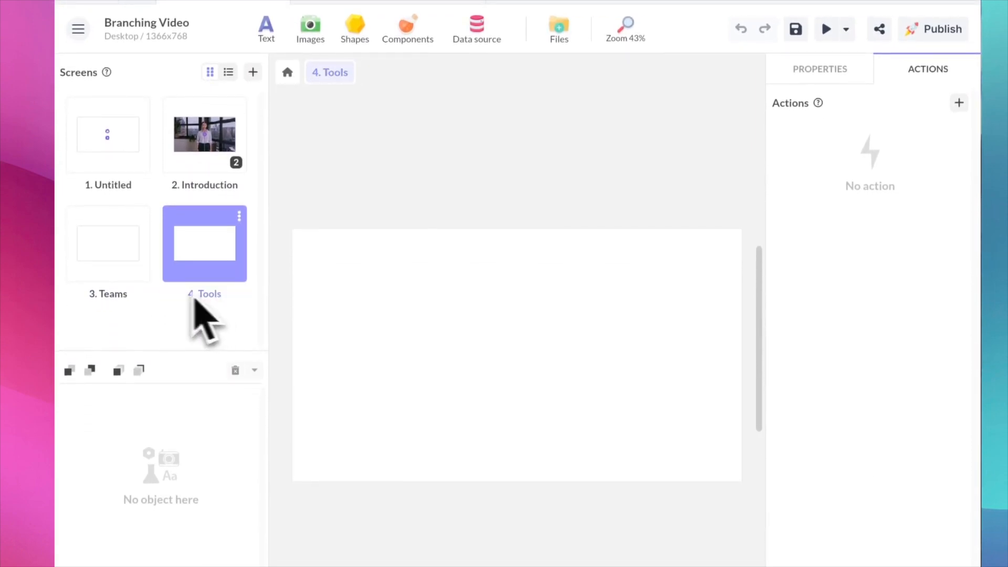
Find the team files in the project library and place Team.mp4 on the Teams screen.
{"action": "left_click", "coordinate": [114, 273]}
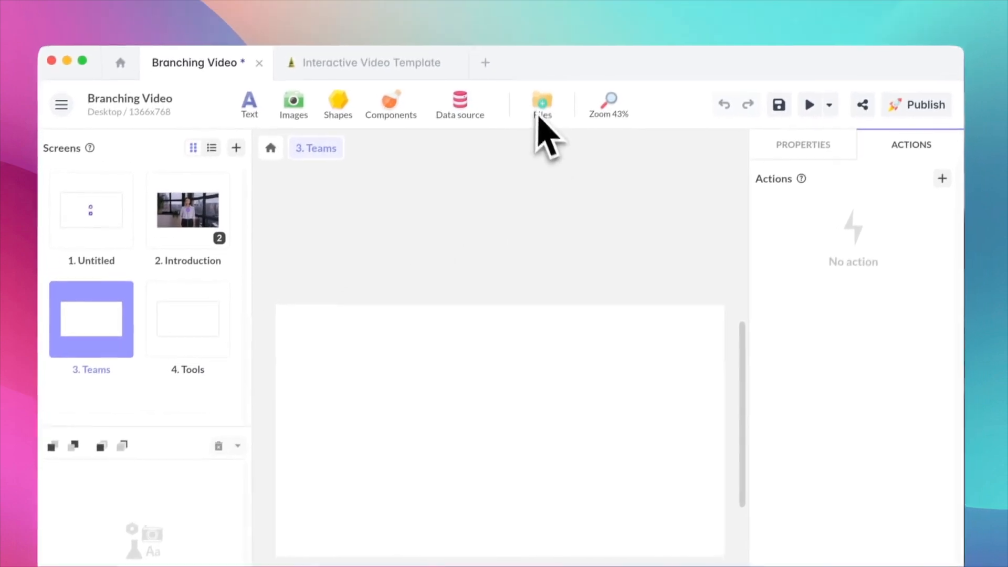
{"action": "left_click", "coordinate": [540, 119]}
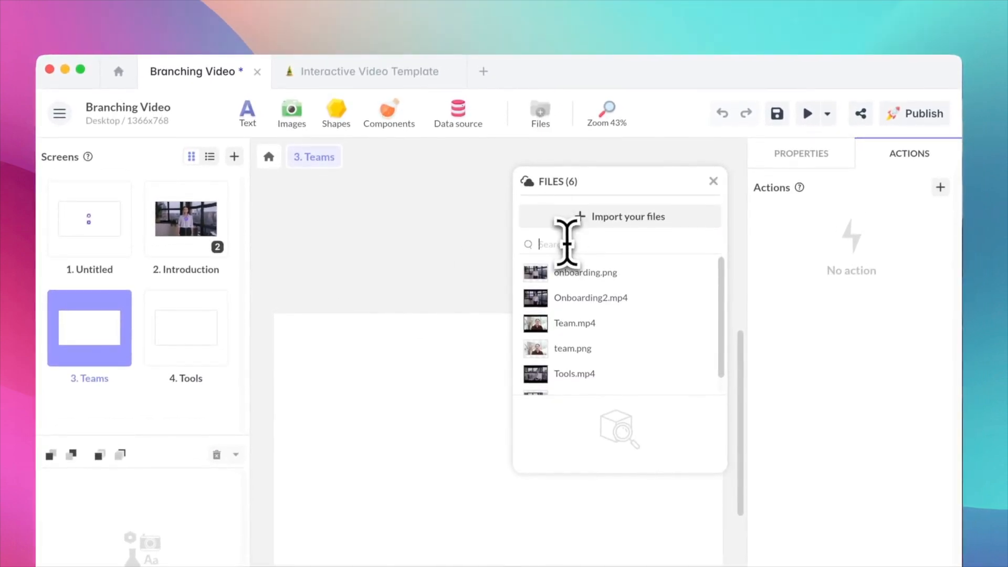
{"action": "type", "text": "team"}
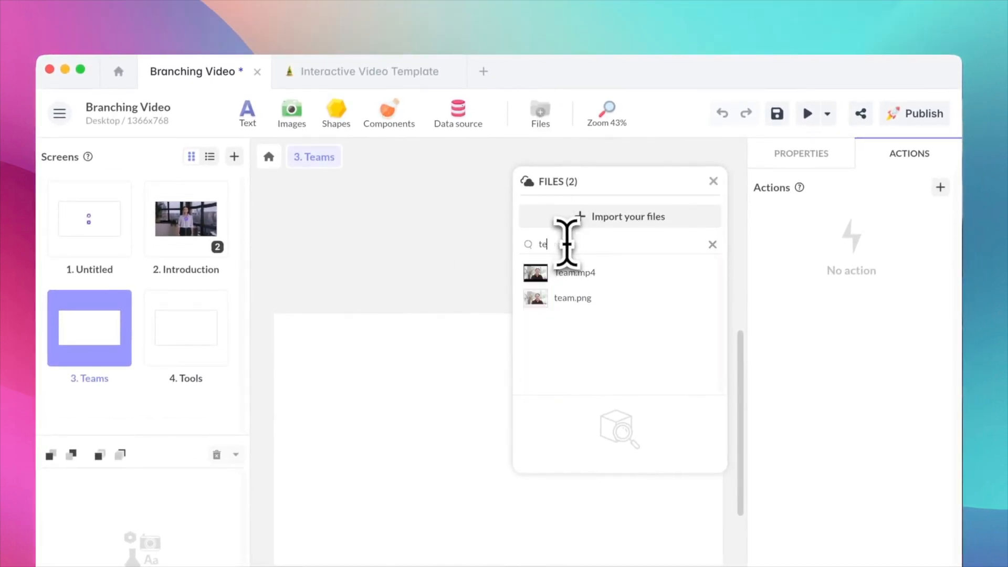
{"action": "left_click", "coordinate": [538, 281]}
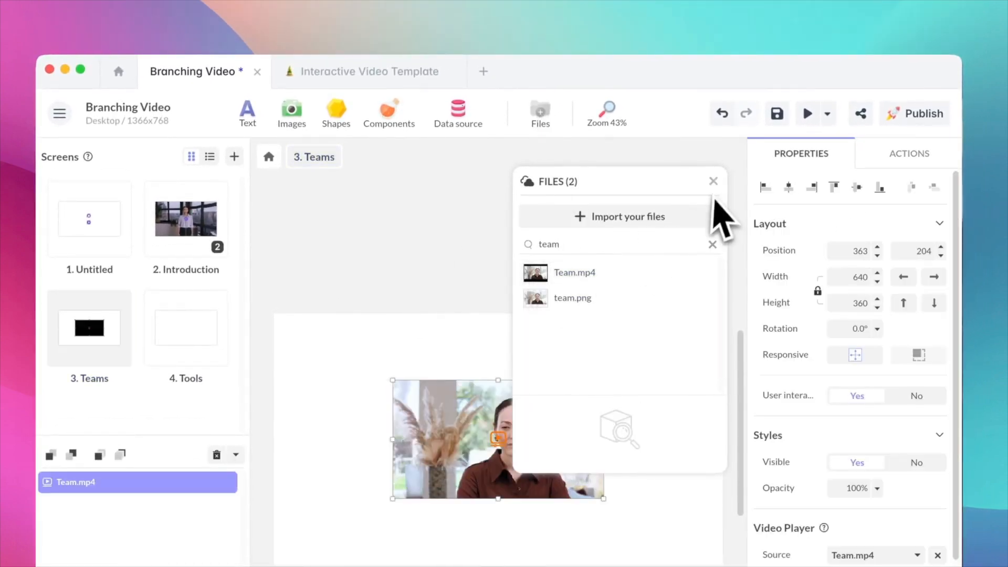
{"action": "left_click", "coordinate": [713, 181]}
Extend Team.mp4 to the full 1366 × 768 screen size, centre it vertically and review its player settings.
{"action": "left_click", "coordinate": [903, 277]}
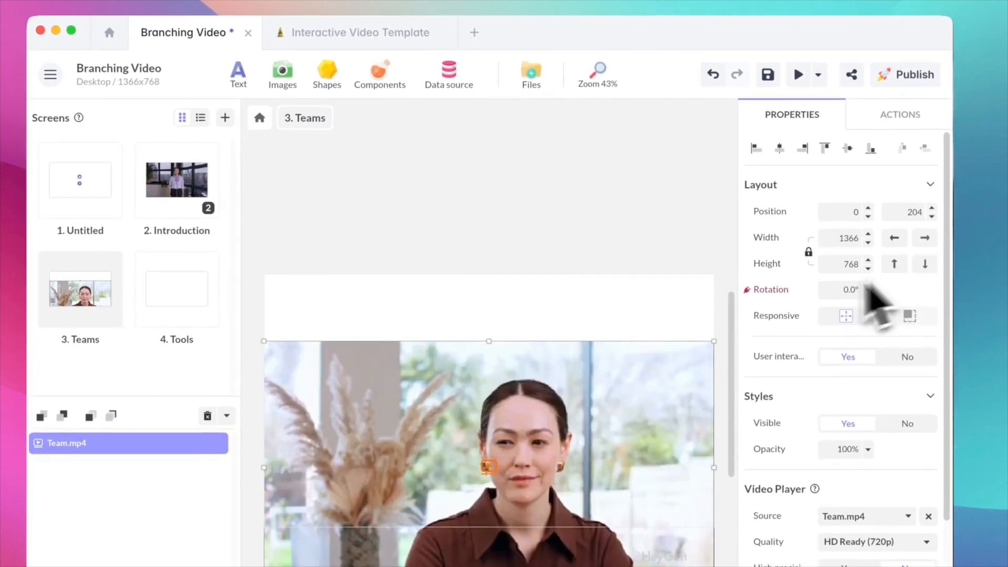
{"action": "left_click", "coordinate": [846, 148]}
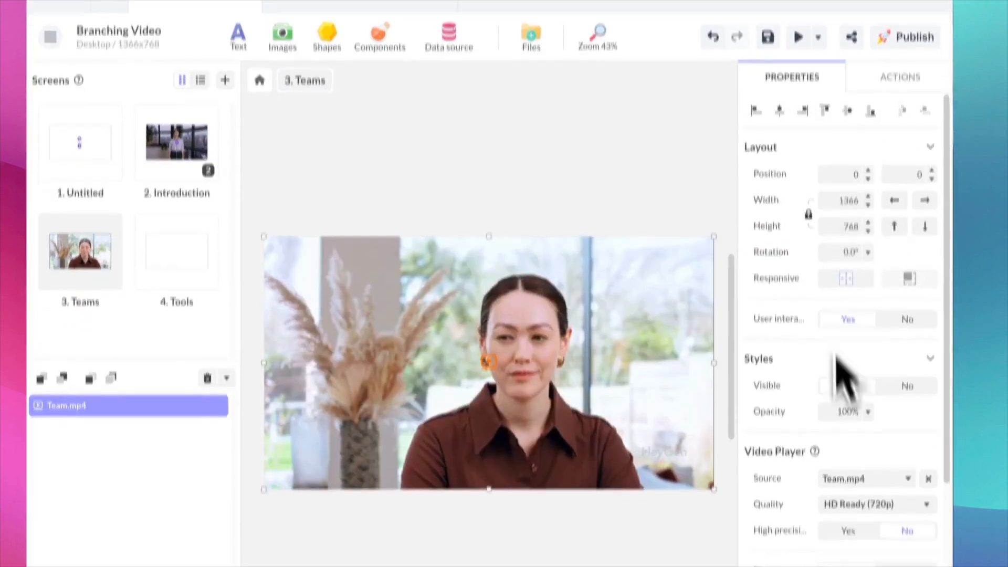
{"action": "scroll", "coordinate": [837, 371], "scroll_direction": "down", "scroll_amount": 4}
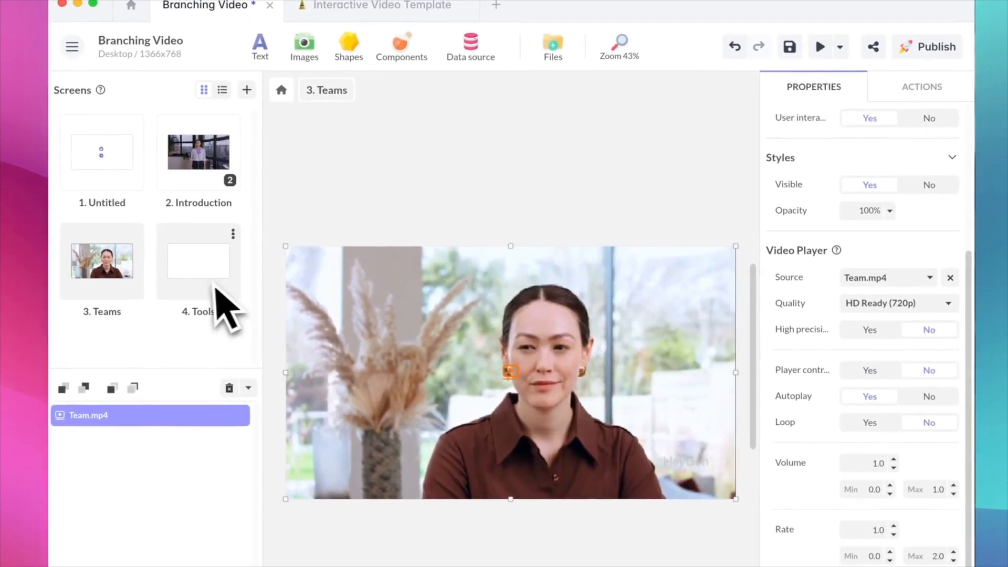
Search the project library for tools and place Tools.mp4 on the Tools screen.
{"action": "left_click", "coordinate": [186, 215]}
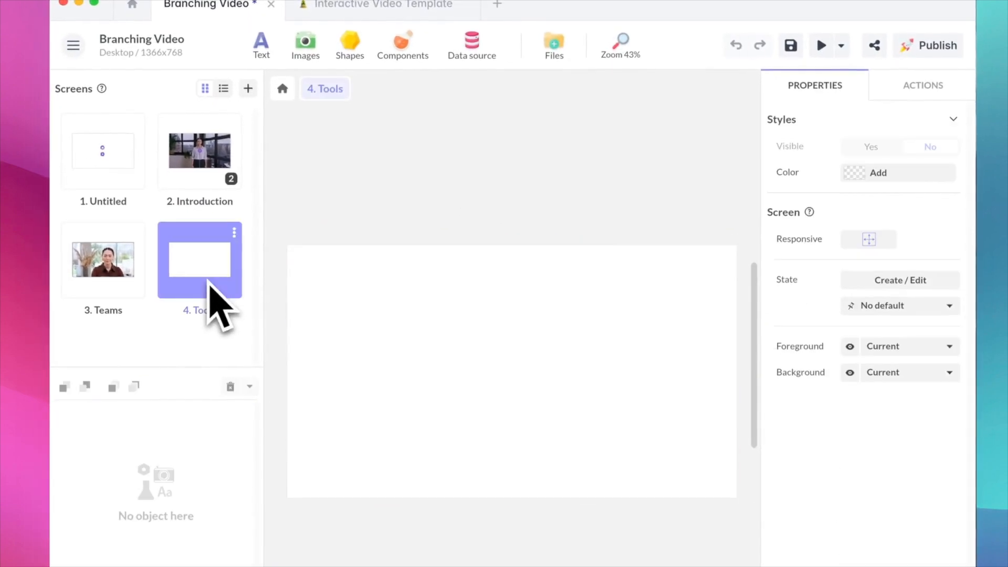
{"action": "left_click", "coordinate": [555, 55]}
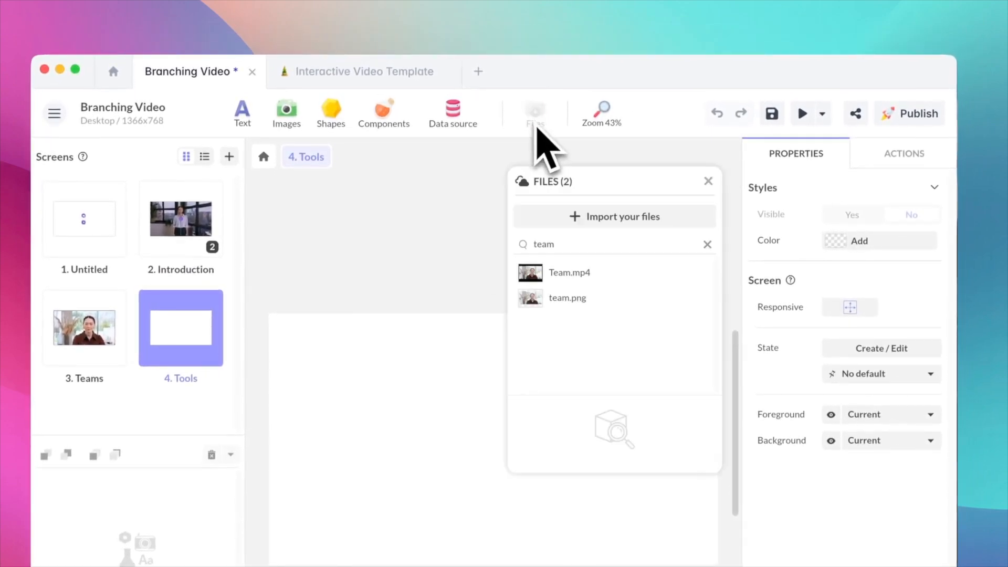
{"action": "left_click", "coordinate": [570, 251]}
{"action": "type", "text": "tools"}
{"action": "left_click", "coordinate": [532, 279]}
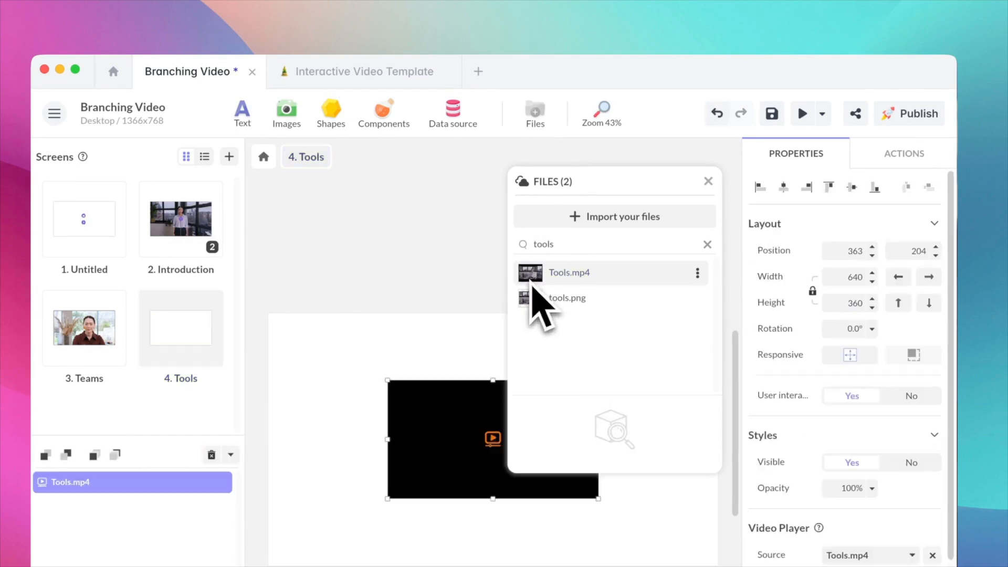
{"action": "left_click", "coordinate": [708, 182]}
Extend Tools.mp4 to the full 1366 × 768 screen size, centre it vertically and review its player settings.
{"action": "left_click", "coordinate": [898, 277]}
{"action": "left_click", "coordinate": [928, 277]}
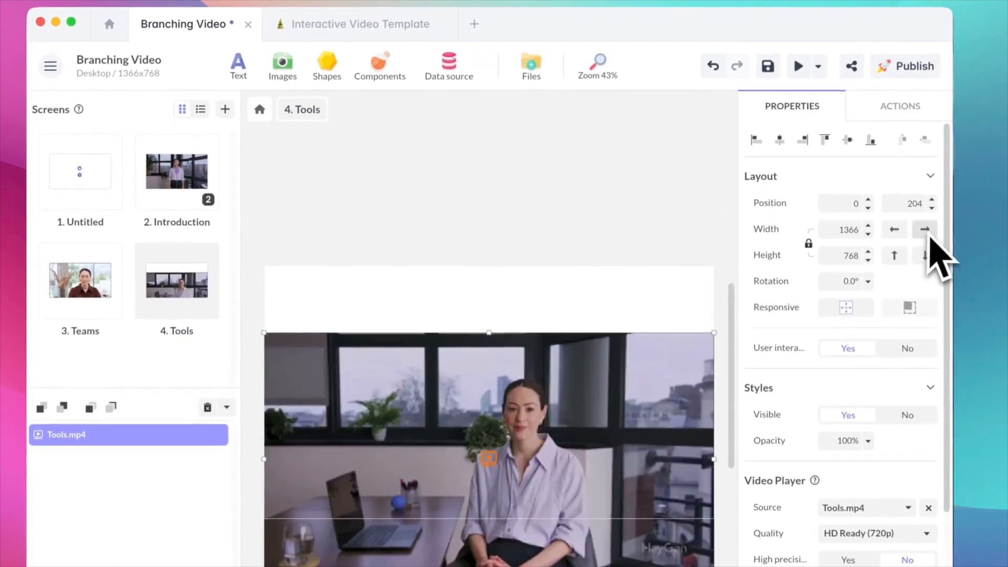
{"action": "left_click", "coordinate": [848, 140]}
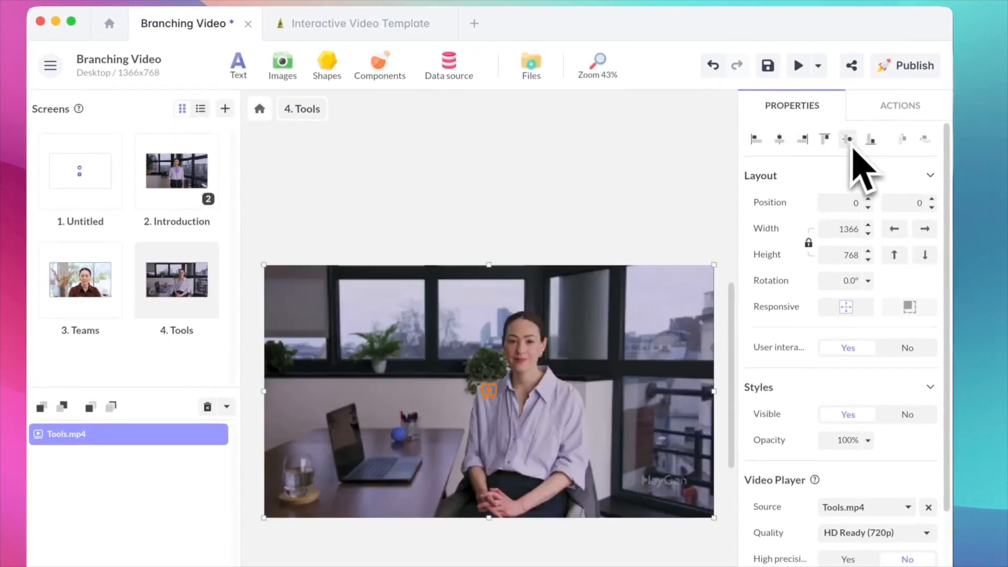
{"action": "scroll", "coordinate": [846, 367], "scroll_direction": "down", "scroll_amount": 4}
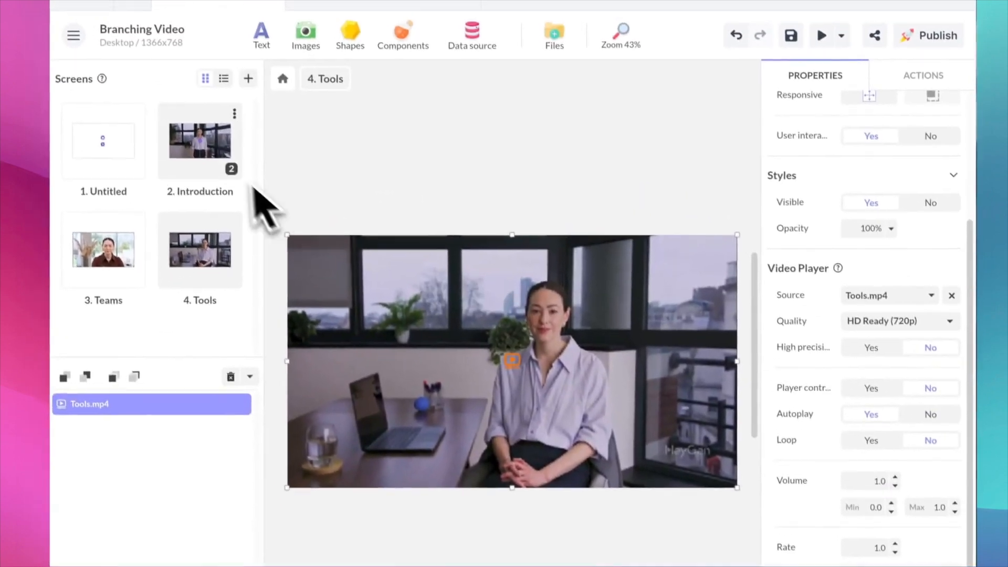
Open the Introduction screen's states for editing and select its first state.
{"action": "left_click", "coordinate": [198, 62]}
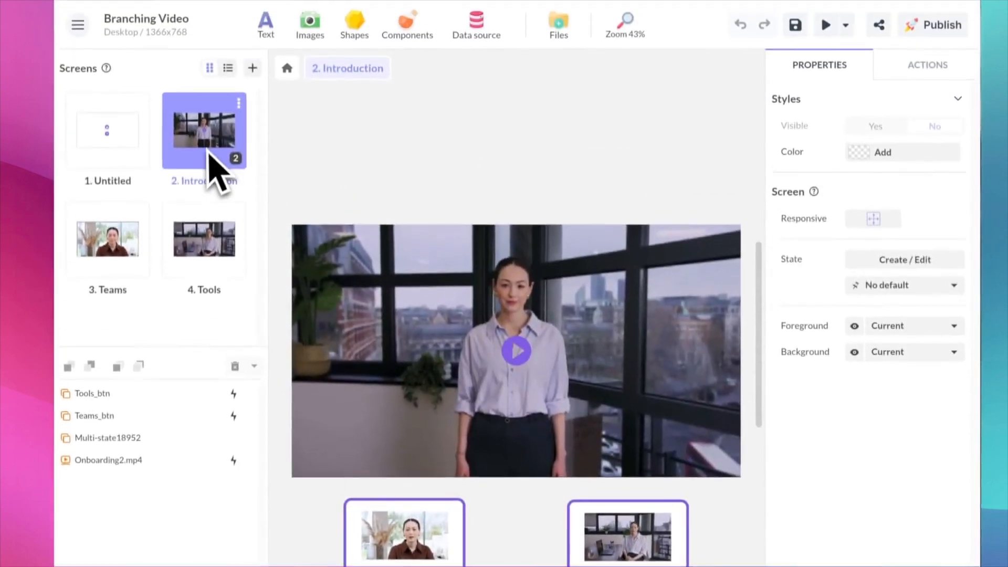
{"action": "left_click", "coordinate": [210, 153]}
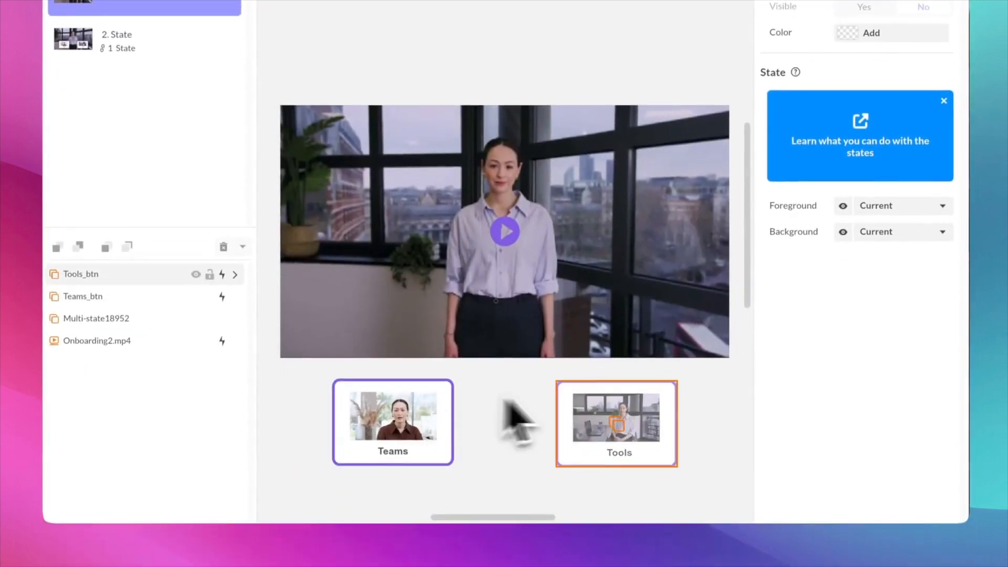
{"action": "left_click", "coordinate": [447, 415]}
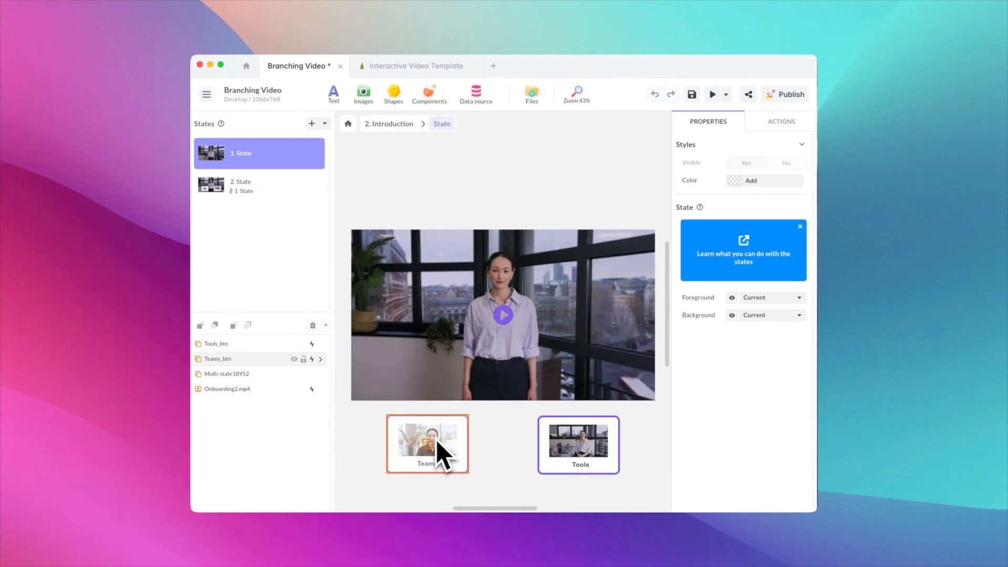
{"action": "left_click", "coordinate": [281, 190]}
{"action": "left_click", "coordinate": [268, 157]}
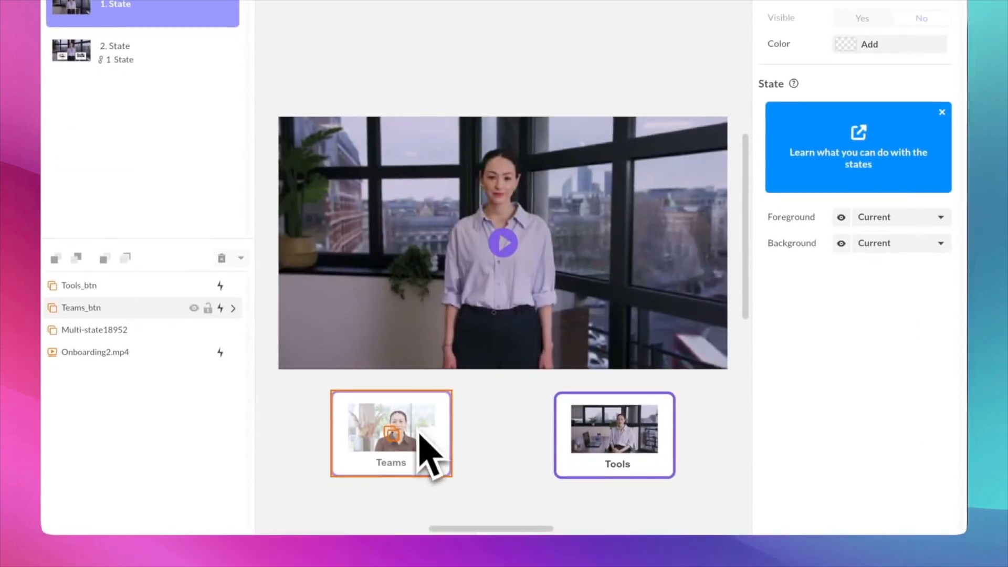
Add a single tap/click action to Teams_btn that changes to the 3. Teams screen.
{"action": "left_click", "coordinate": [427, 447]}
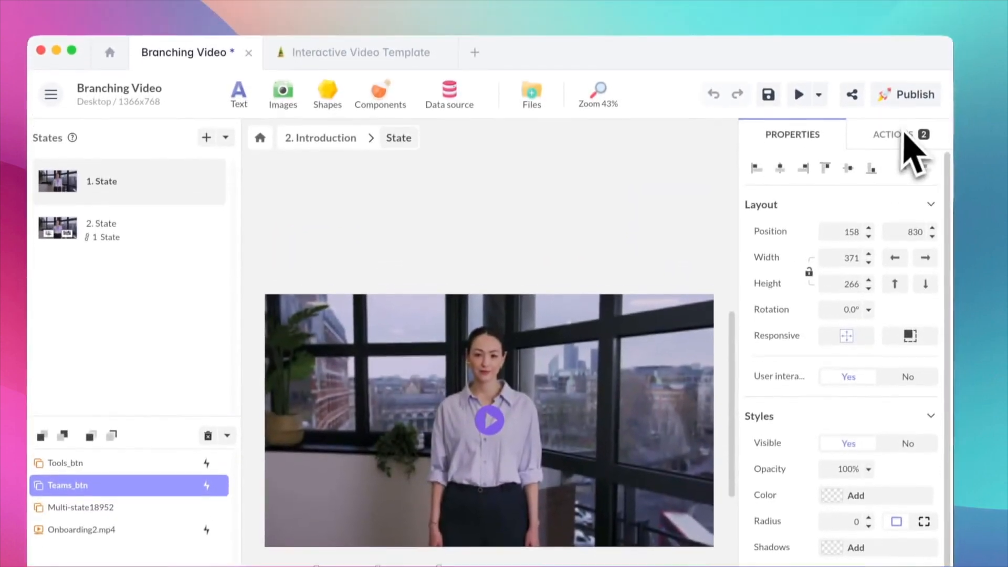
{"action": "left_click", "coordinate": [898, 145]}
{"action": "left_click", "coordinate": [931, 177]}
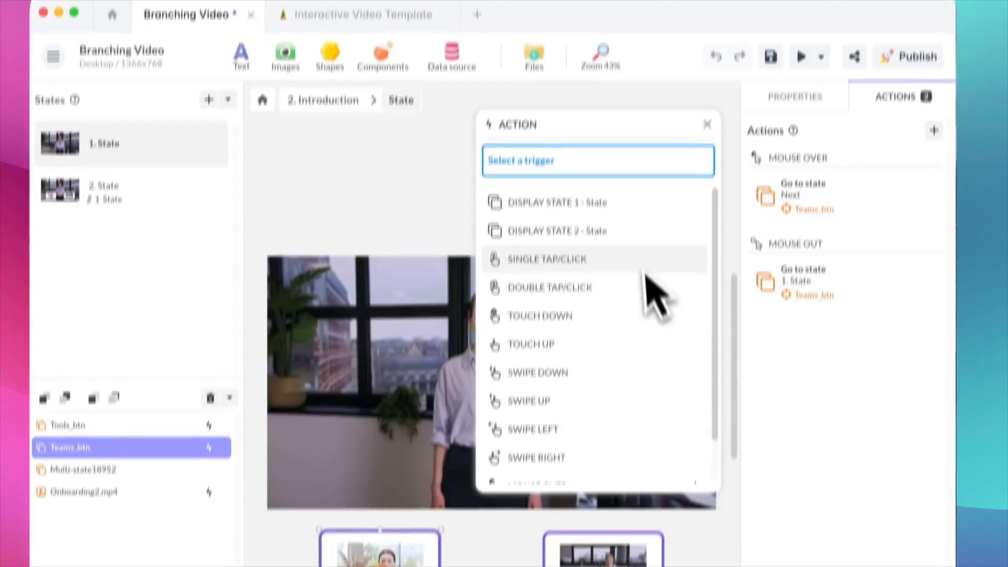
{"action": "left_click", "coordinate": [630, 307]}
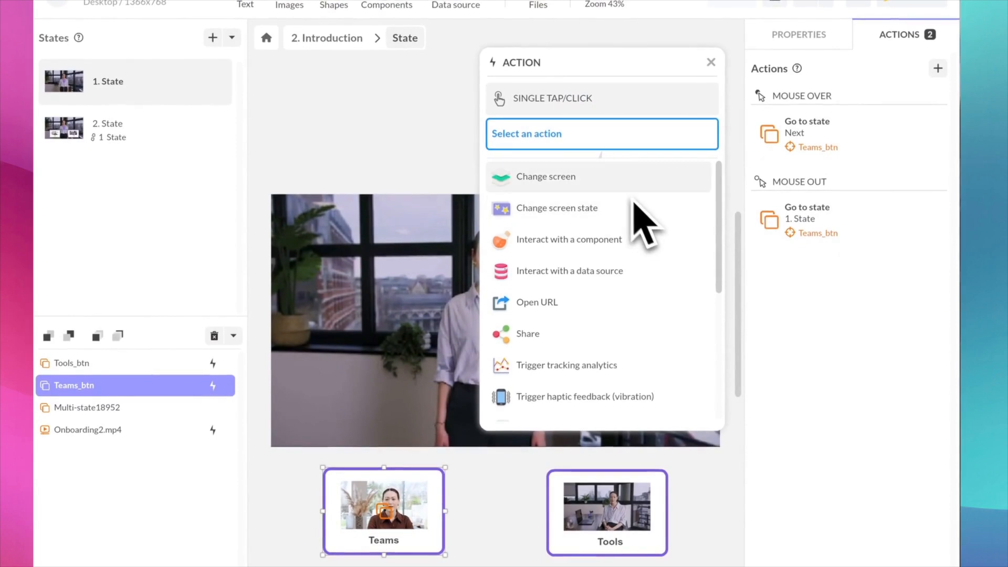
{"action": "left_click", "coordinate": [623, 205]}
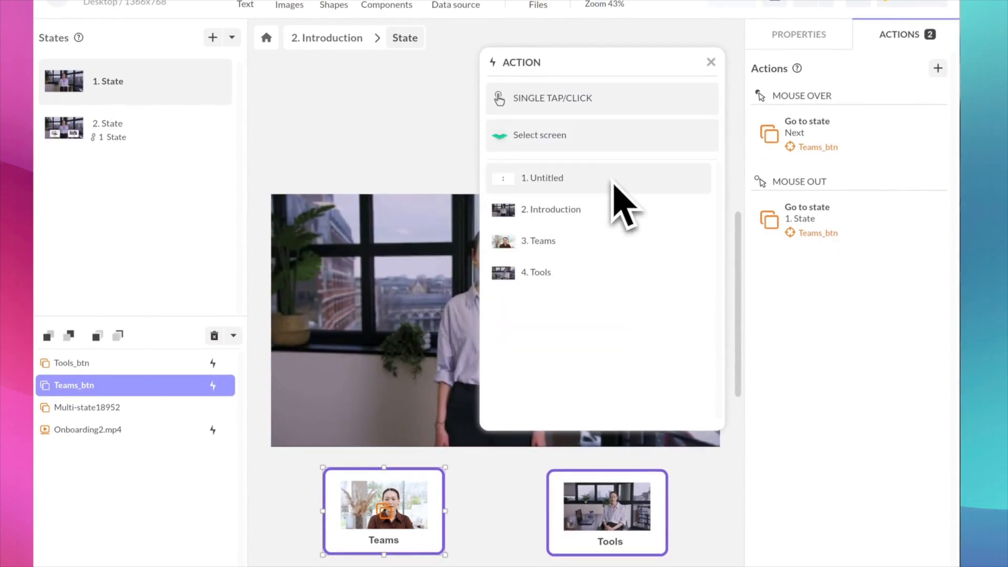
{"action": "left_click", "coordinate": [598, 235]}
{"action": "left_click", "coordinate": [595, 408]}
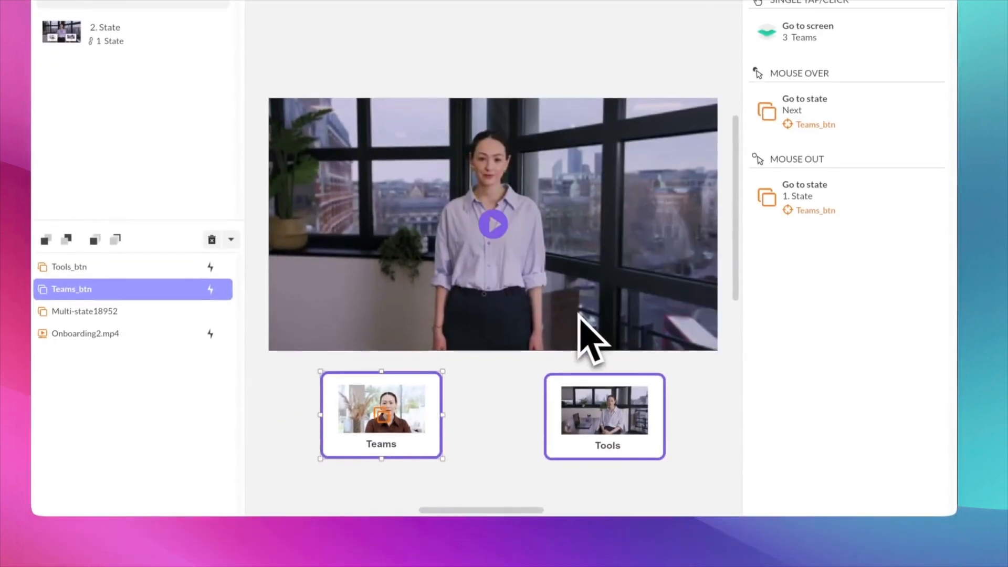
Add a single tap/click action to Tools_btn that changes to the 4. Tools screen.
{"action": "left_click", "coordinate": [603, 449]}
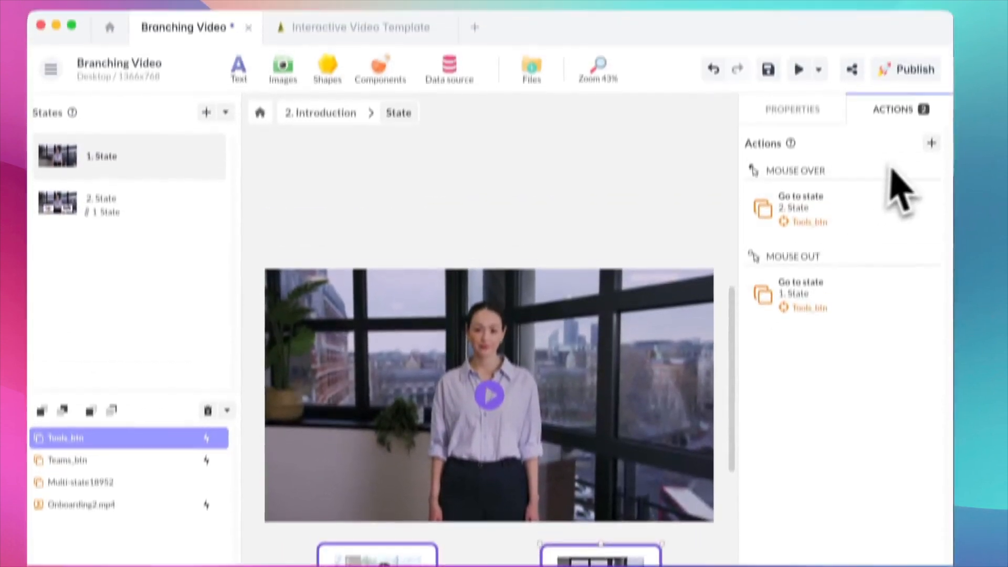
{"action": "left_click", "coordinate": [934, 2]}
{"action": "left_click", "coordinate": [657, 92]}
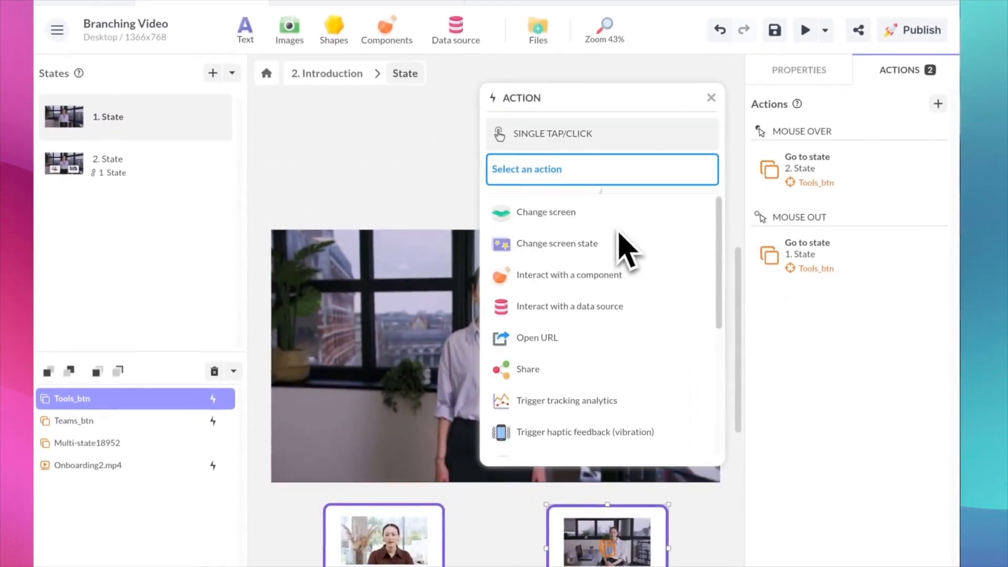
{"action": "left_click", "coordinate": [620, 217]}
{"action": "left_click", "coordinate": [614, 218]}
{"action": "left_click", "coordinate": [591, 306]}
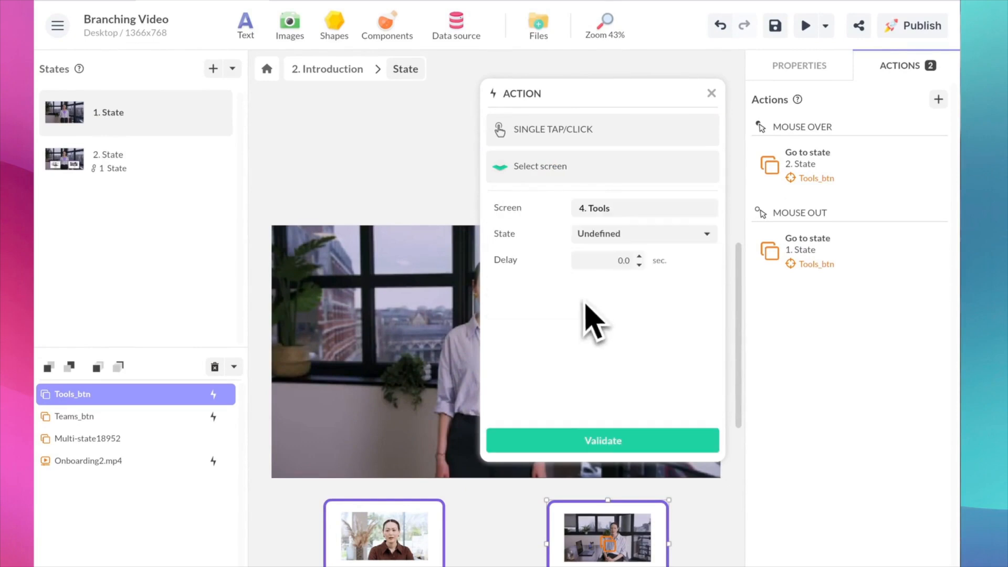
{"action": "left_click", "coordinate": [598, 441]}
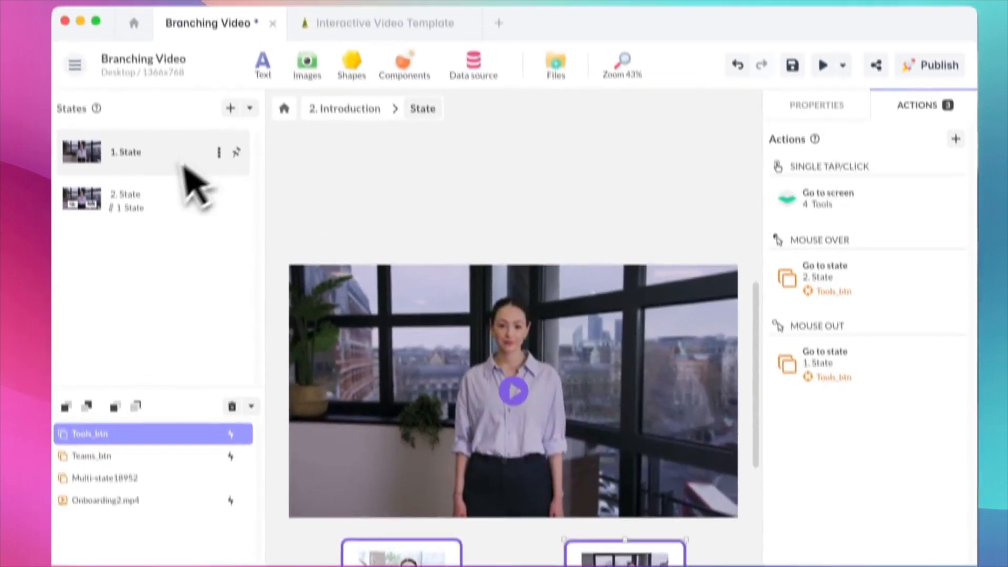
Check the Teams button's actions in the Introduction screen's second state and save the project.
{"action": "left_click", "coordinate": [147, 194]}
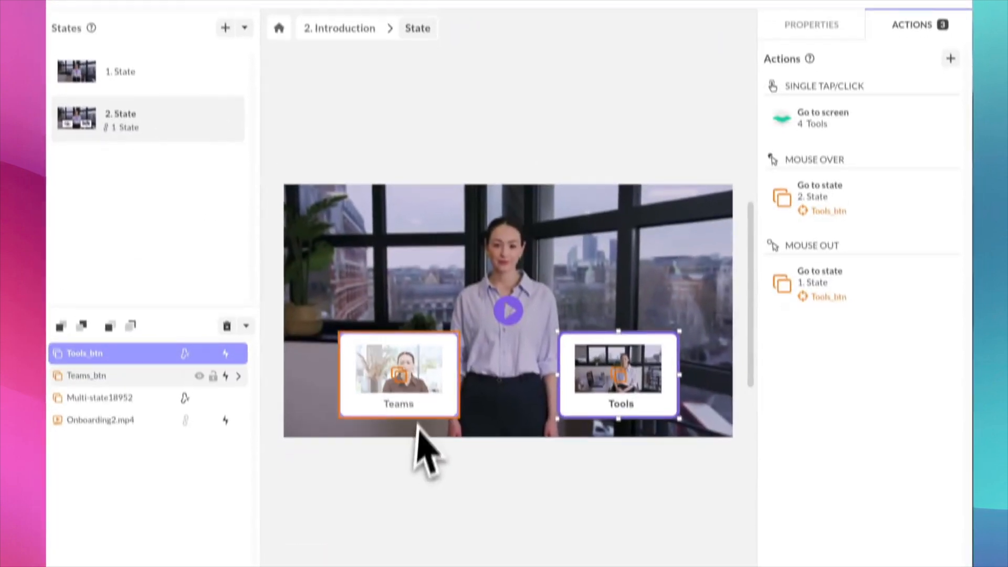
{"action": "left_click", "coordinate": [417, 494]}
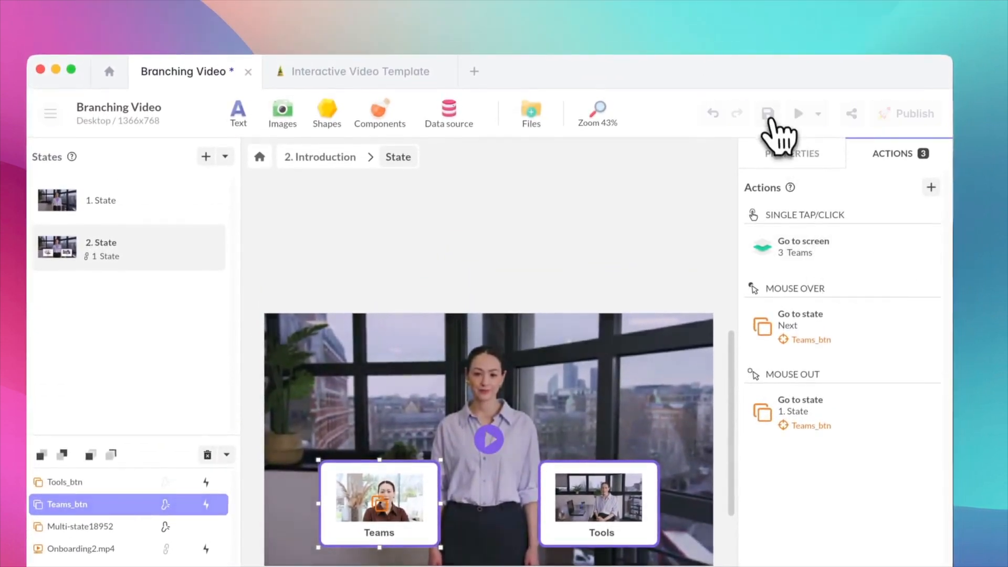
{"action": "left_click", "coordinate": [767, 114]}
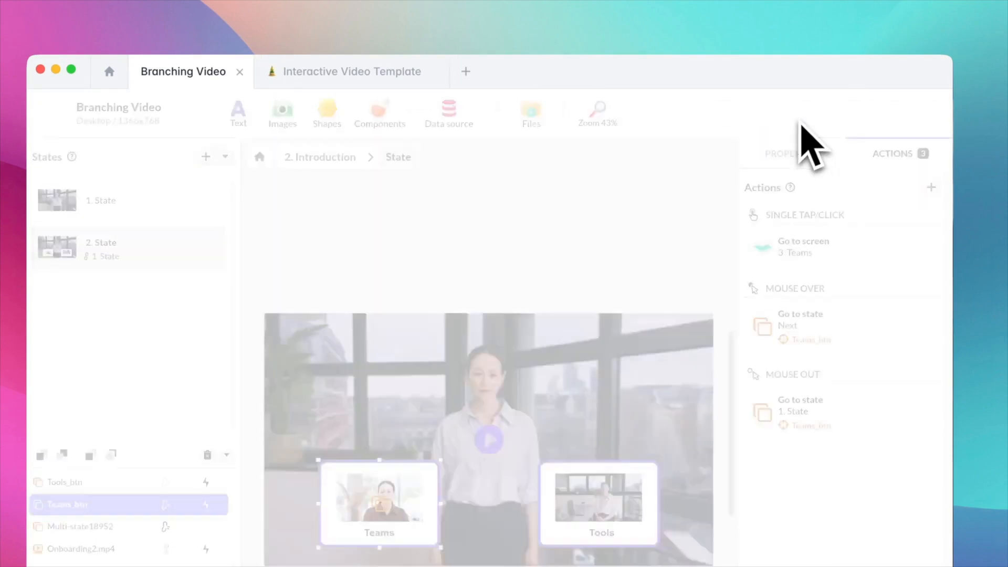
Preview the project, play the introduction video, choose the Teams branch and close the preview.
{"action": "left_click", "coordinate": [800, 126]}
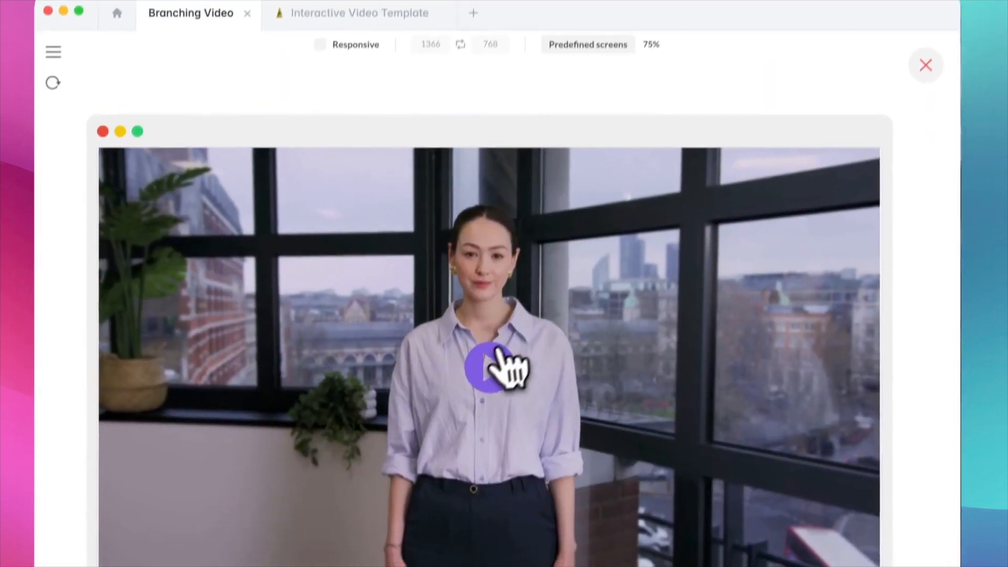
{"action": "left_click", "coordinate": [482, 426]}
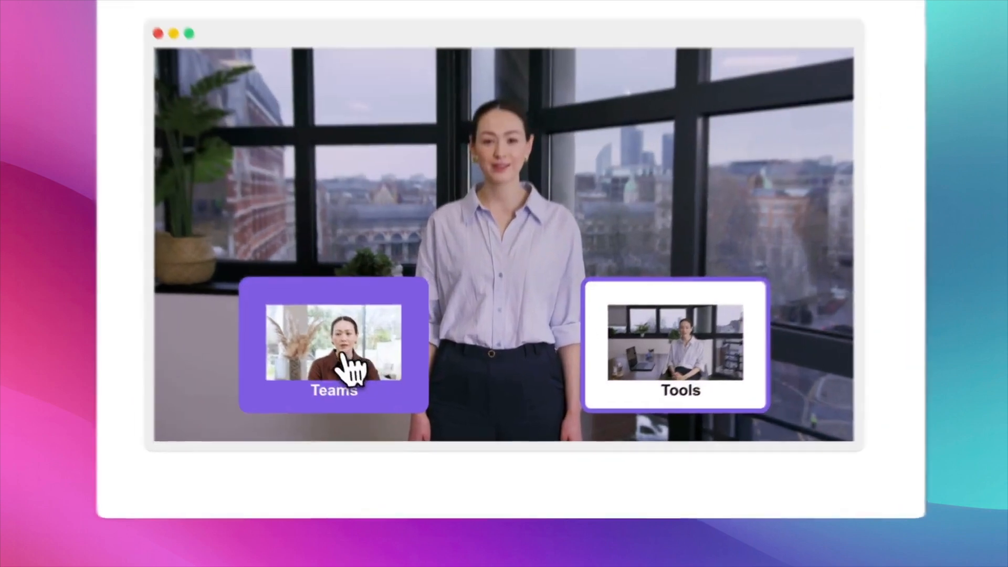
{"action": "left_click", "coordinate": [378, 388]}
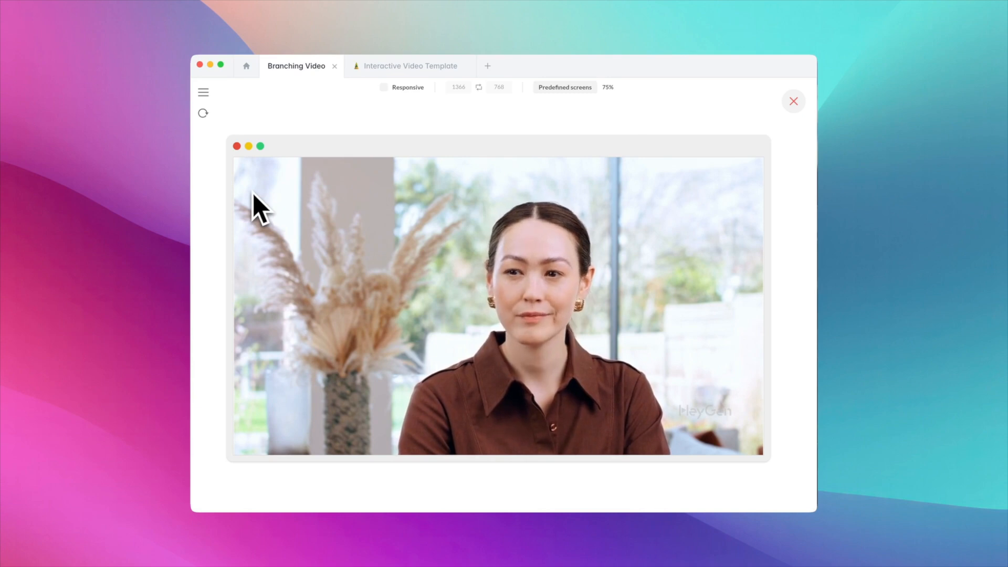
{"action": "left_click", "coordinate": [793, 101]}
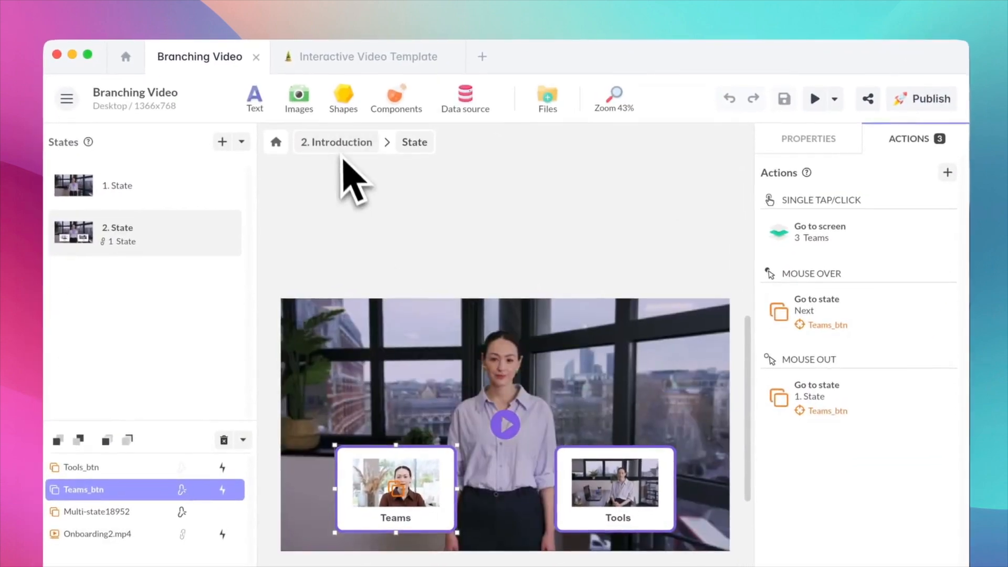
Leave the Introduction screen's states and add a second foreground to the project.
{"action": "left_click", "coordinate": [325, 157]}
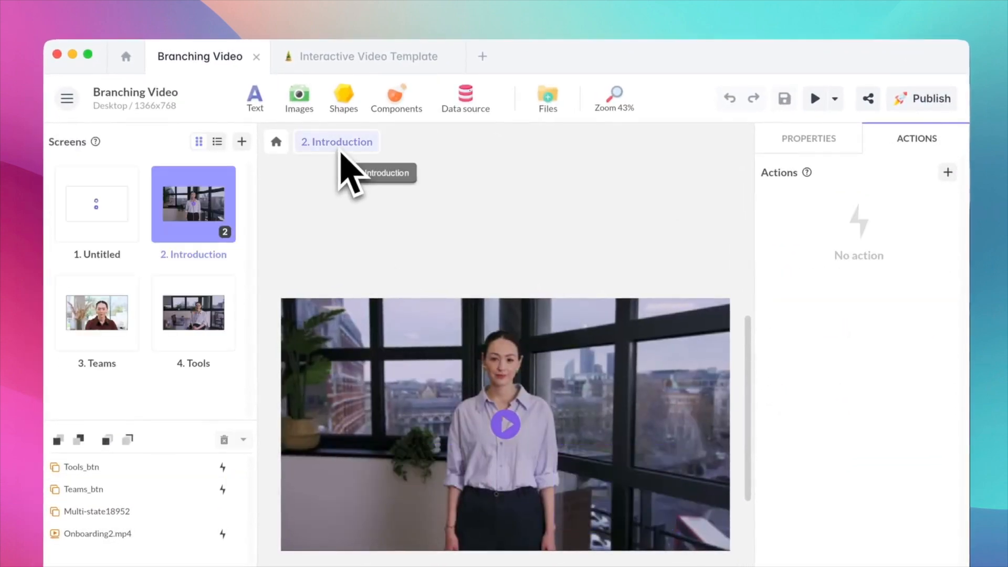
{"action": "left_click", "coordinate": [536, 338]}
{"action": "left_click", "coordinate": [292, 218]}
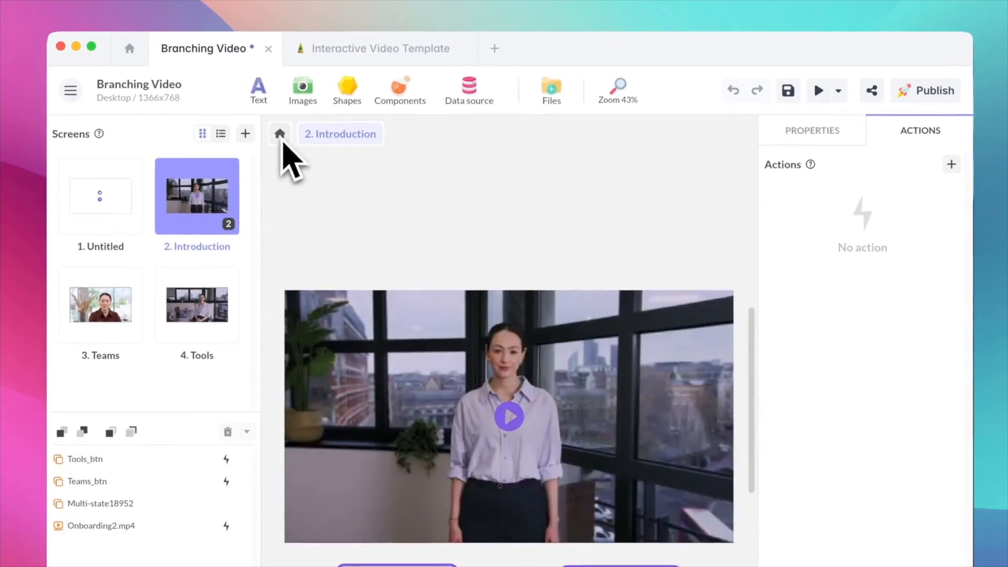
{"action": "left_click", "coordinate": [276, 141]}
{"action": "left_click", "coordinate": [163, 181]}
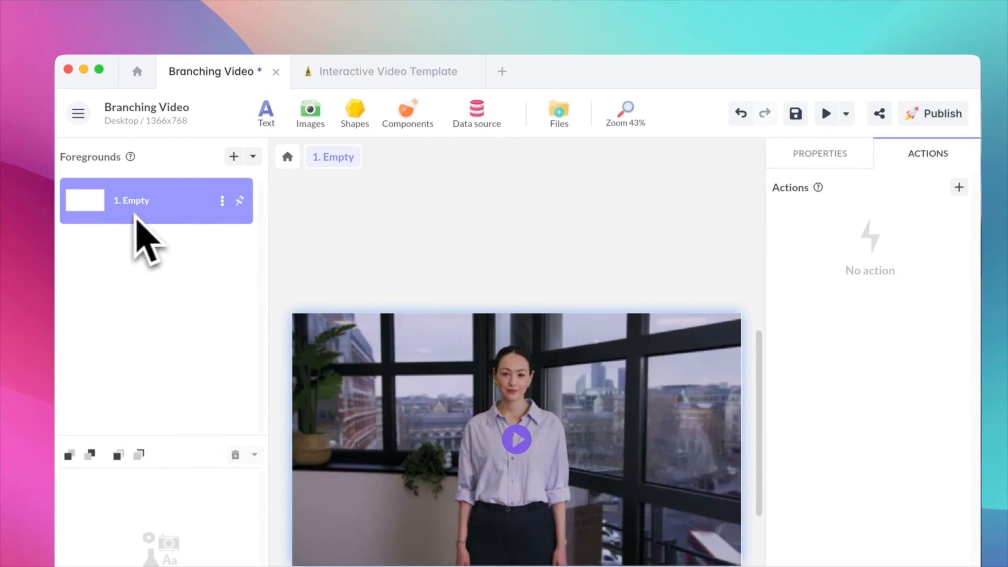
{"action": "left_click", "coordinate": [234, 157]}
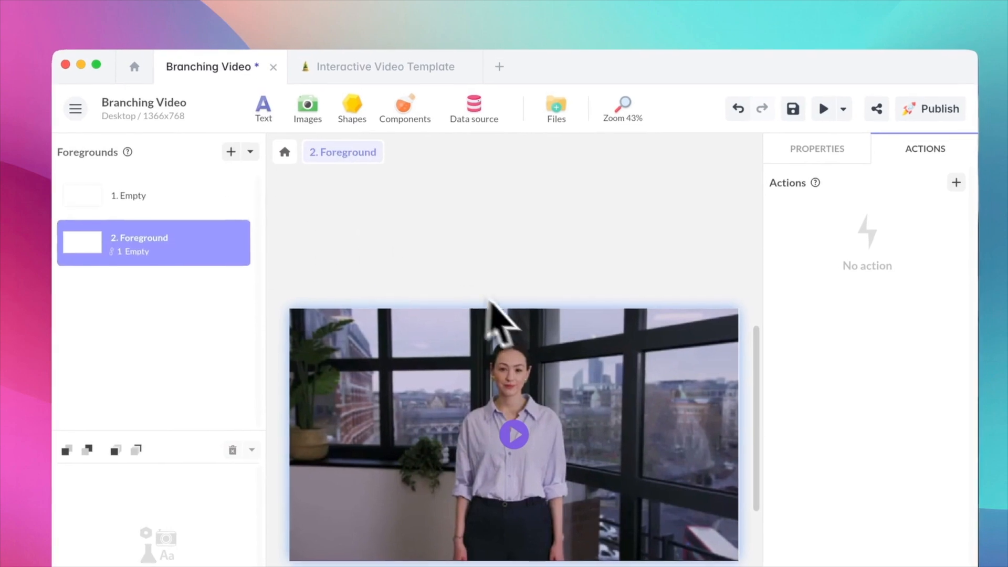
Cut the home icon from the 1. Untitled screen.
{"action": "left_click", "coordinate": [285, 152]}
{"action": "left_click", "coordinate": [163, 227]}
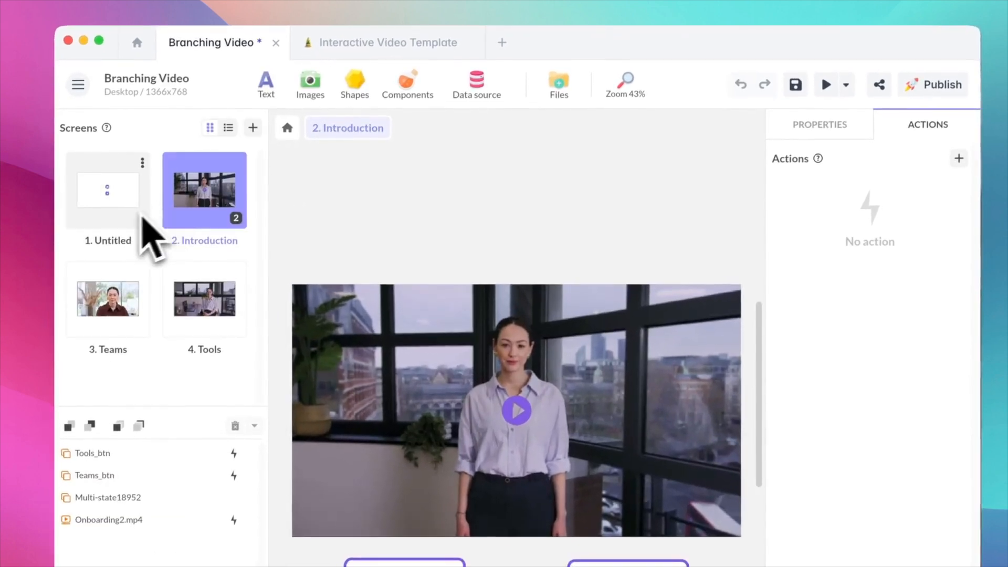
{"action": "left_click", "coordinate": [147, 215]}
{"action": "left_click", "coordinate": [513, 393]}
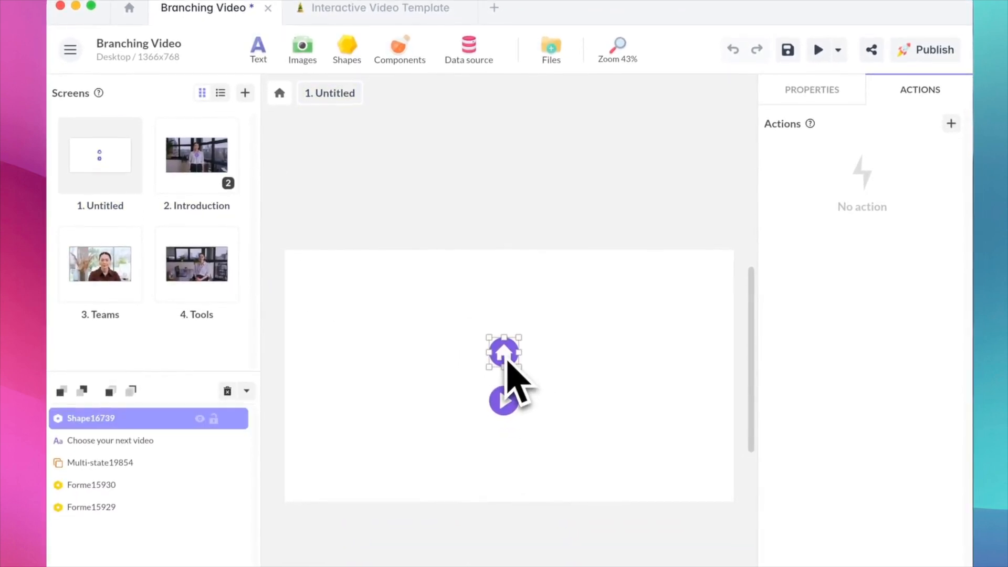
{"action": "key", "text": "Delete"}
Paste the home icon into 2. Foreground and position it in the upper-left corner of the canvas at 35, 35.
{"action": "left_click", "coordinate": [280, 93]}
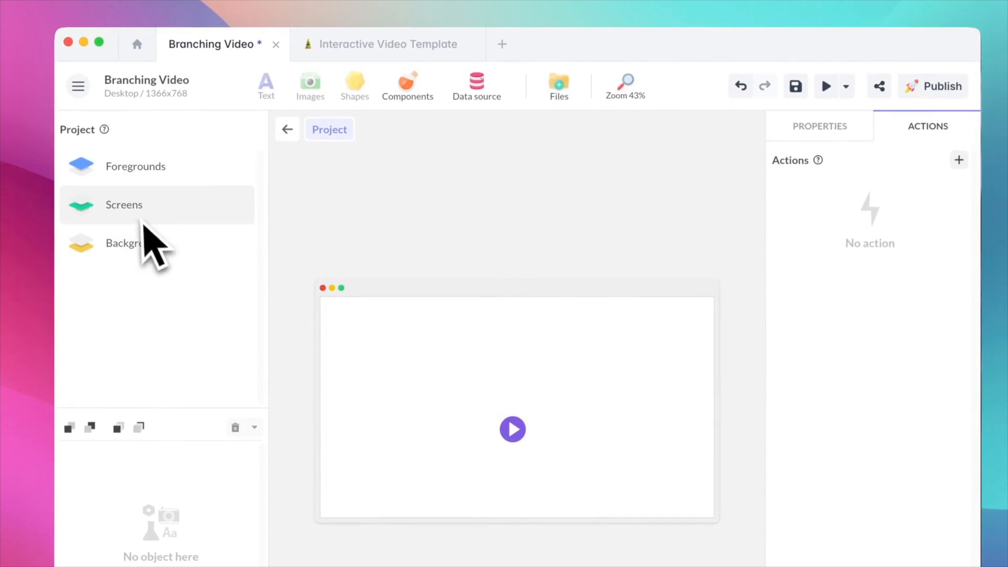
{"action": "left_click", "coordinate": [147, 179]}
{"action": "left_click", "coordinate": [117, 226]}
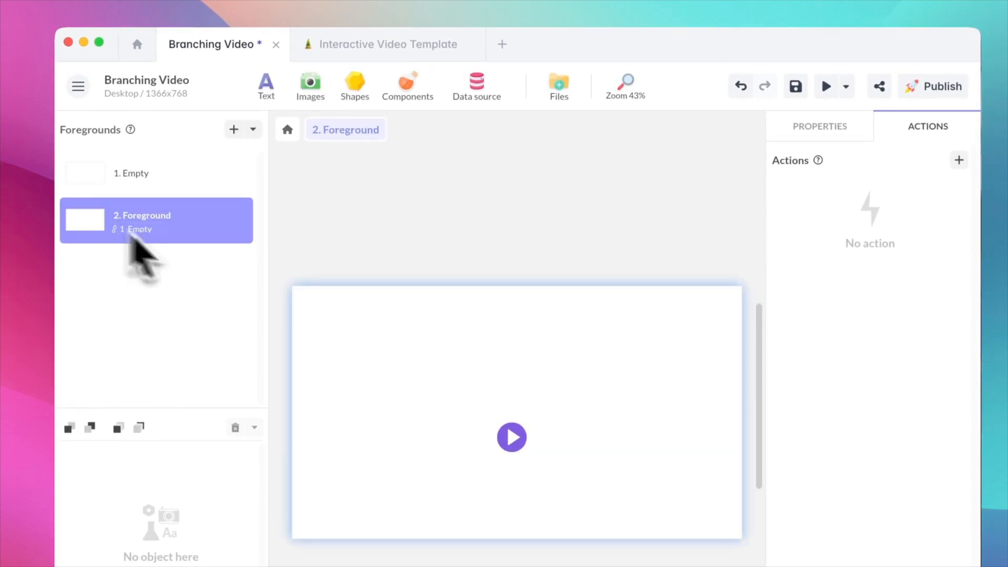
{"action": "key", "text": "super+v"}
{"action": "left_click_drag", "start_coordinate": [520, 395], "coordinate": [328, 322]}
{"action": "left_click_drag", "start_coordinate": [320, 265], "coordinate": [319, 264]}
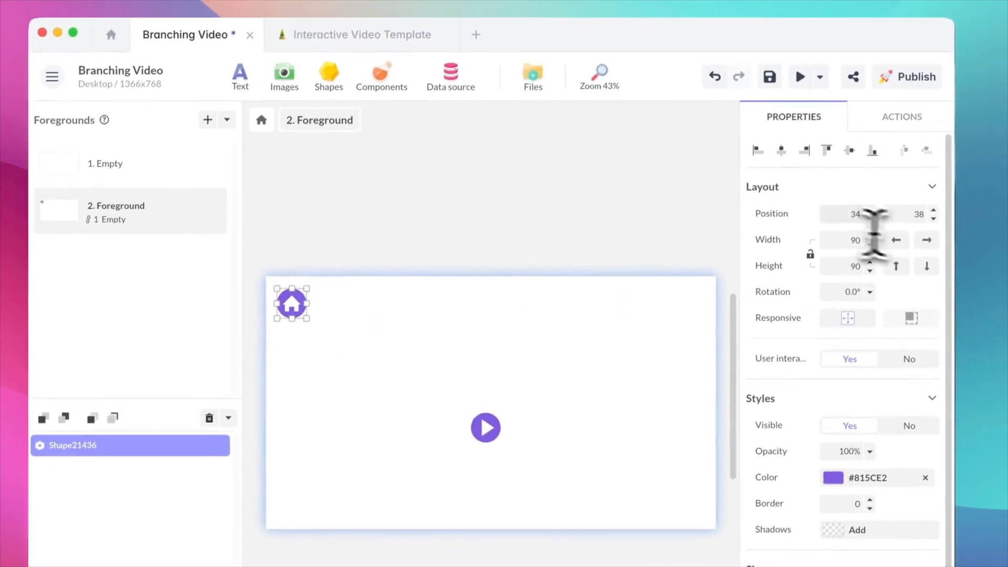
{"action": "left_click", "coordinate": [855, 166]}
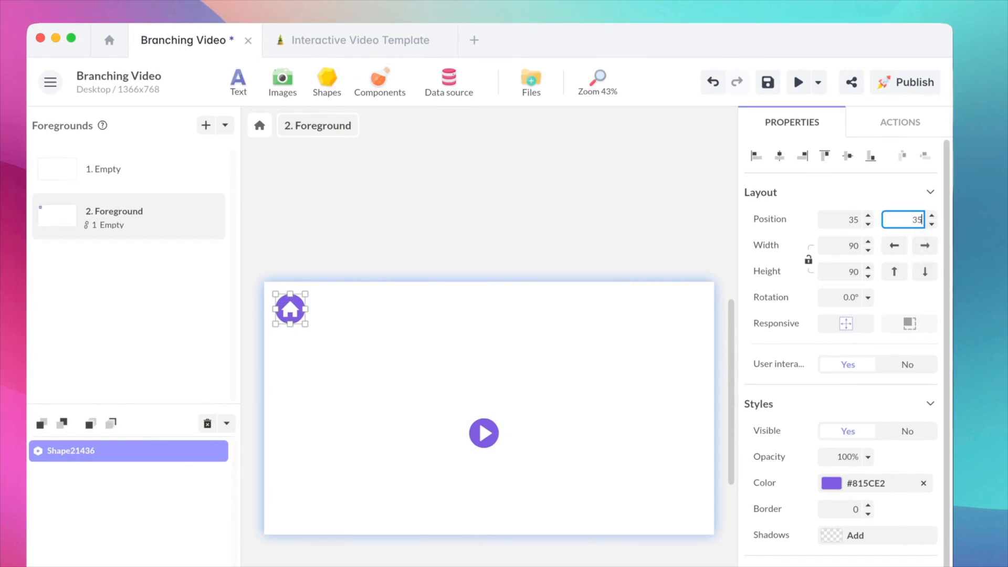
{"action": "left_click", "coordinate": [458, 327]}
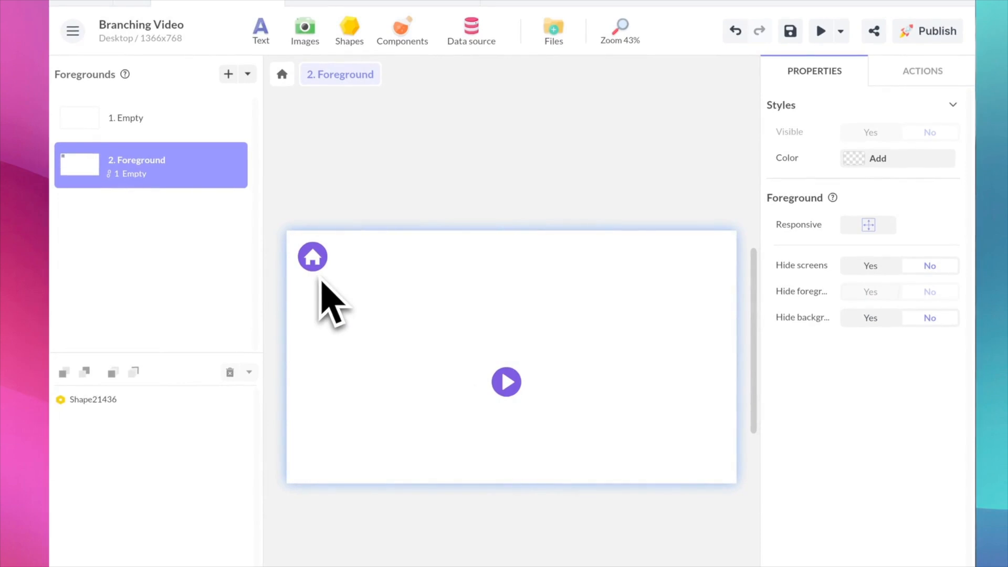
{"action": "left_click", "coordinate": [317, 268]}
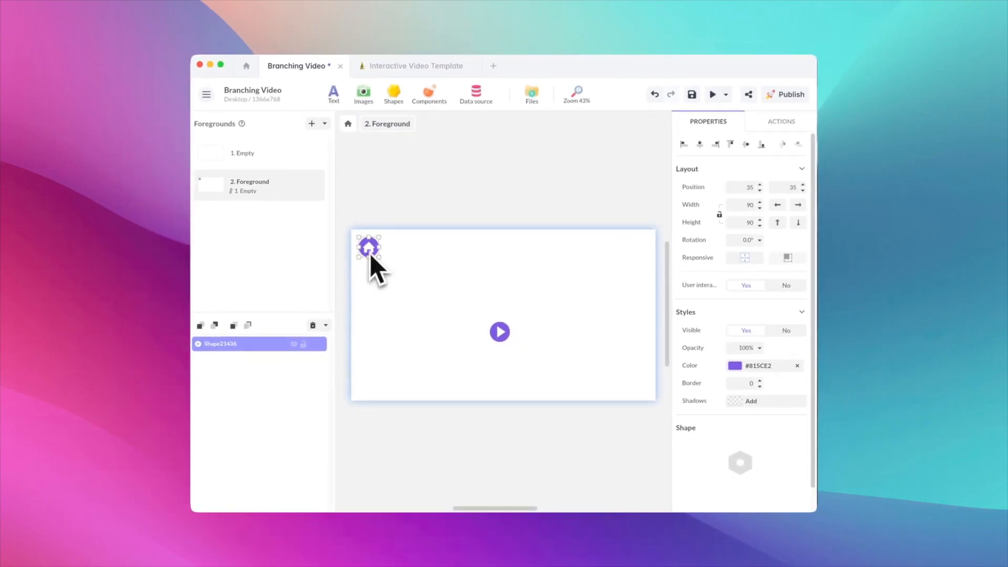
Copy the Teams and Tools buttons together from the first state of the 2. Introduction screen.
{"action": "left_click", "coordinate": [348, 124]}
{"action": "left_click", "coordinate": [199, 210]}
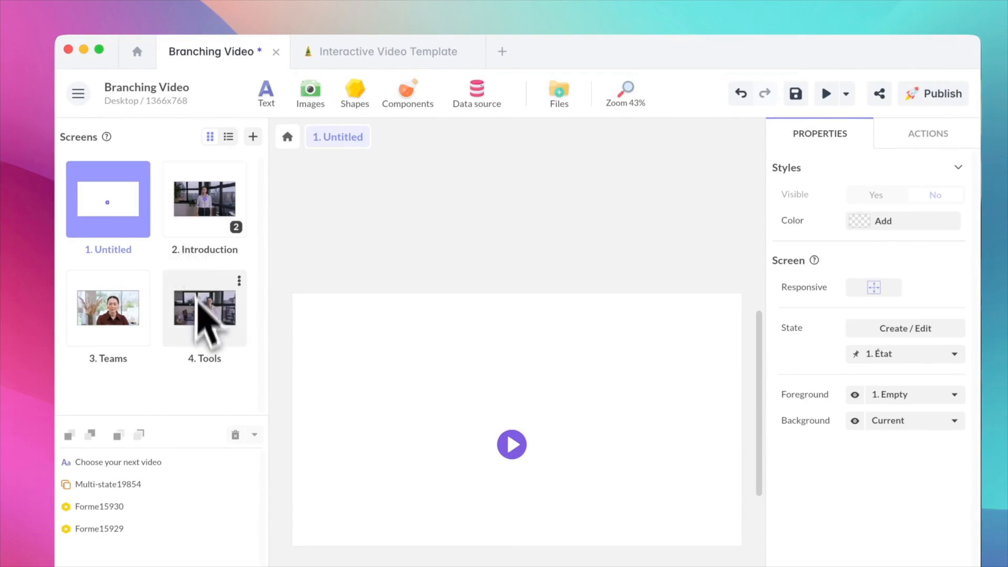
{"action": "left_click", "coordinate": [186, 237]}
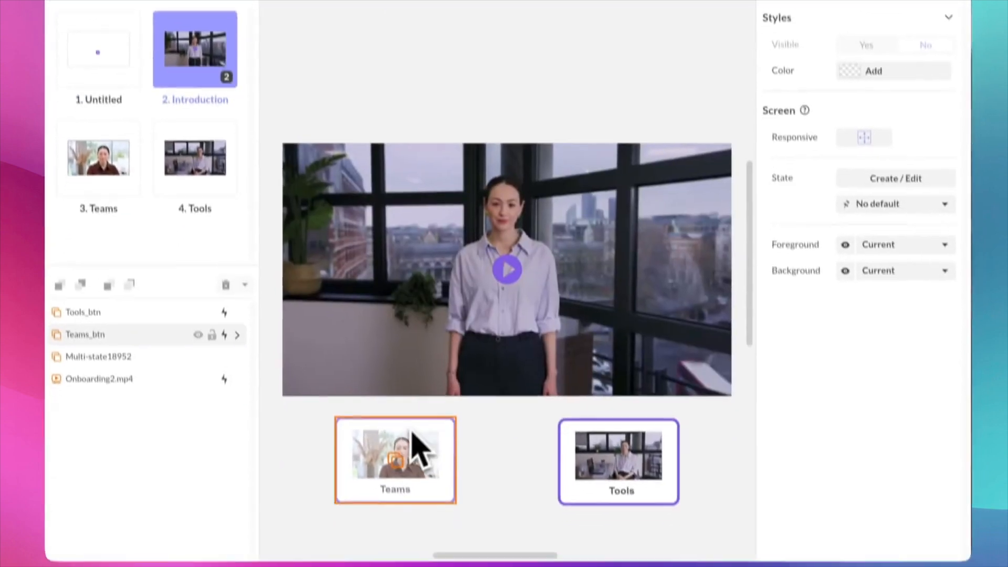
{"action": "left_click", "coordinate": [413, 446]}
{"action": "left_click", "coordinate": [640, 466], "text": "shift"}
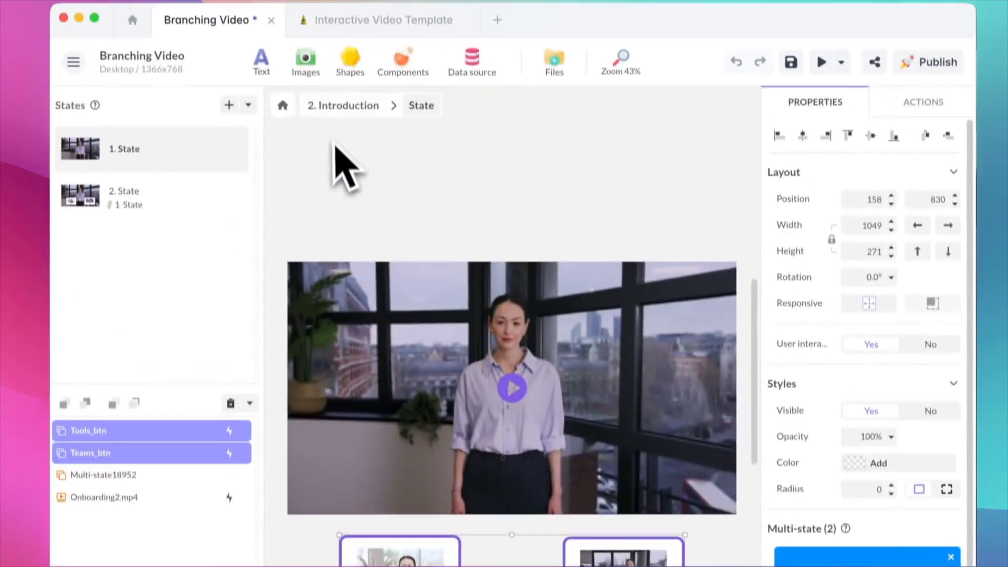
Add a Pop-up component to 2. Foreground, placed over the home icon at 0, 0 and resized to about 155 x 146.
{"action": "left_click", "coordinate": [343, 105]}
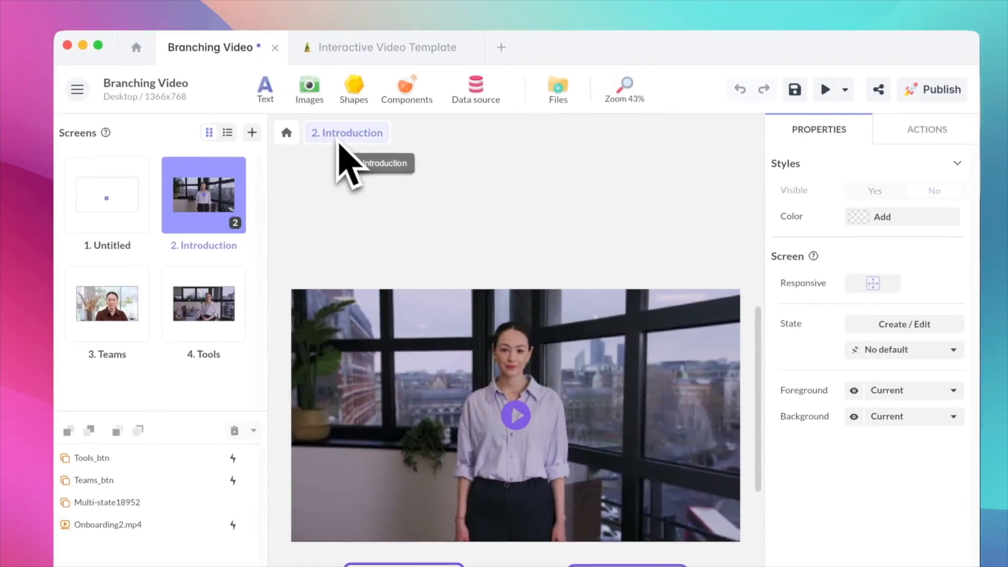
{"action": "left_click", "coordinate": [283, 105]}
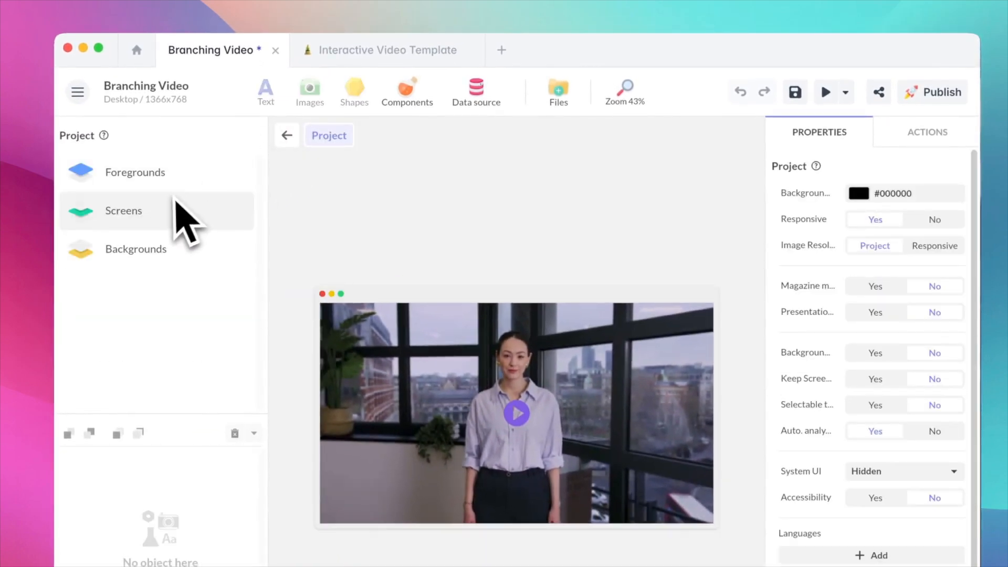
{"action": "left_click", "coordinate": [176, 178]}
{"action": "left_click", "coordinate": [170, 231]}
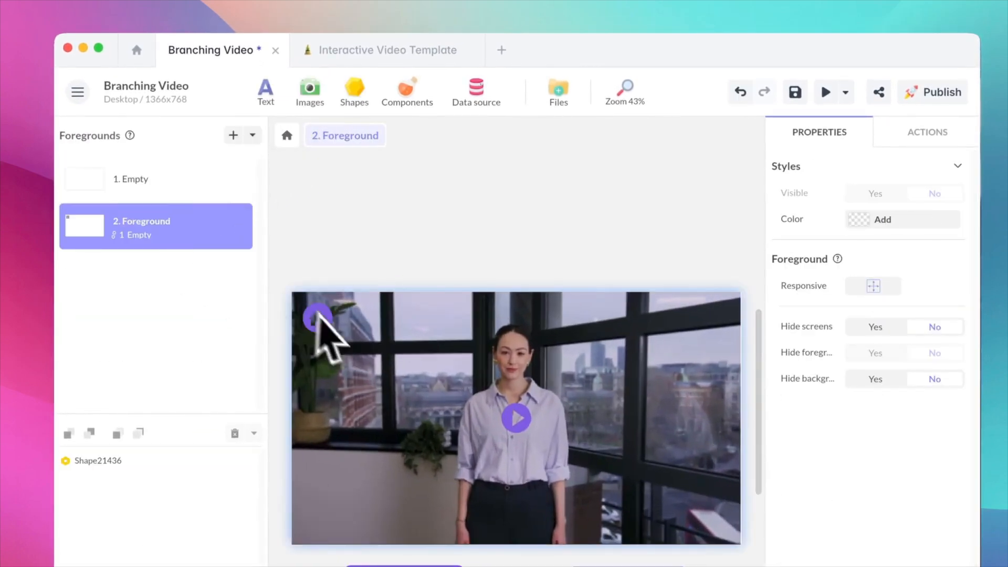
{"action": "left_click", "coordinate": [408, 97]}
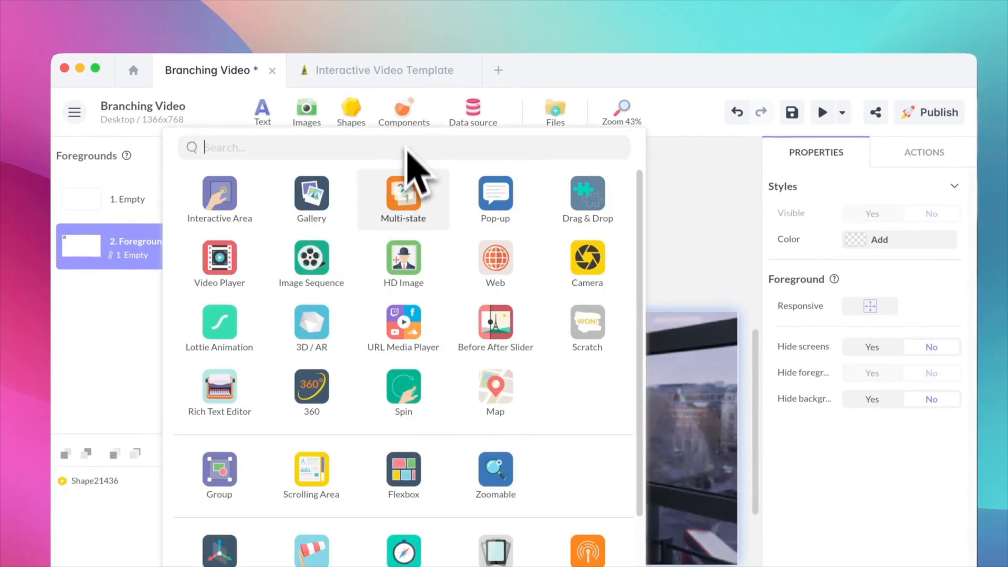
{"action": "type", "text": "pop"}
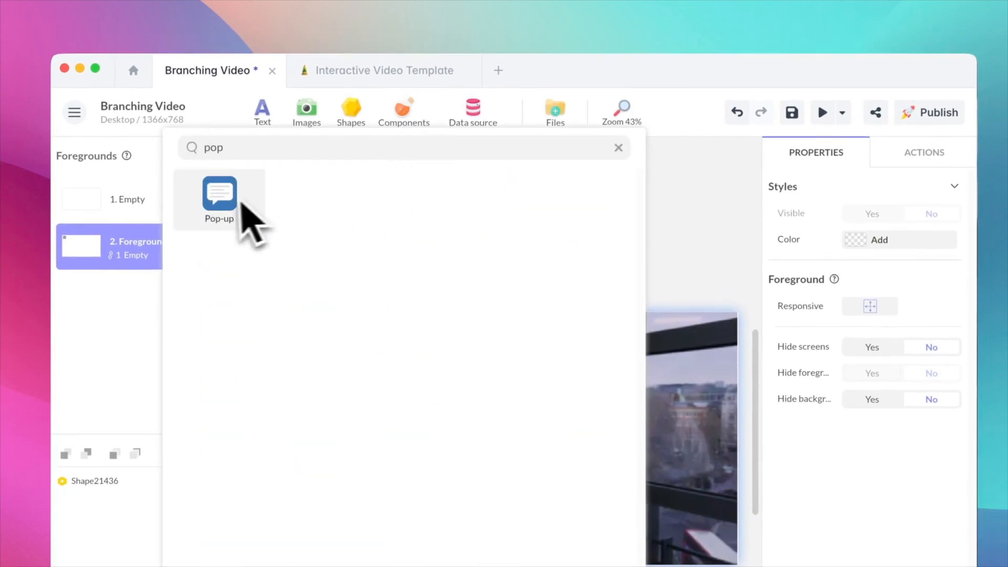
{"action": "left_click", "coordinate": [227, 204]}
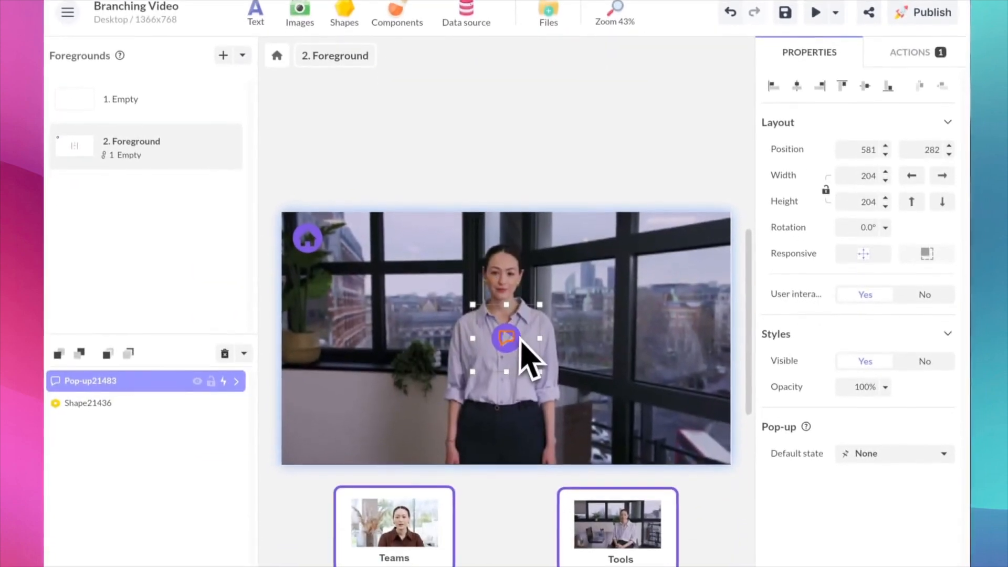
{"action": "left_click_drag", "start_coordinate": [517, 441], "coordinate": [411, 363]}
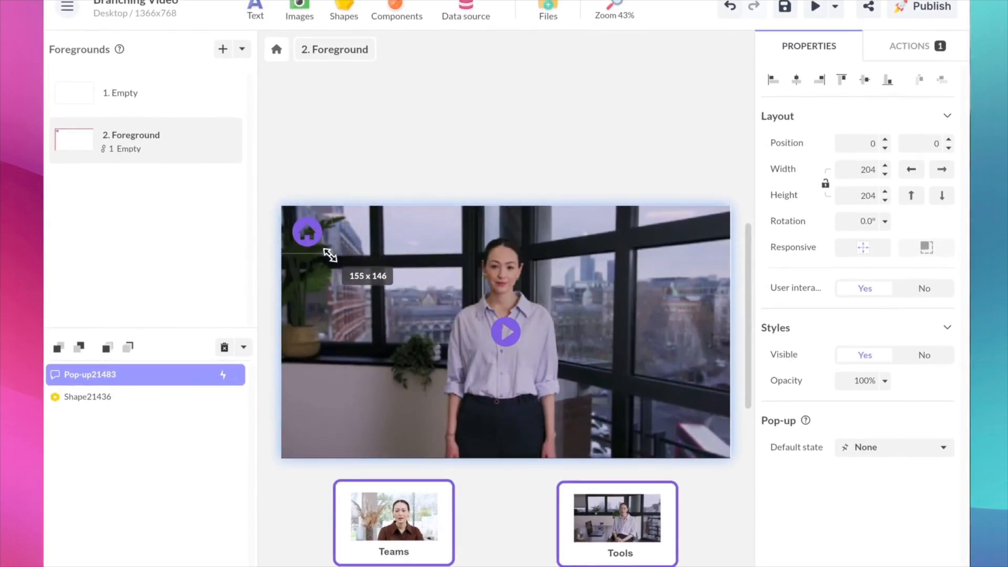
Paste the Teams and Tools buttons into the pop-up's state and arrange them in a row with a duplicate Teams button at 82, 275.
{"action": "double_click", "coordinate": [313, 234]}
{"action": "key", "text": "ctrl+v"}
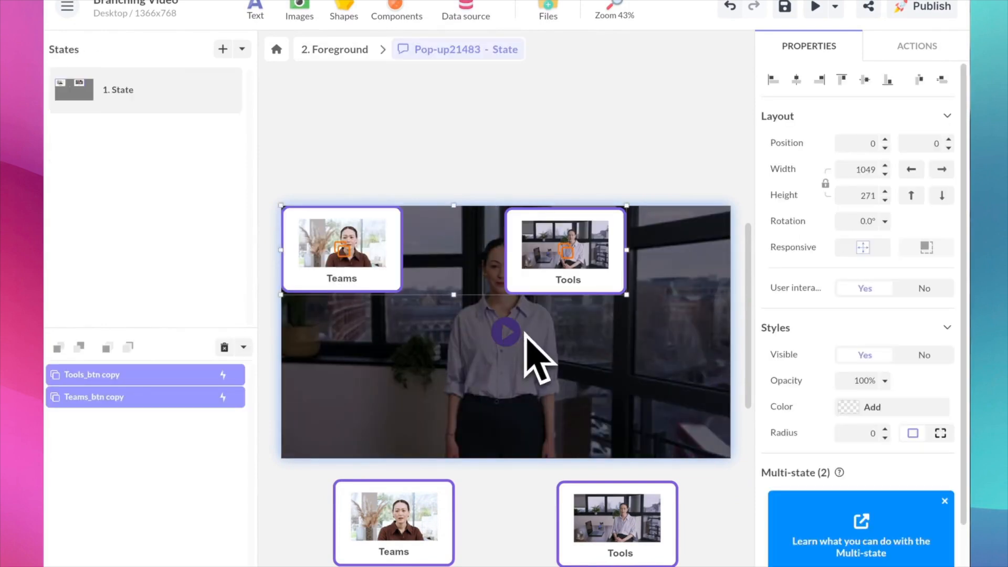
{"action": "left_click_drag", "start_coordinate": [565, 282], "coordinate": [669, 347]}
{"action": "left_click", "coordinate": [660, 285]}
{"action": "left_click_drag", "start_coordinate": [472, 337], "coordinate": [374, 337]}
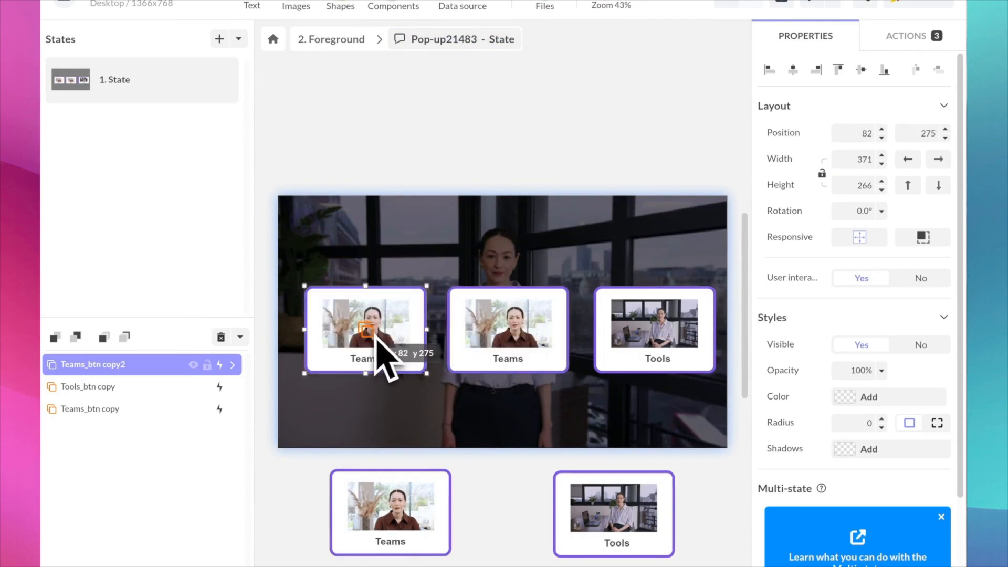
Change the duplicated Teams button's label to Intro in its first state.
{"action": "double_click", "coordinate": [376, 339]}
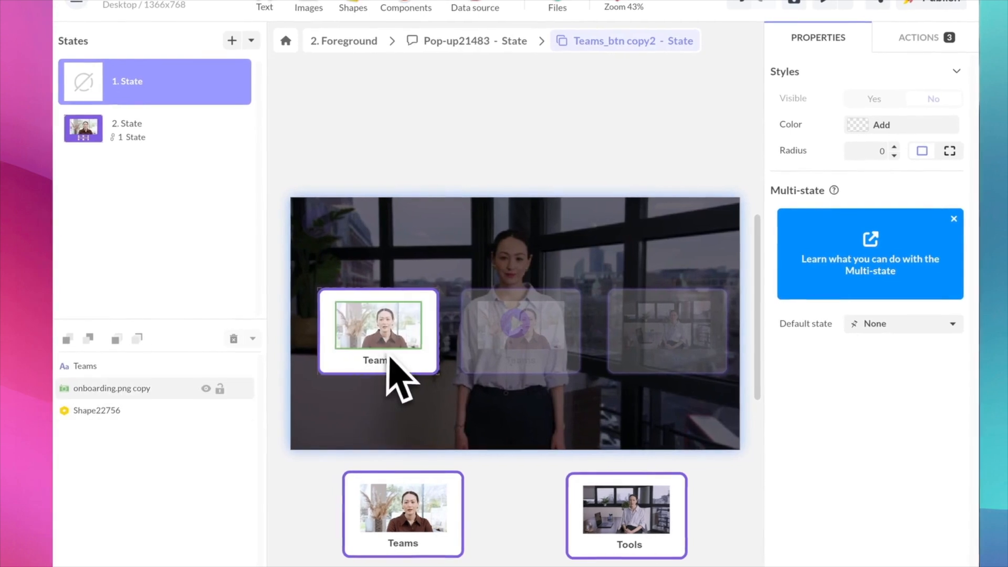
{"action": "left_click", "coordinate": [377, 360]}
{"action": "left_click", "coordinate": [379, 360]}
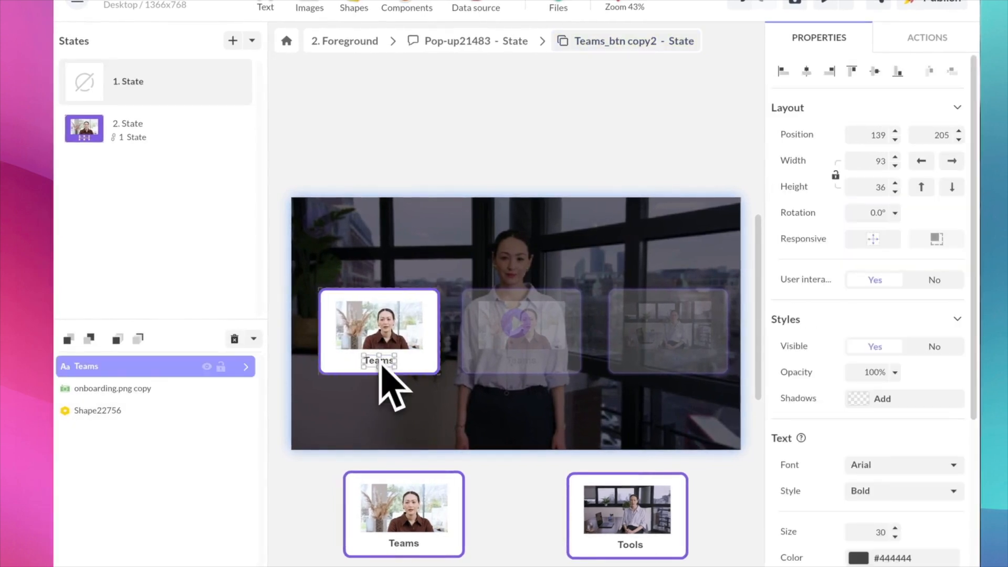
{"action": "double_click", "coordinate": [376, 362]}
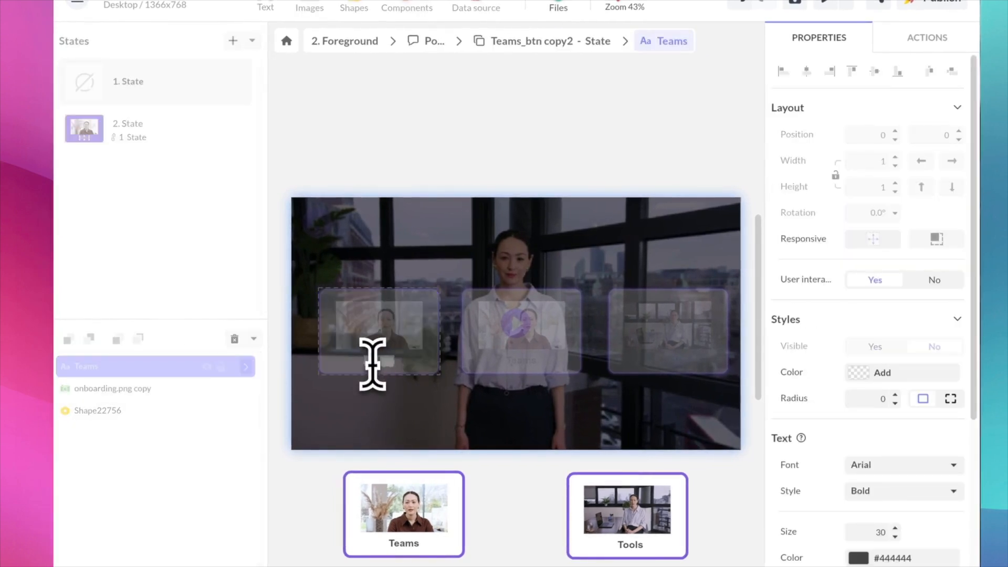
{"action": "left_click", "coordinate": [356, 388]}
Change the label to Intro in the duplicated button's second state as well.
{"action": "left_click", "coordinate": [178, 132]}
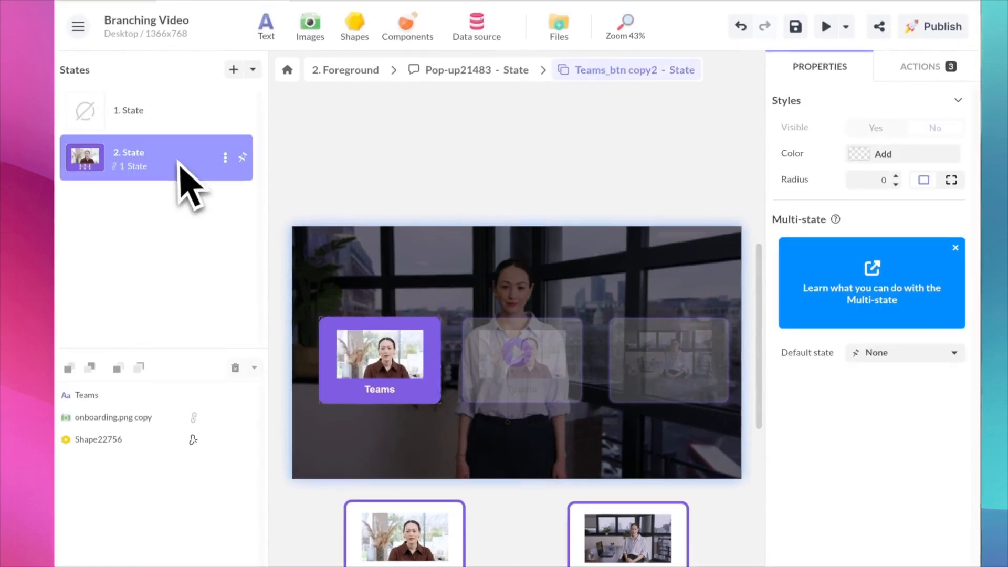
{"action": "left_click", "coordinate": [381, 363]}
{"action": "double_click", "coordinate": [376, 359]}
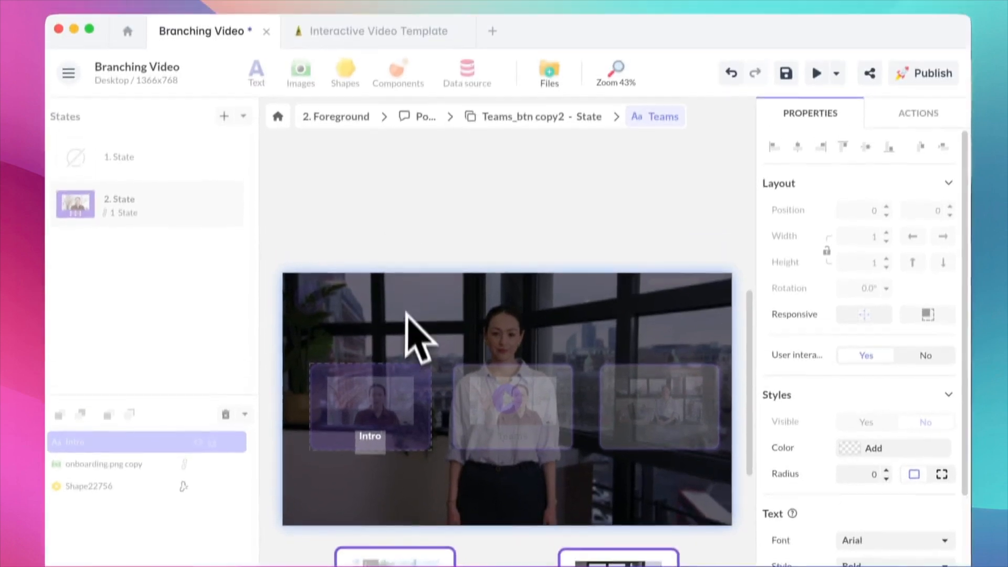
{"action": "left_click", "coordinate": [526, 33]}
Return to the pop-up's state and rename the duplicated button Intro_btn.
{"action": "left_click", "coordinate": [433, 136]}
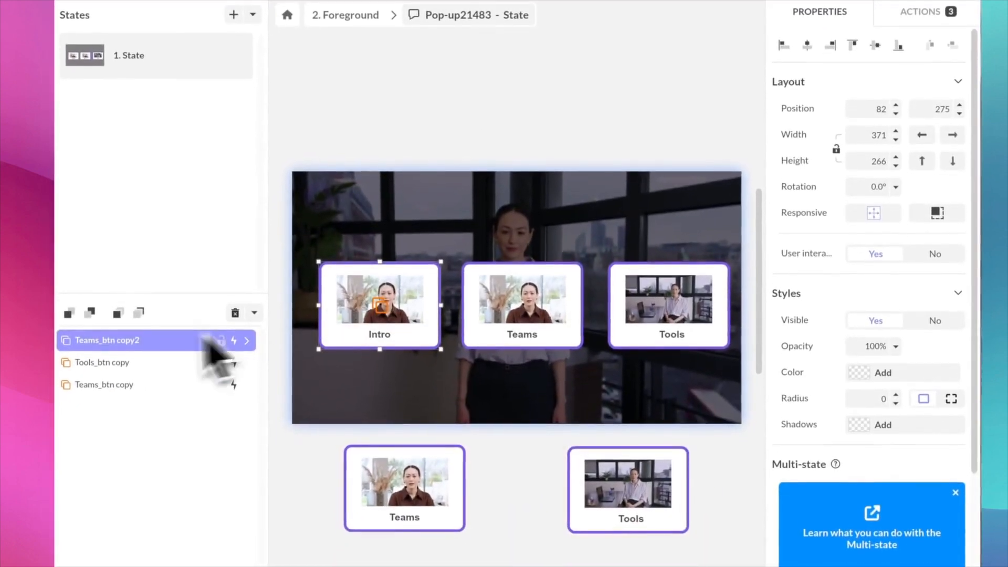
{"action": "double_click", "coordinate": [121, 458]}
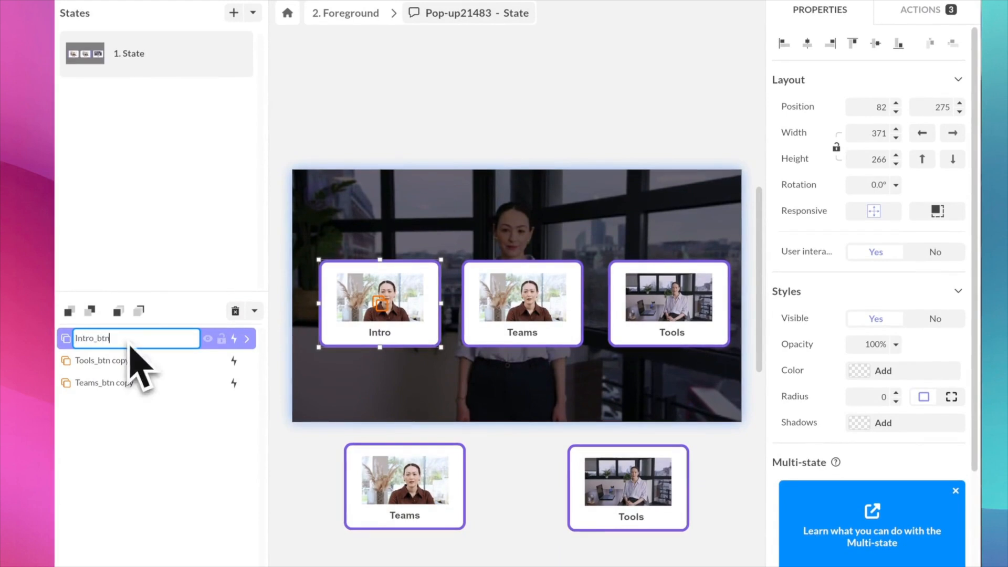
Name the duplicated Teams button Intro_btn and rename the two other copied buttons Tools_btn and Teams_btn.
{"action": "type", "text": "Intro_btn"}
{"action": "left_click", "coordinate": [120, 361]}
{"action": "double_click", "coordinate": [108, 383]}
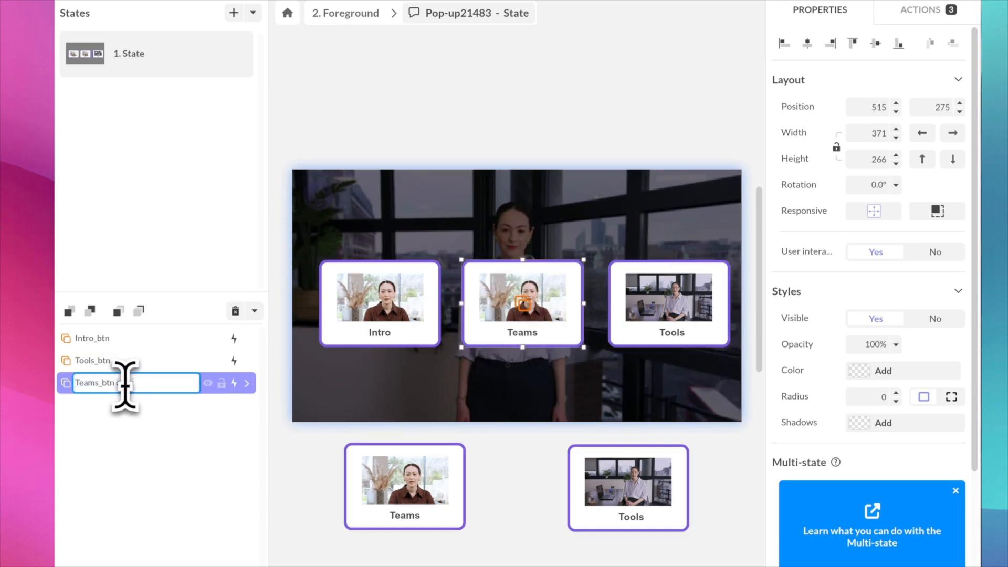
{"action": "left_click", "coordinate": [461, 187]}
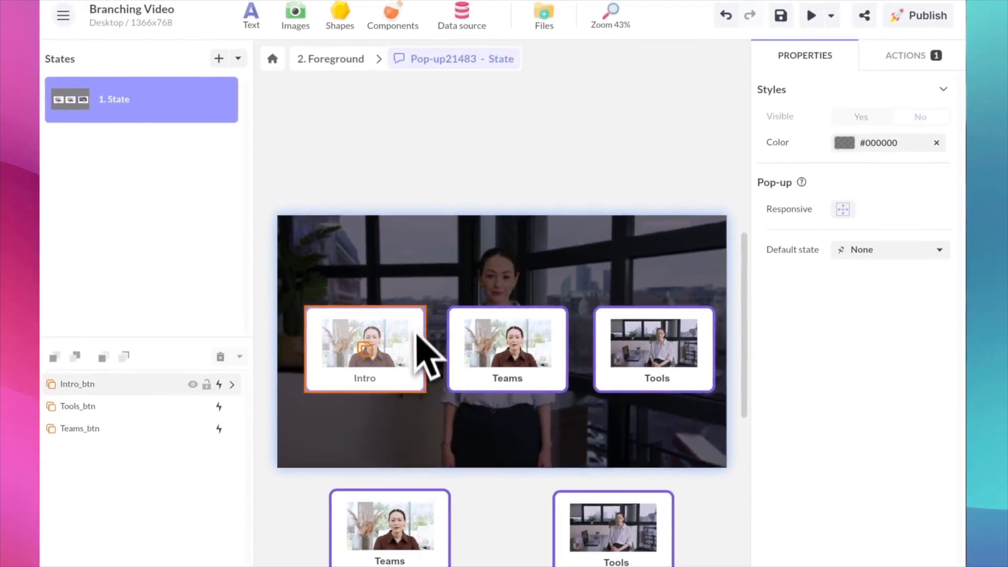
Point the Intro button's tap action to screen 2. Introduction, and check the actions of the Teams and Tools buttons.
{"action": "left_click", "coordinate": [396, 309]}
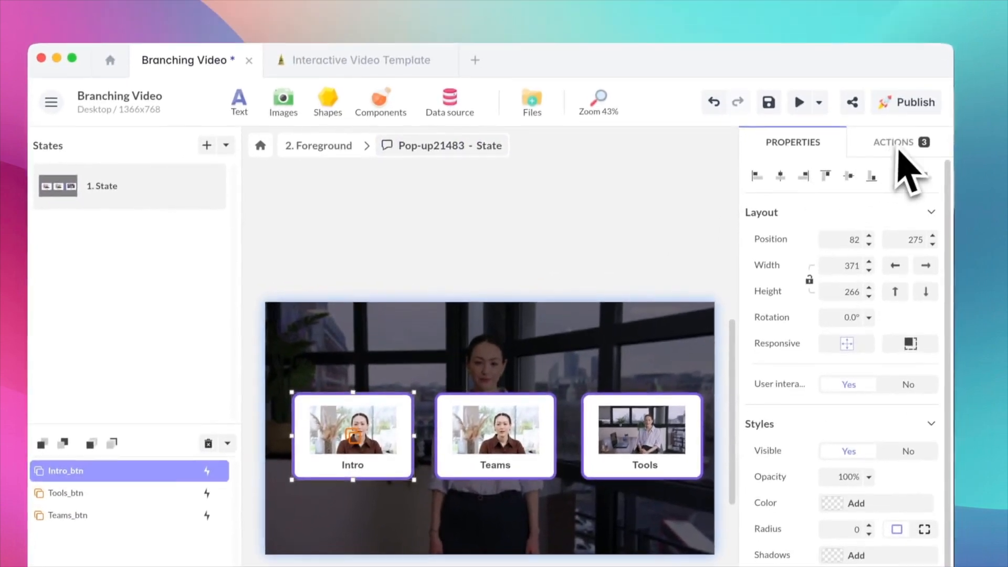
{"action": "left_click", "coordinate": [900, 64]}
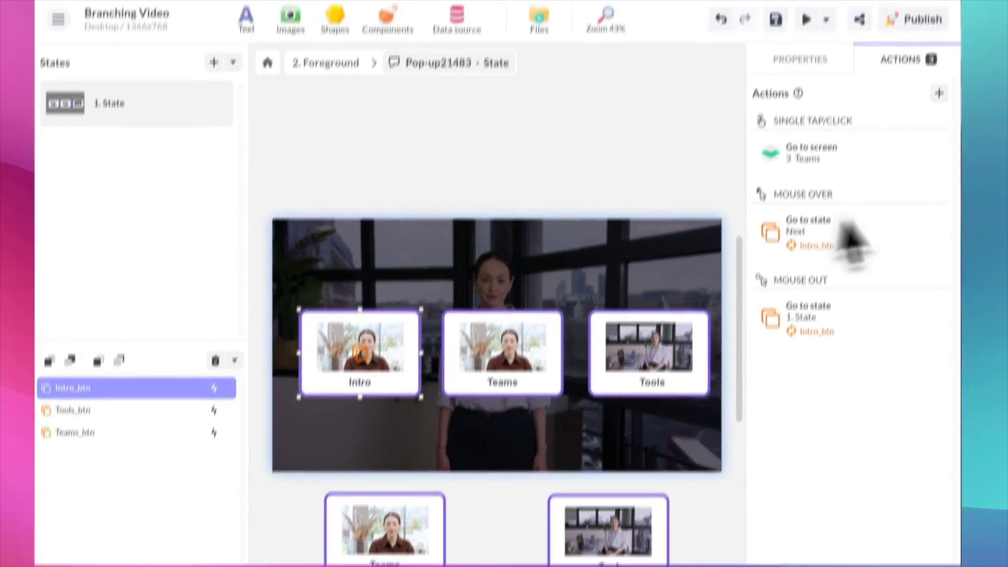
{"action": "left_click", "coordinate": [845, 159]}
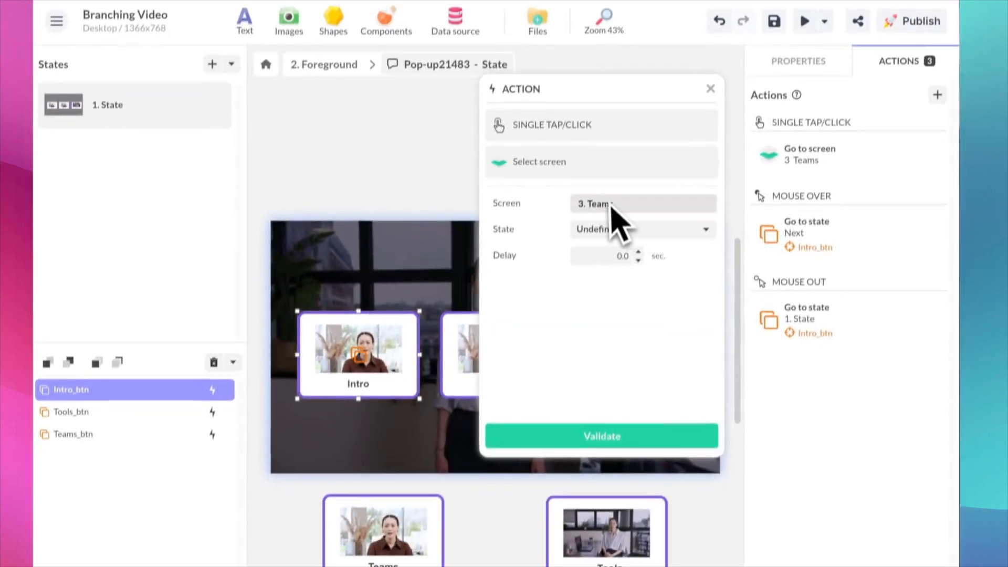
{"action": "left_click", "coordinate": [603, 266]}
{"action": "left_click", "coordinate": [603, 216]}
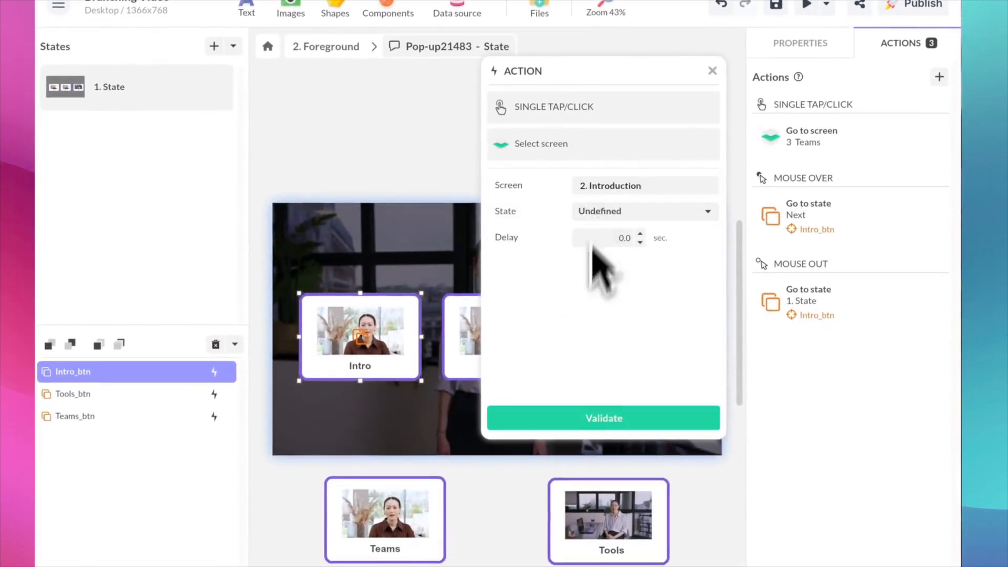
{"action": "left_click", "coordinate": [566, 420]}
{"action": "left_click", "coordinate": [526, 361]}
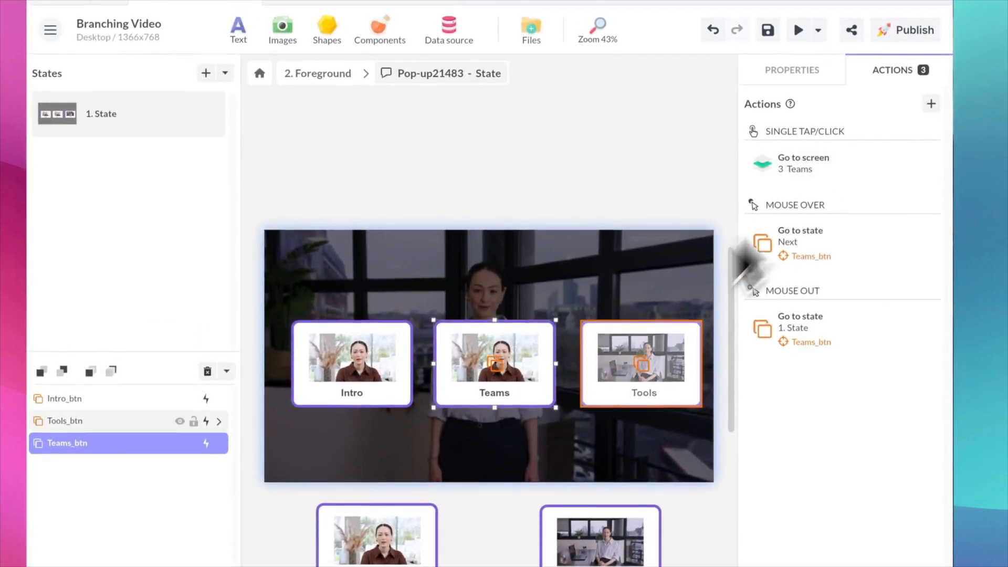
{"action": "left_click", "coordinate": [654, 381]}
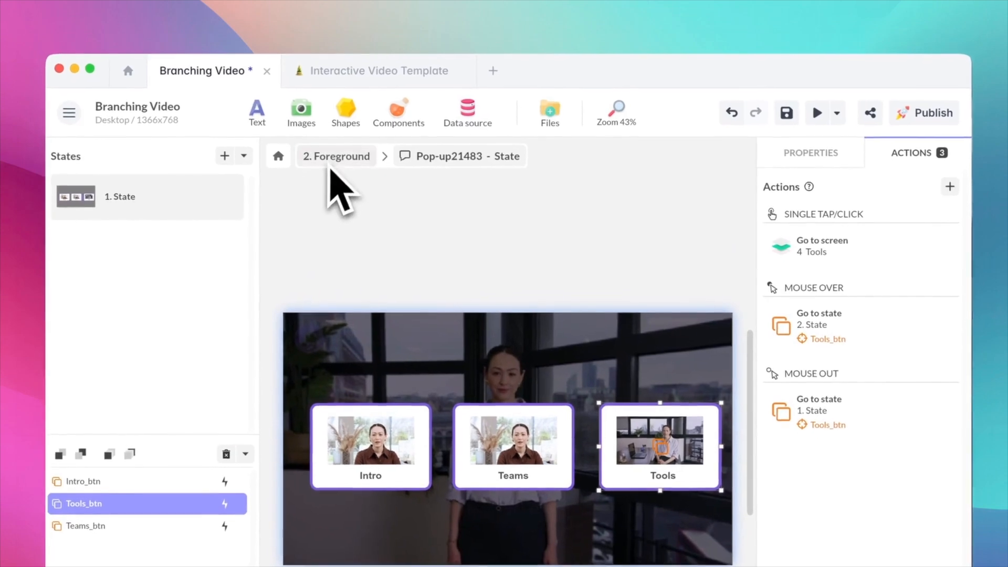
Leave the pop-up for the project's screens and set the Introduction screen's foreground to 1. Empty.
{"action": "left_click", "coordinate": [329, 152]}
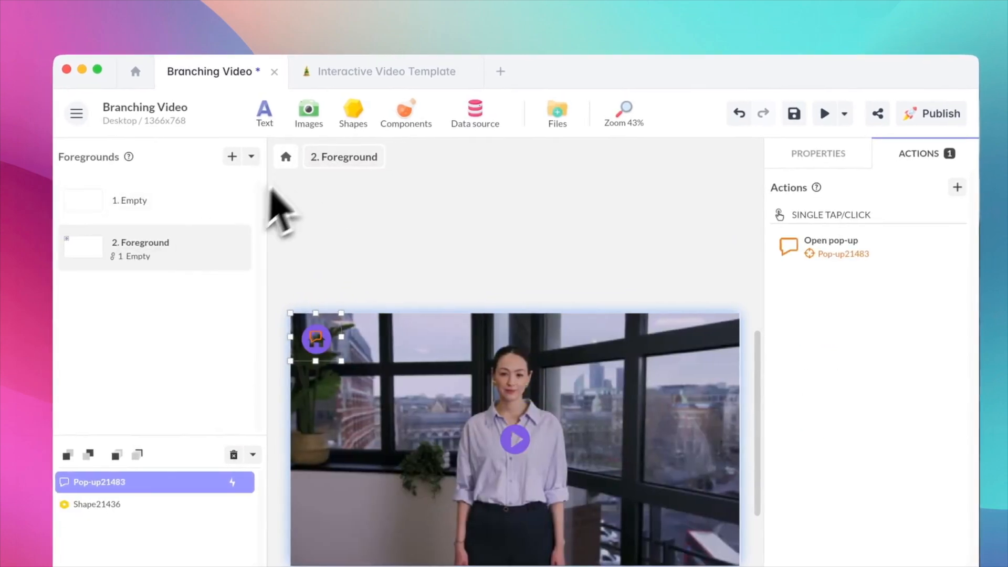
{"action": "left_click", "coordinate": [287, 158]}
{"action": "left_click", "coordinate": [173, 237]}
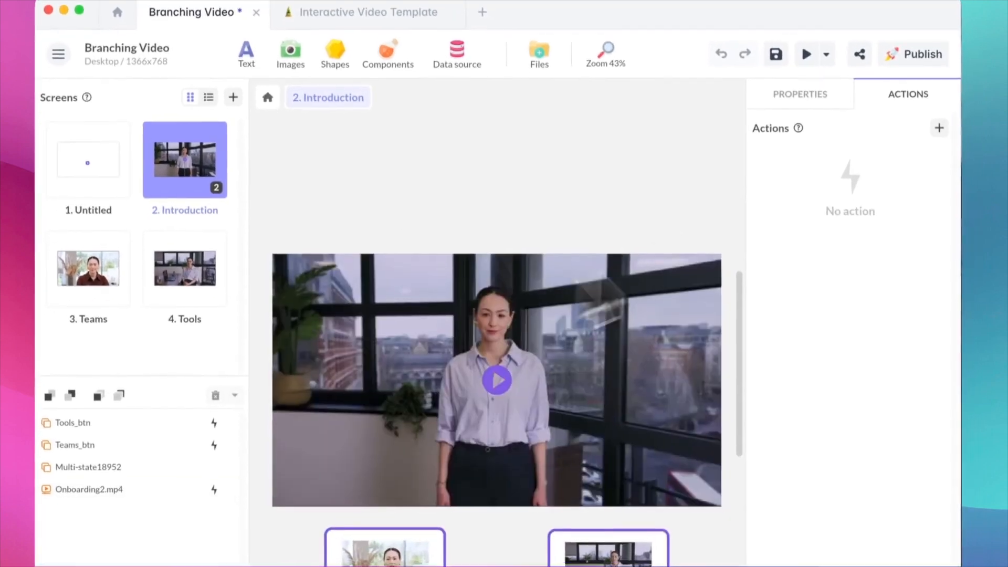
{"action": "left_click", "coordinate": [825, 155]}
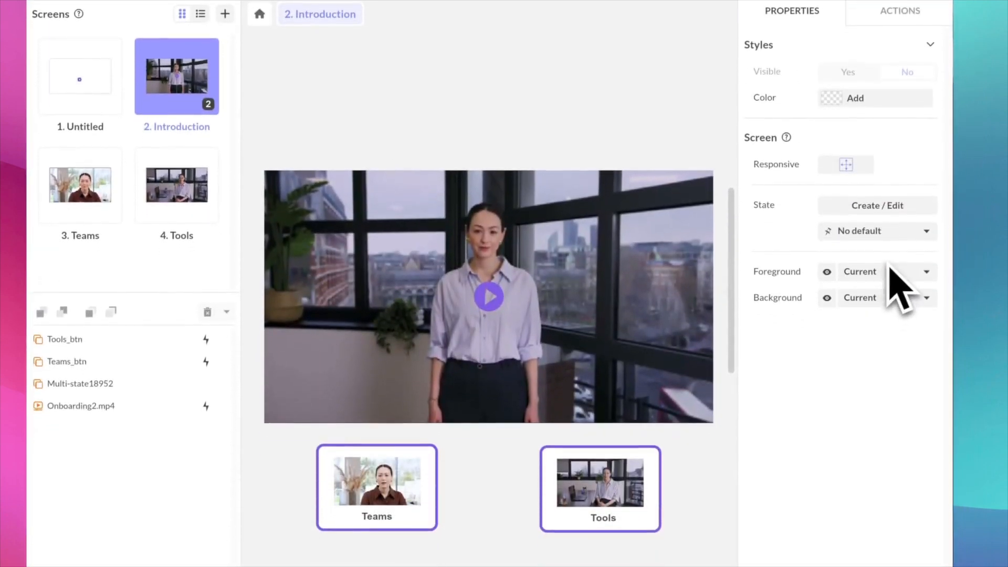
{"action": "left_click", "coordinate": [899, 273]}
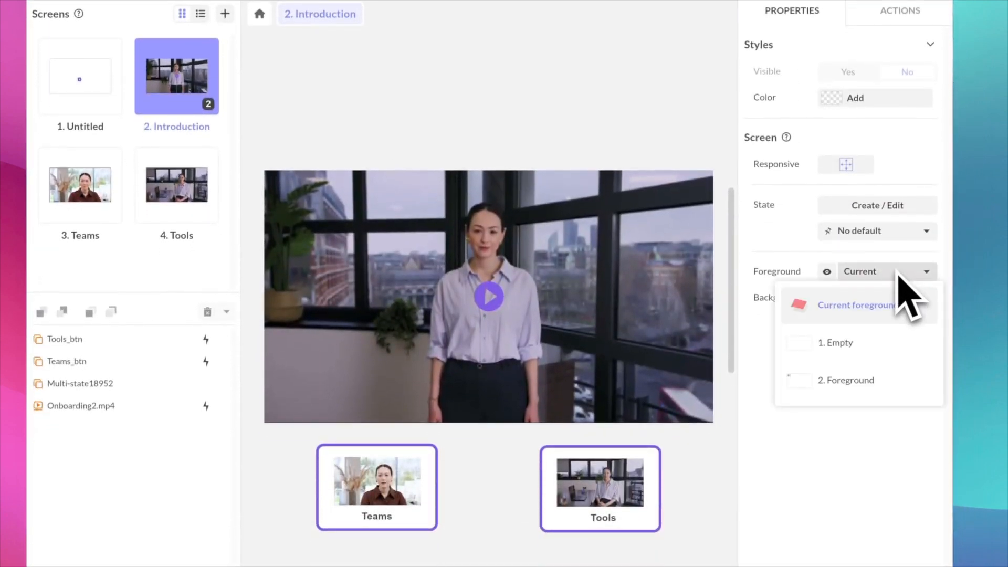
{"action": "left_click", "coordinate": [811, 361]}
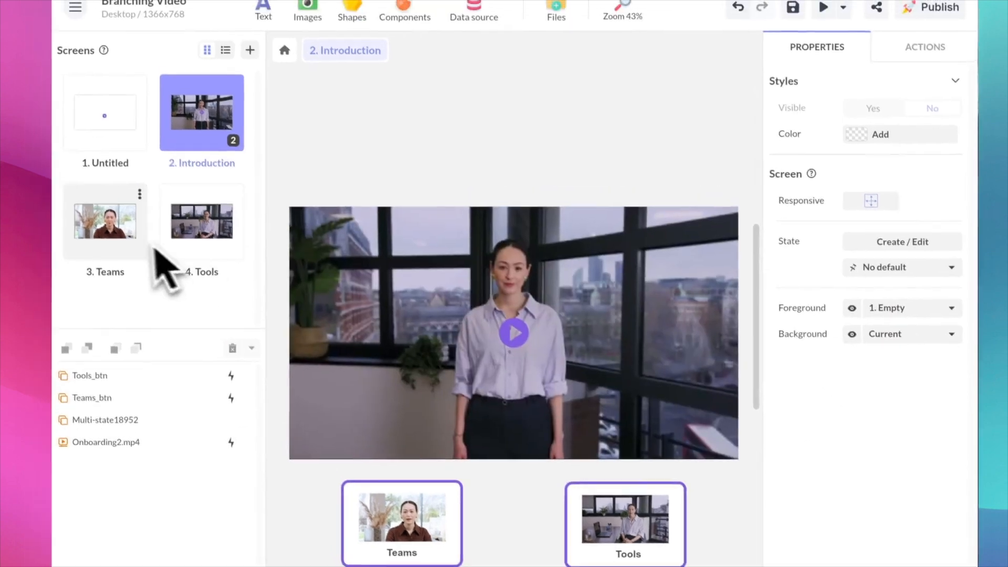
Set the Teams screen's foreground to 2. Foreground.
{"action": "left_click", "coordinate": [101, 216]}
{"action": "left_click", "coordinate": [906, 337]}
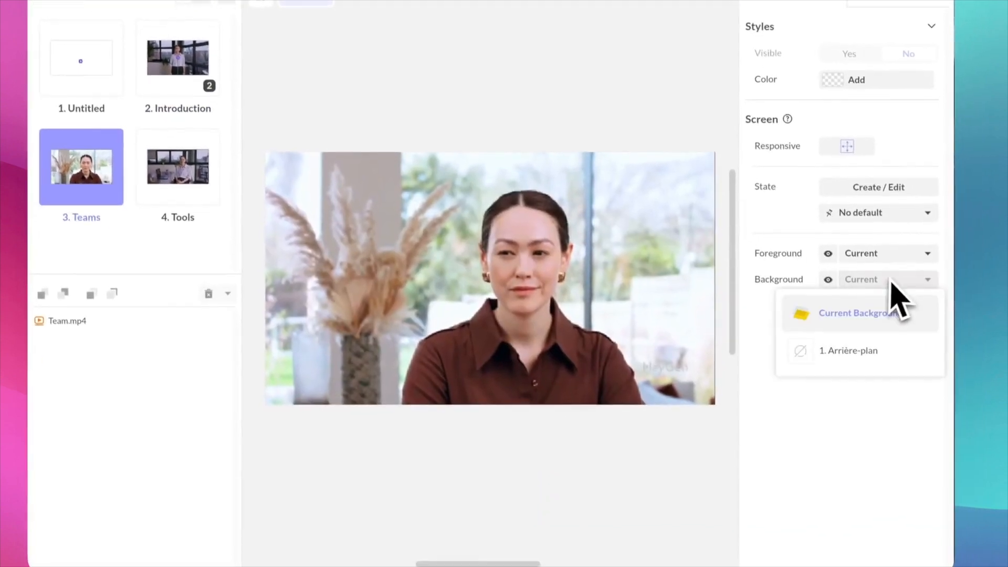
{"action": "left_click", "coordinate": [876, 270]}
{"action": "left_click", "coordinate": [887, 250]}
{"action": "left_click", "coordinate": [850, 355]}
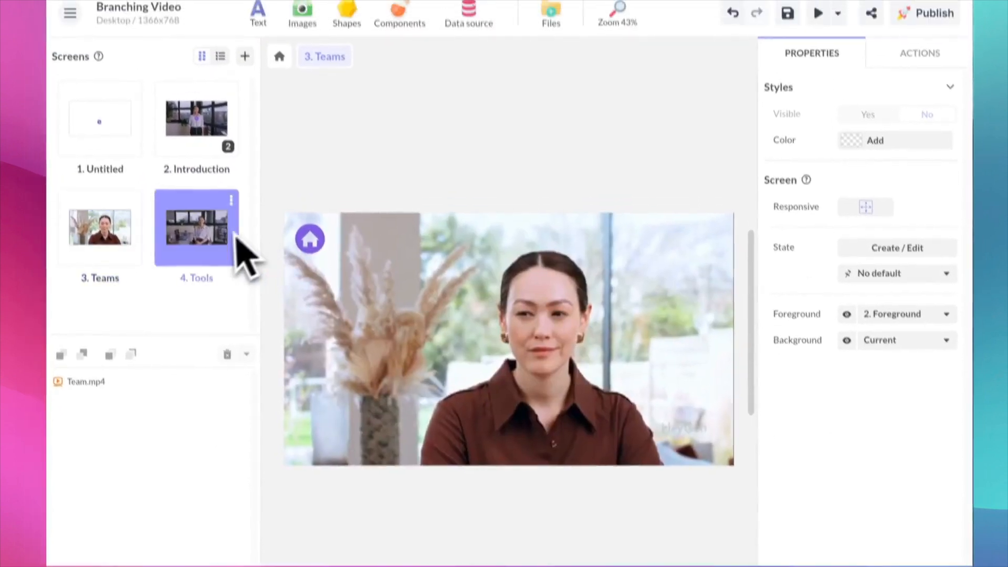
Assign 2. Foreground as the foreground of the Tools screen.
{"action": "left_click", "coordinate": [221, 199]}
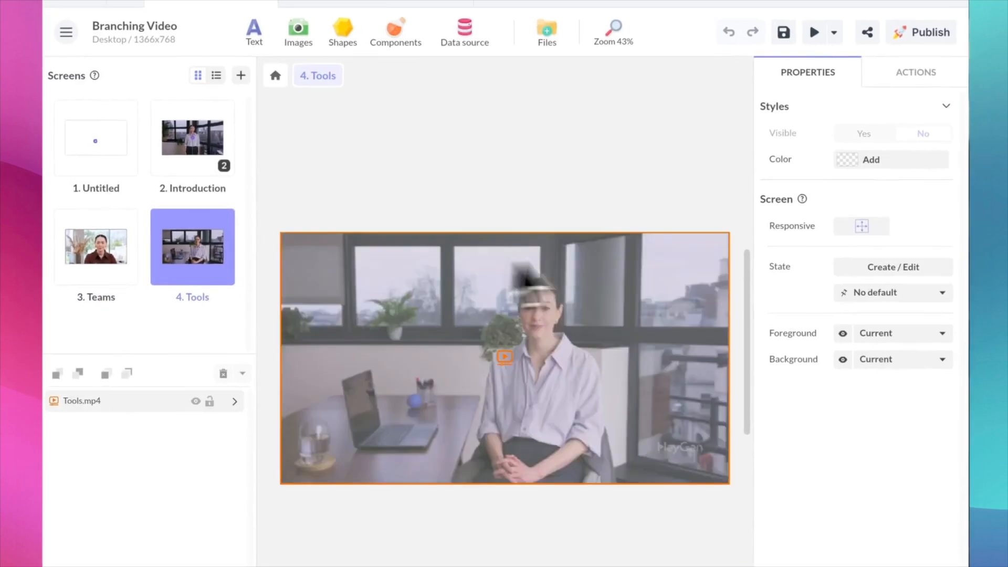
{"action": "left_click", "coordinate": [875, 270]}
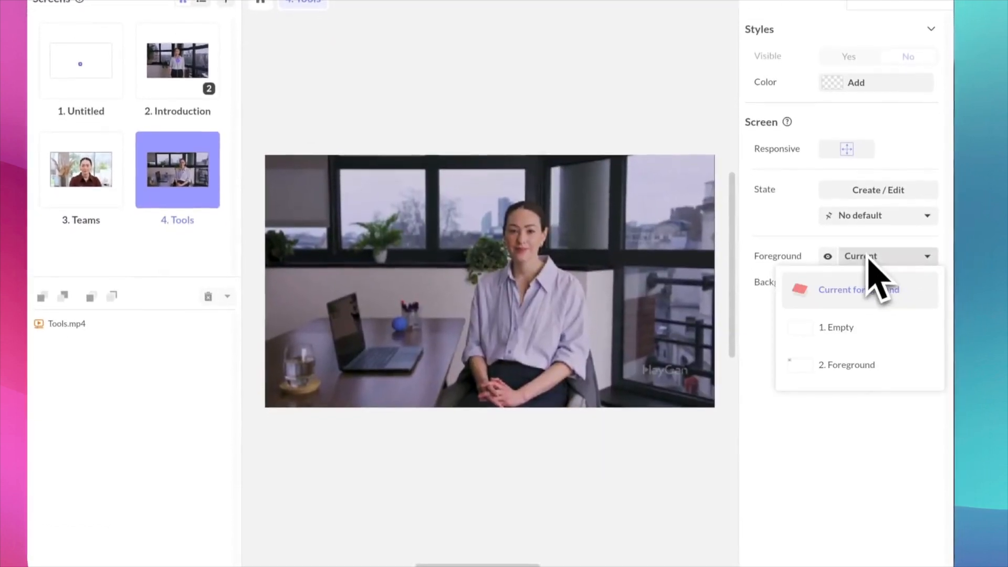
{"action": "left_click", "coordinate": [833, 374]}
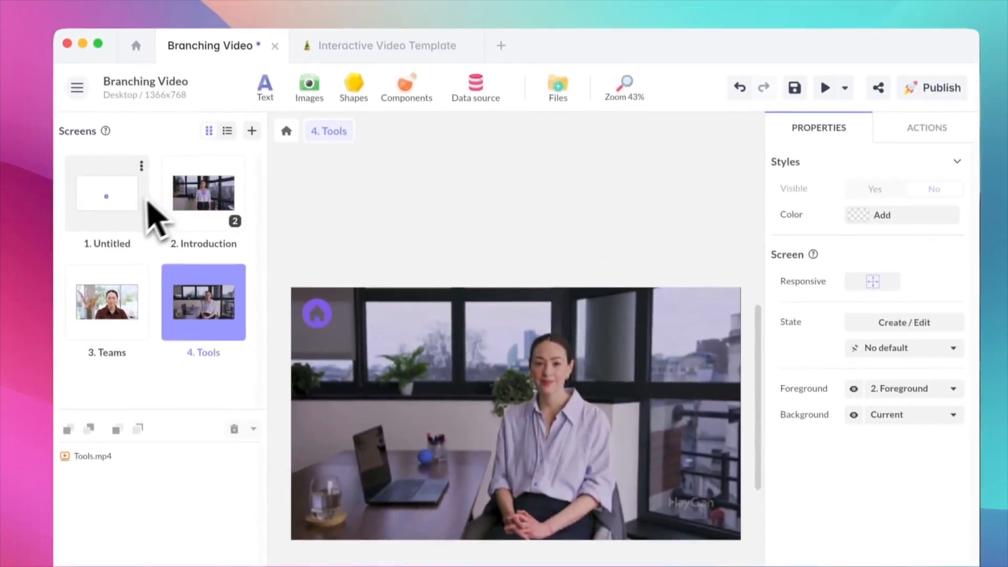
Delete the Untitled first screen and save the project.
{"action": "left_click", "coordinate": [120, 205]}
{"action": "left_click", "coordinate": [141, 166]}
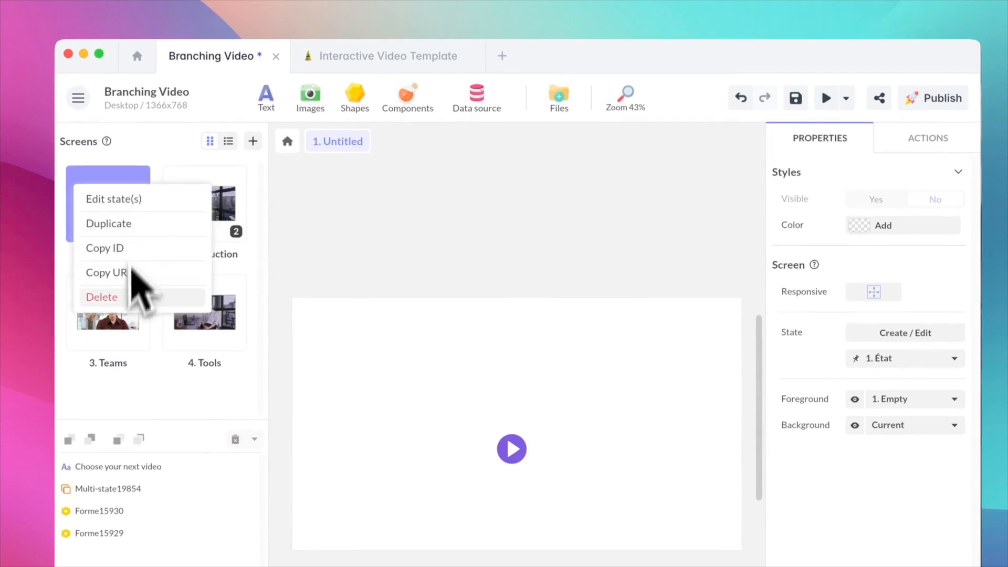
{"action": "left_click", "coordinate": [126, 296]}
{"action": "left_click", "coordinate": [306, 270]}
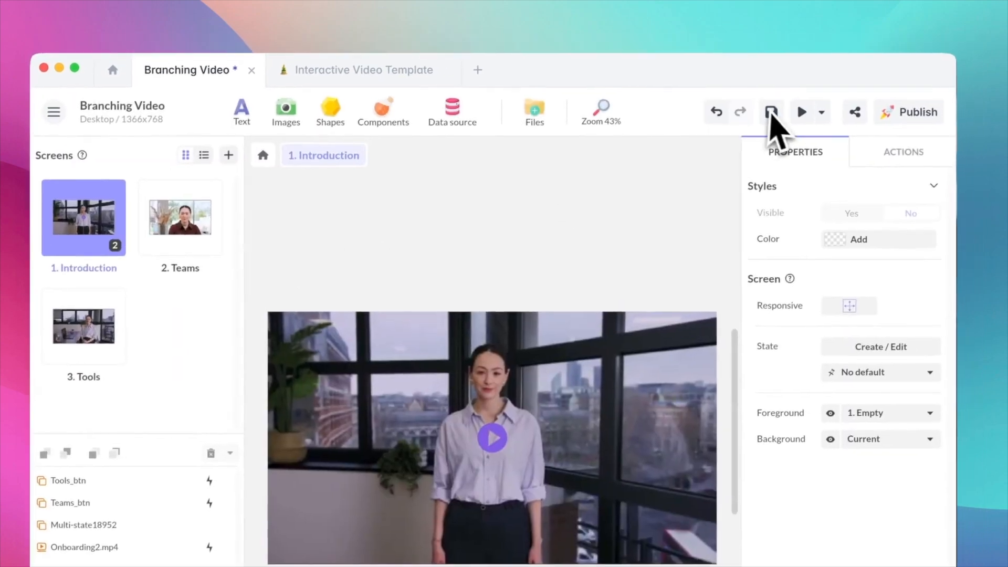
{"action": "left_click", "coordinate": [791, 100]}
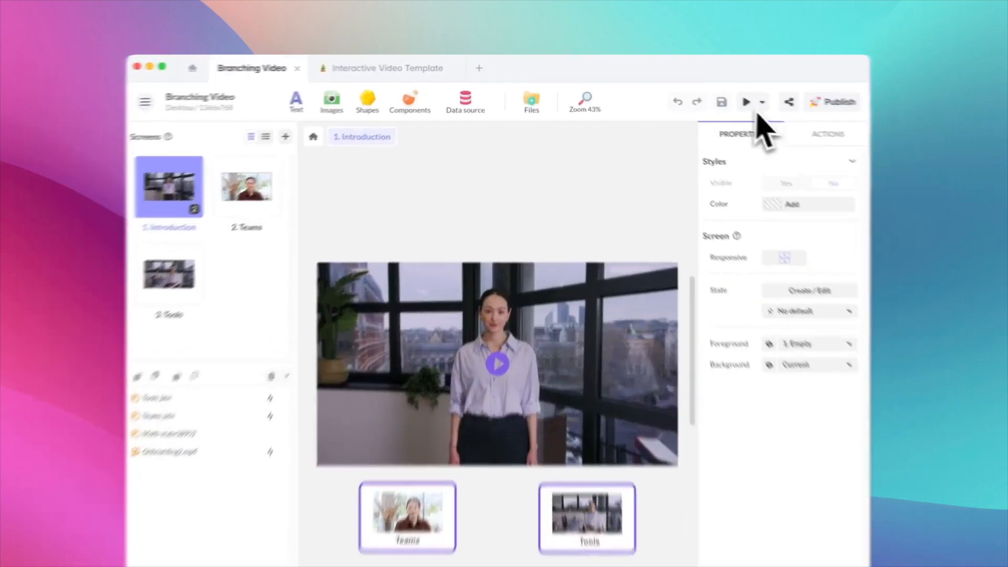
Preview the project, play the introduction video and choose the Teams video when the choices appear.
{"action": "left_click", "coordinate": [712, 94]}
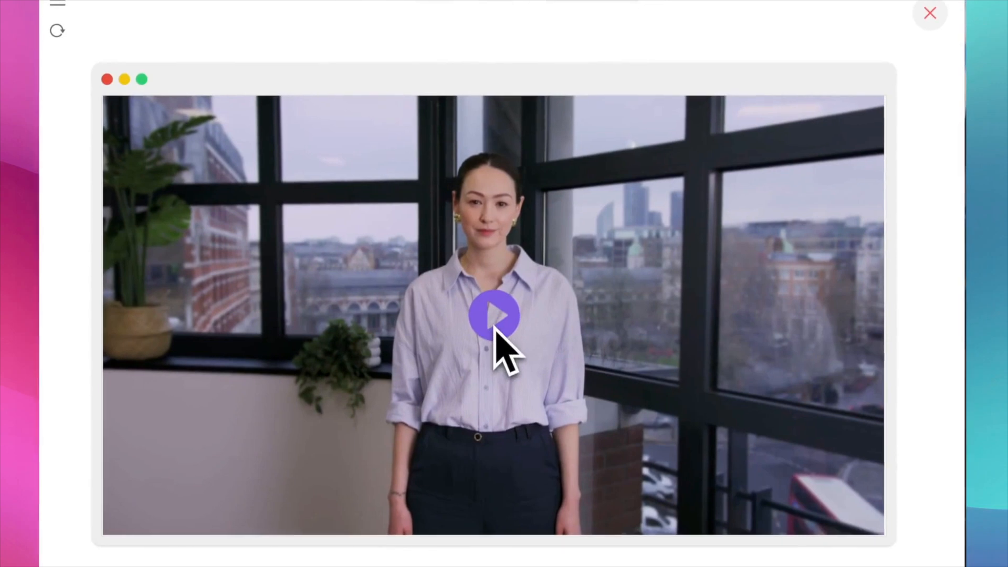
{"action": "left_click", "coordinate": [482, 379]}
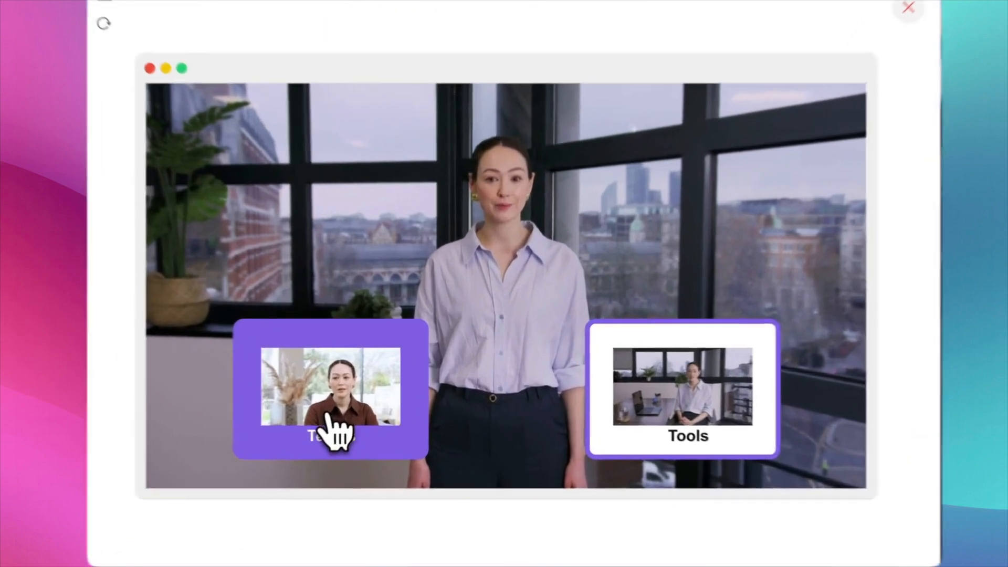
{"action": "left_click", "coordinate": [376, 394]}
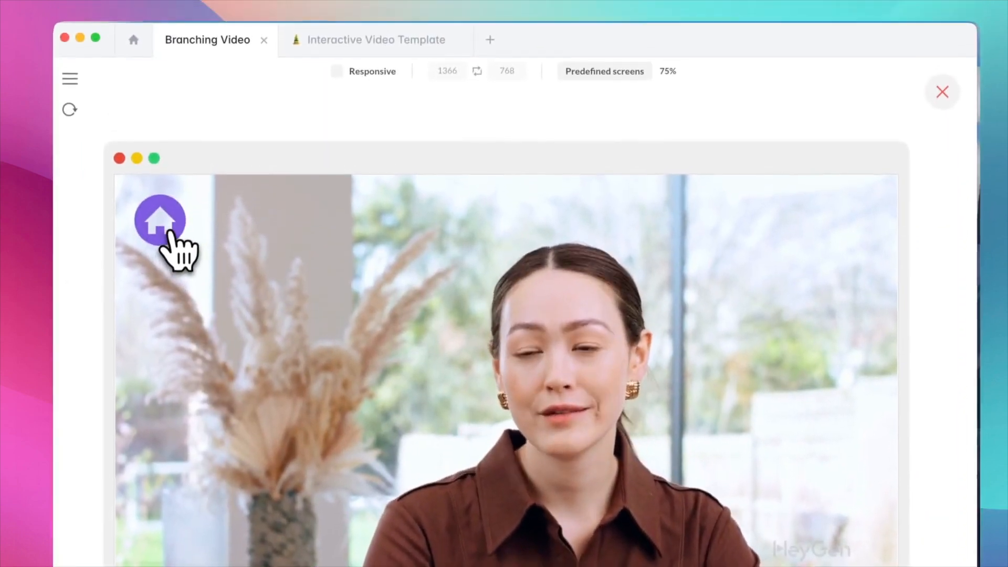
Test the home menu in the preview by visiting Tools, Teams and Intro in turn, and close the preview.
{"action": "left_click", "coordinate": [171, 116]}
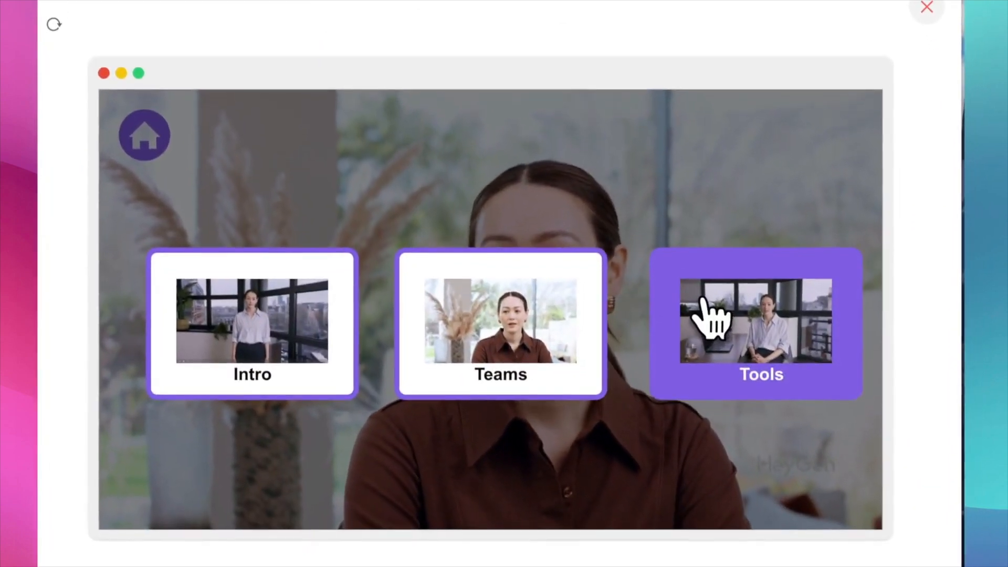
{"action": "left_click", "coordinate": [716, 351]}
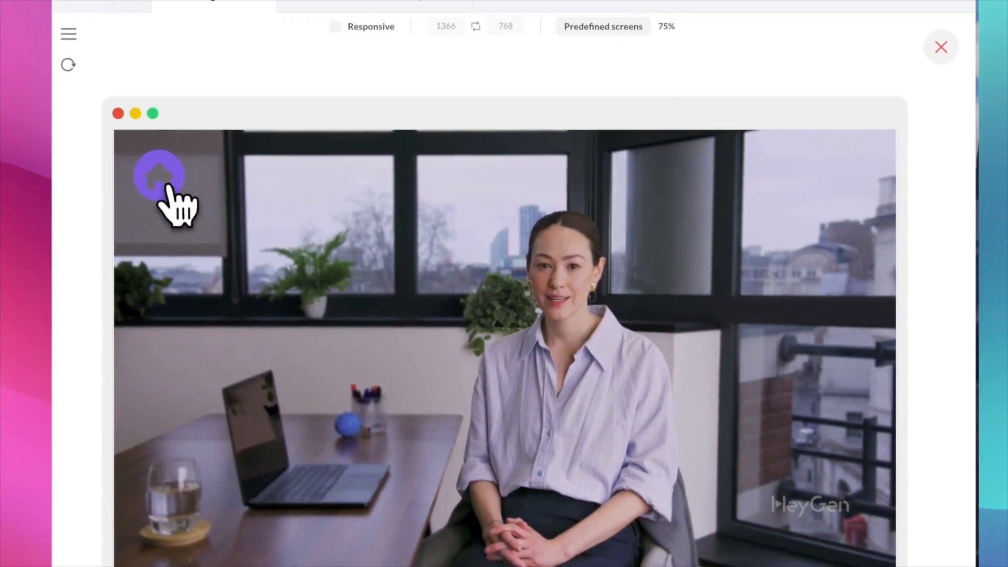
{"action": "left_click", "coordinate": [160, 158]}
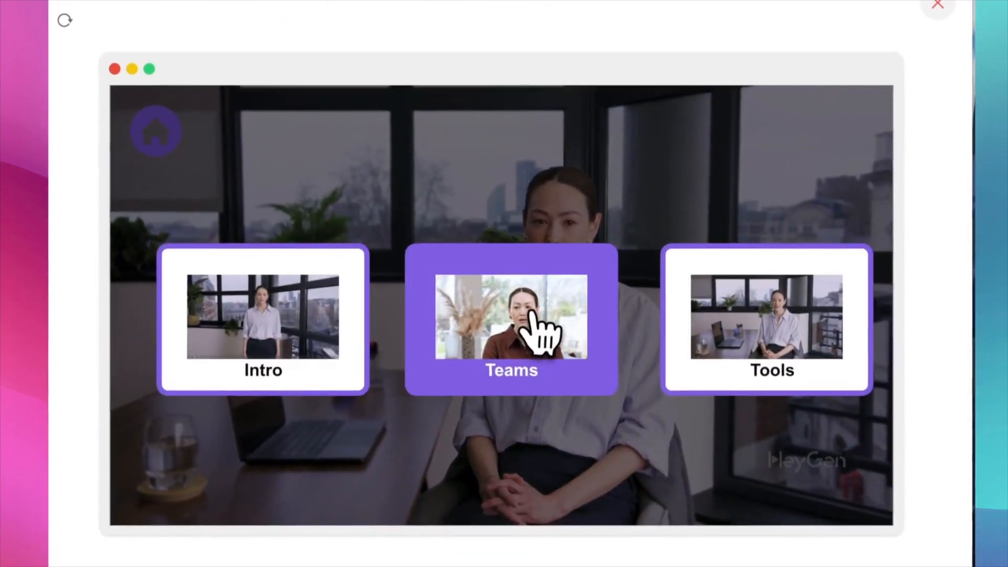
{"action": "left_click", "coordinate": [527, 332]}
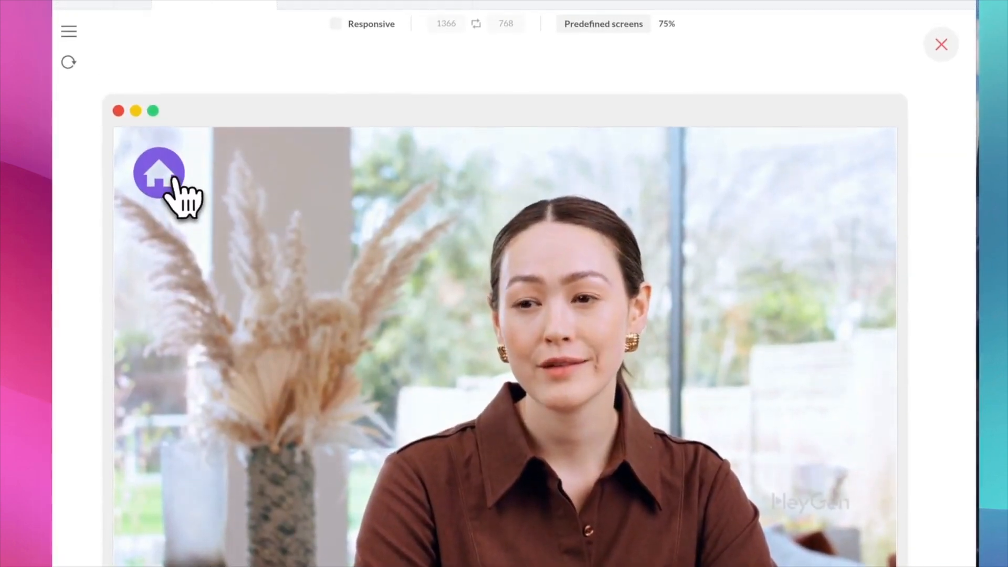
{"action": "left_click", "coordinate": [155, 123]}
{"action": "left_click", "coordinate": [229, 368]}
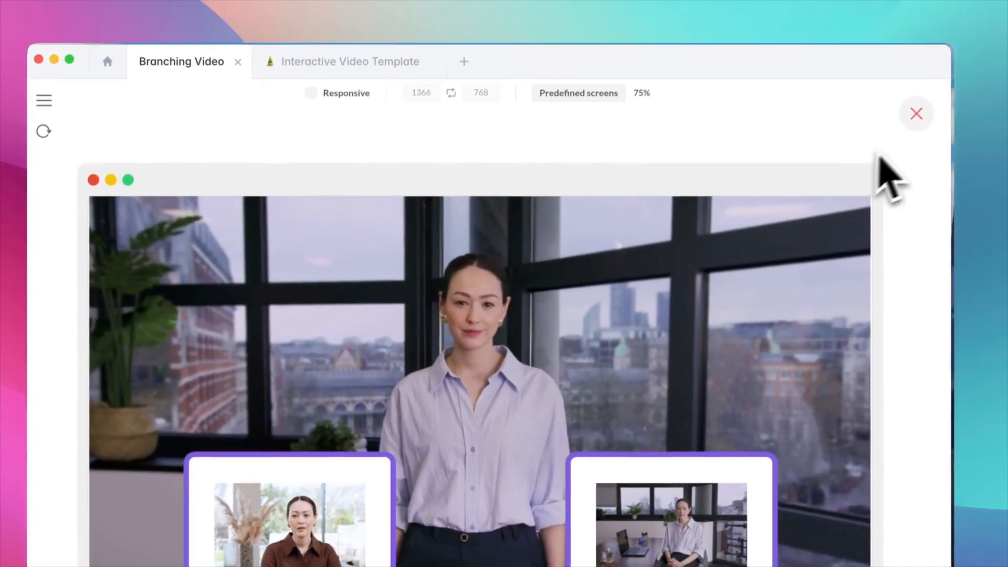
{"action": "left_click", "coordinate": [917, 113]}
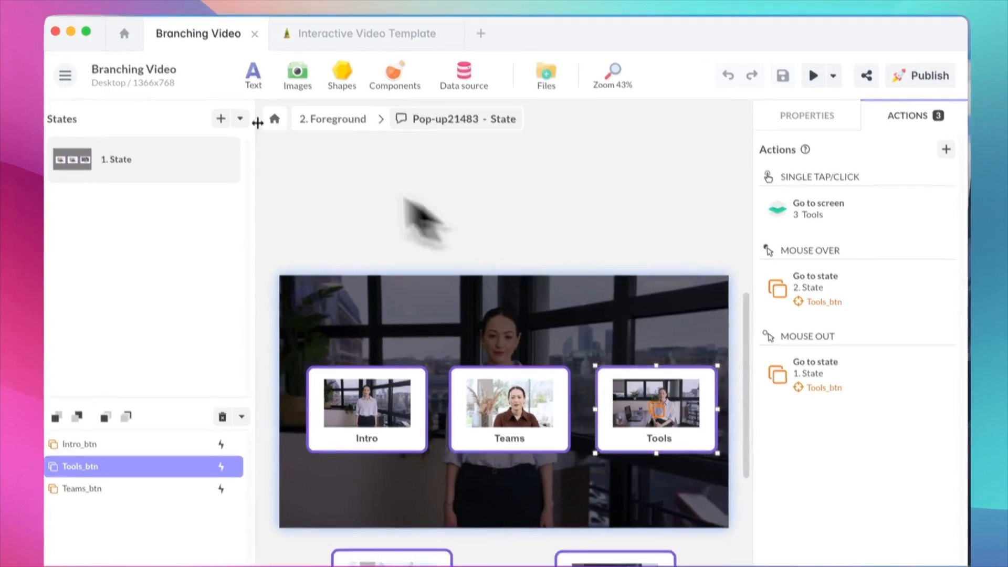
Return from the pop-up to the project's screens and open the Teams screen.
{"action": "left_click", "coordinate": [335, 119]}
{"action": "left_click", "coordinate": [274, 118]}
{"action": "left_click", "coordinate": [206, 231]}
{"action": "left_click", "coordinate": [199, 234]}
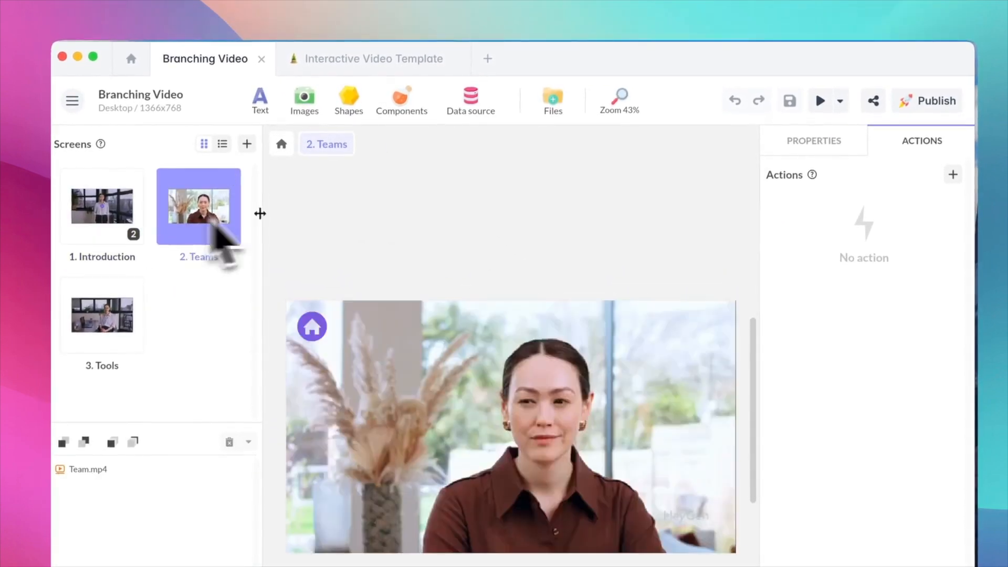